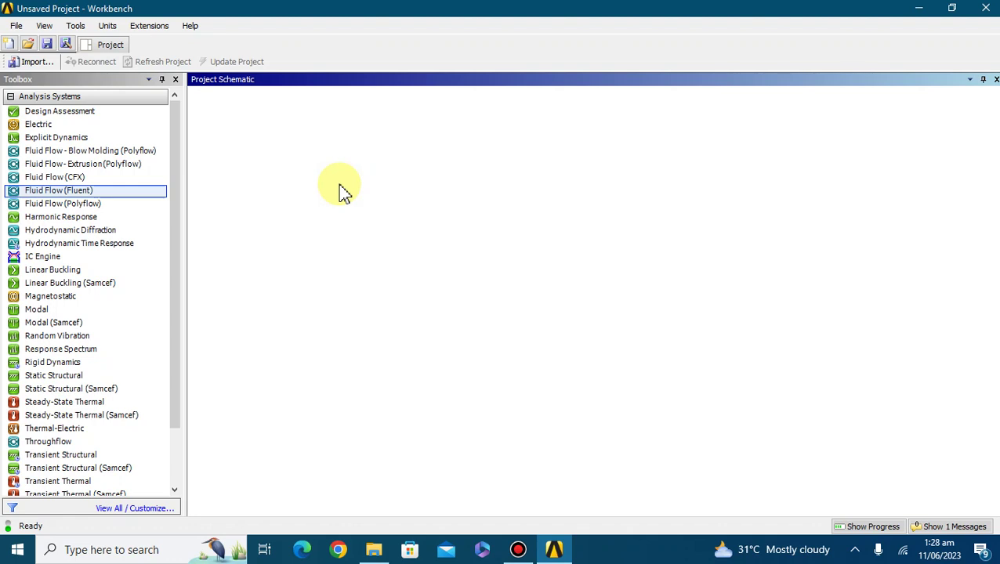
Step: Add a Fluid Flow (Fluent) analysis system to the schematic and select its Geometry cell
{"action": "double_click", "coordinate": [113, 191]}
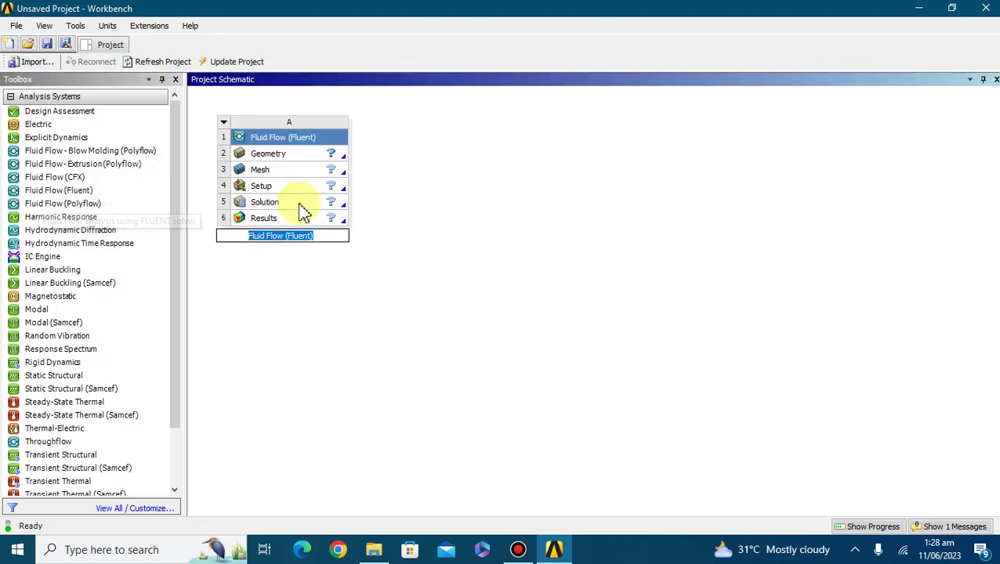
{"action": "left_click", "coordinate": [290, 154]}
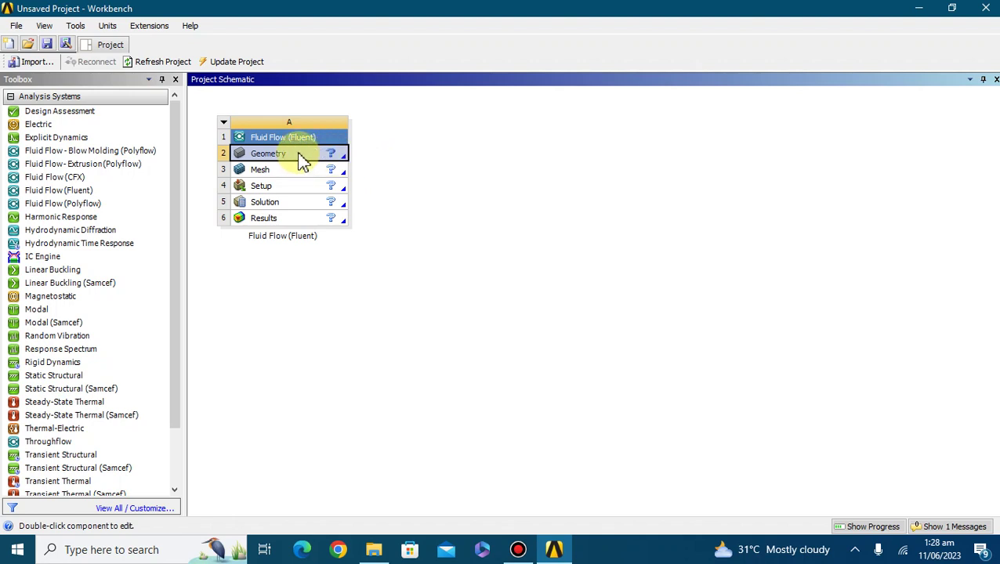
Step: Open the geometry in DesignModeler, switch units to Millimeter, and look at the XYPlane
{"action": "double_click", "coordinate": [299, 155]}
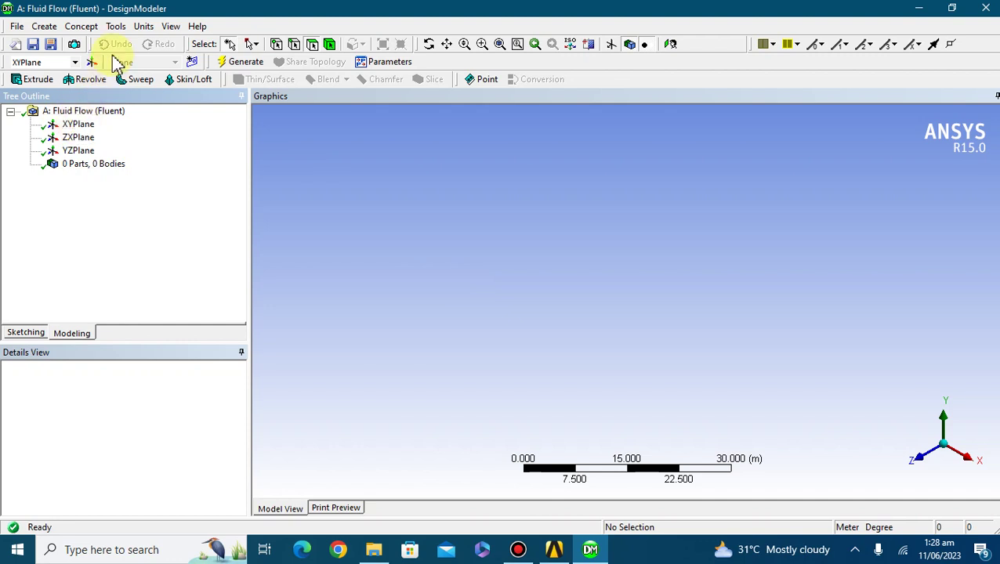
{"action": "left_click", "coordinate": [173, 30]}
{"action": "mouse_move", "coordinate": [144, 26]}
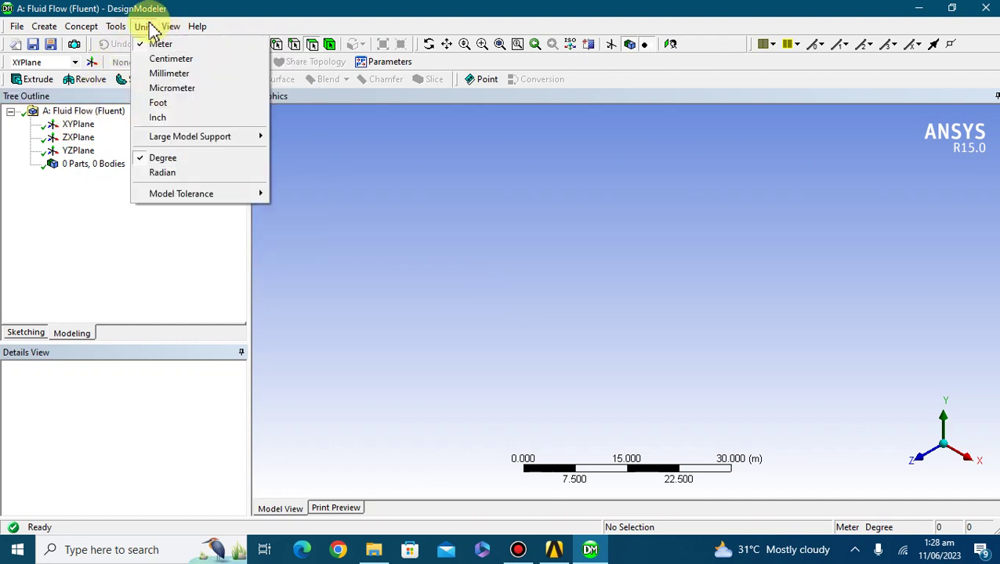
{"action": "left_click", "coordinate": [159, 74]}
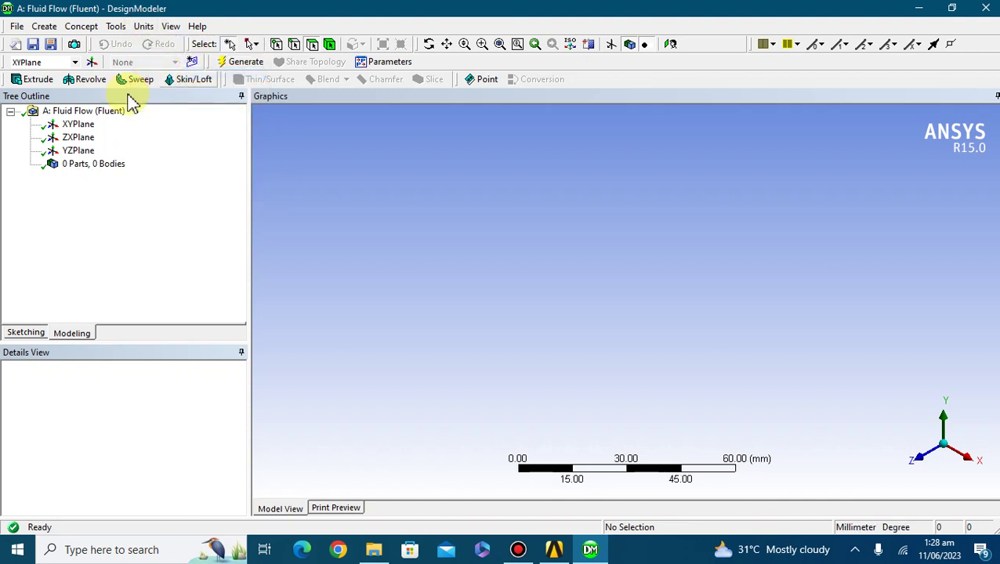
{"action": "left_click", "coordinate": [76, 127]}
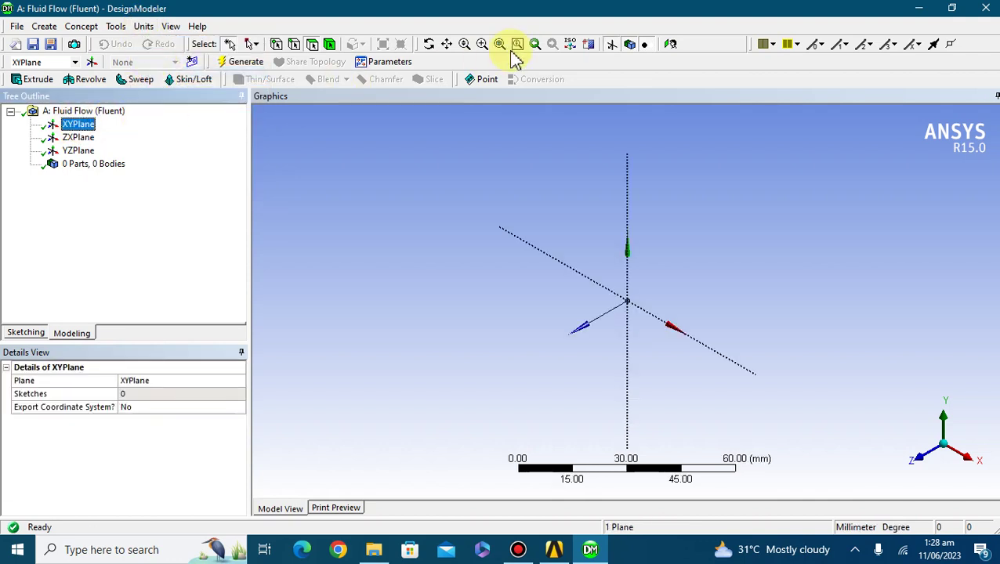
{"action": "left_click", "coordinate": [670, 45]}
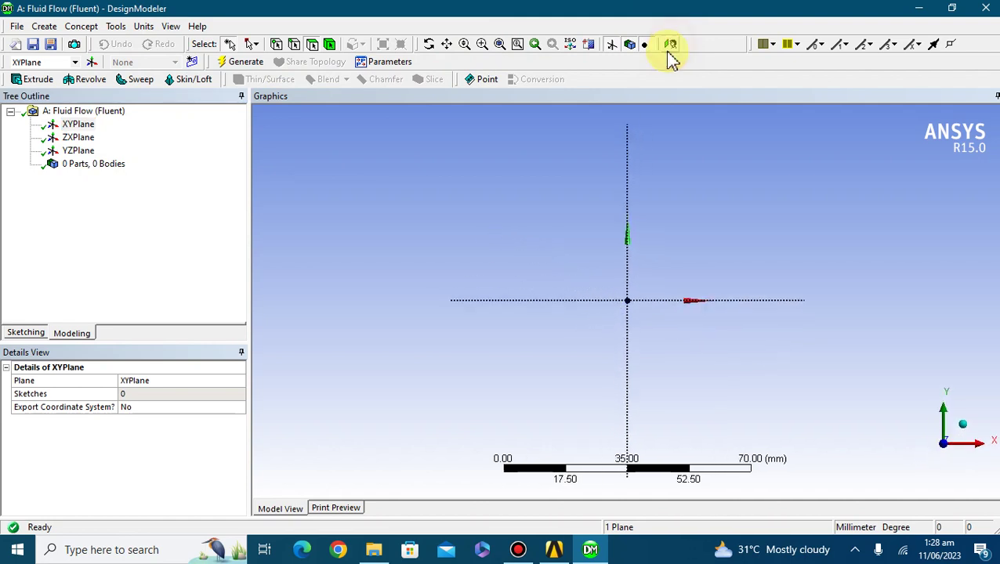
Step: Draw a rectangle on the XY plane from the origin to an opposite corner
{"action": "left_click", "coordinate": [25, 333]}
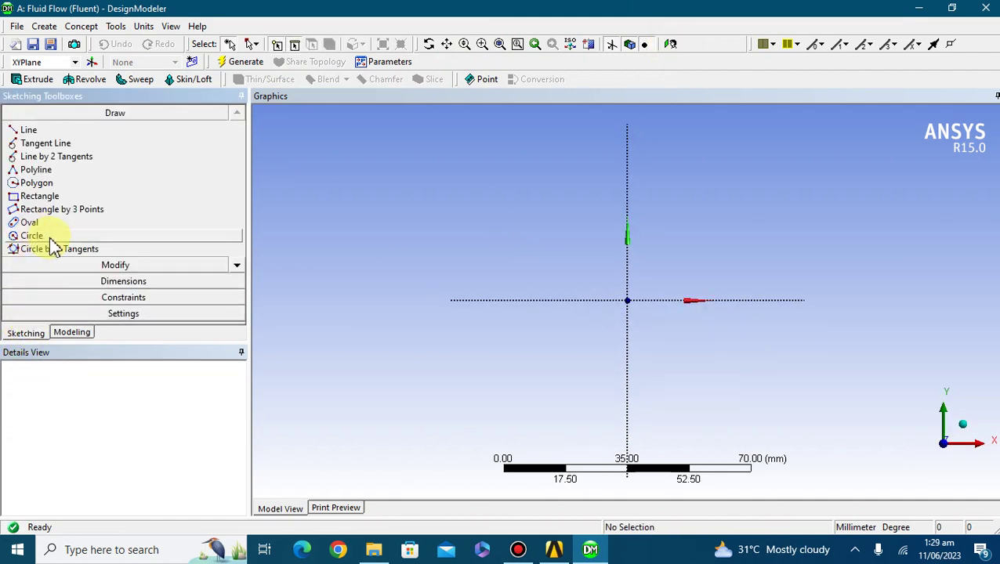
{"action": "left_click", "coordinate": [35, 197]}
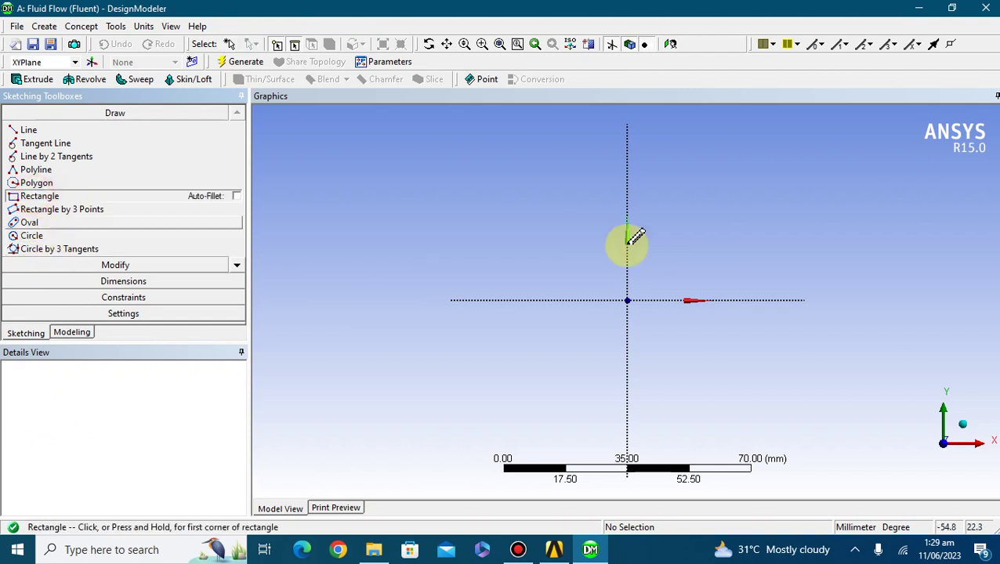
{"action": "left_click", "coordinate": [627, 299]}
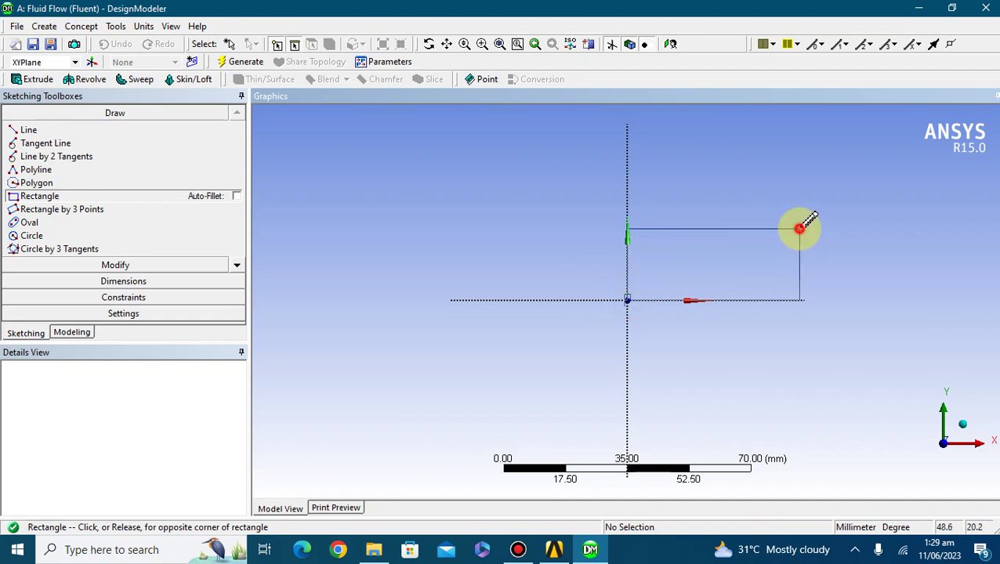
{"action": "left_click", "coordinate": [799, 228]}
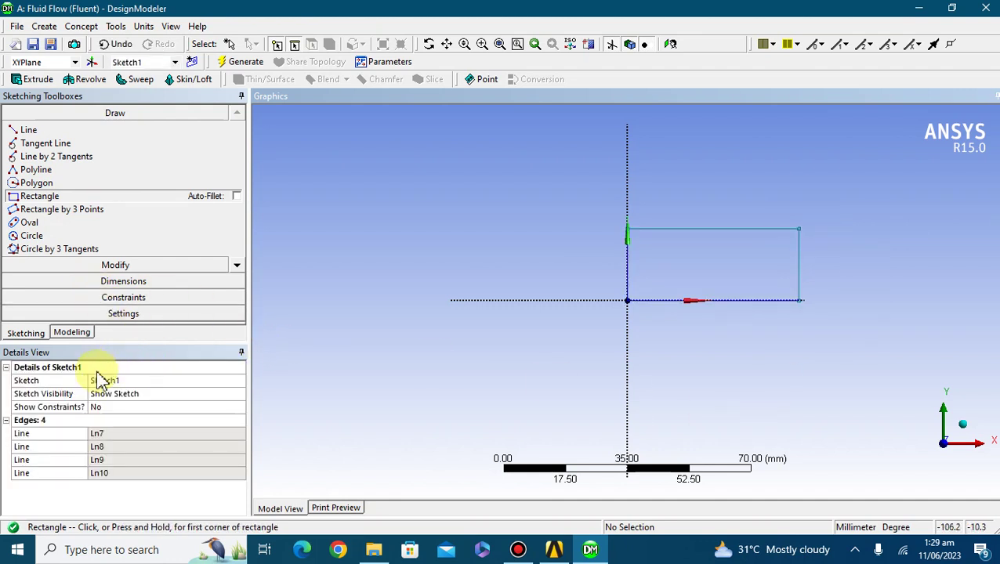
{"action": "left_click", "coordinate": [120, 281]}
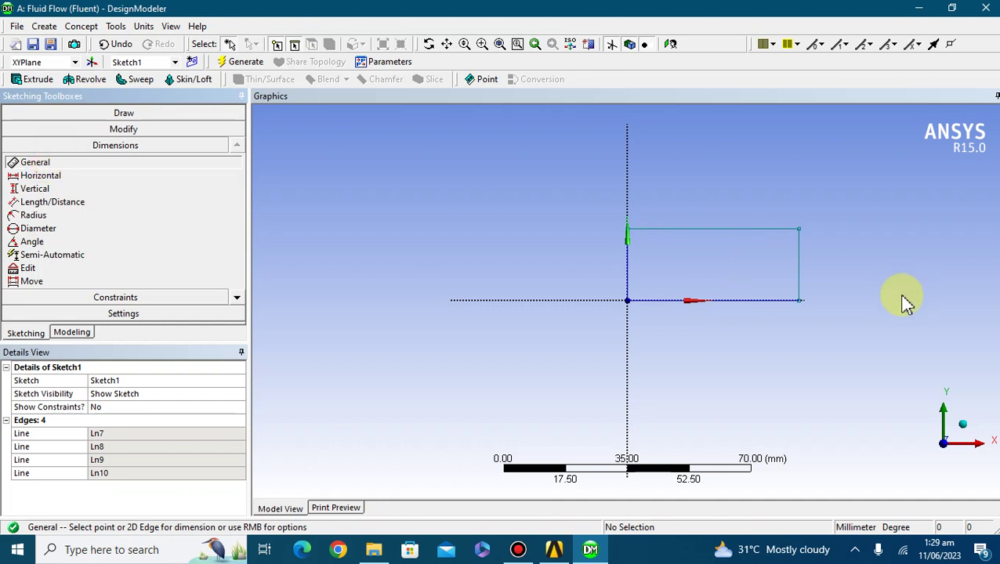
Step: Dimension the rectangle's bottom edge as H1 with a 90 mm width
{"action": "left_click", "coordinate": [739, 303]}
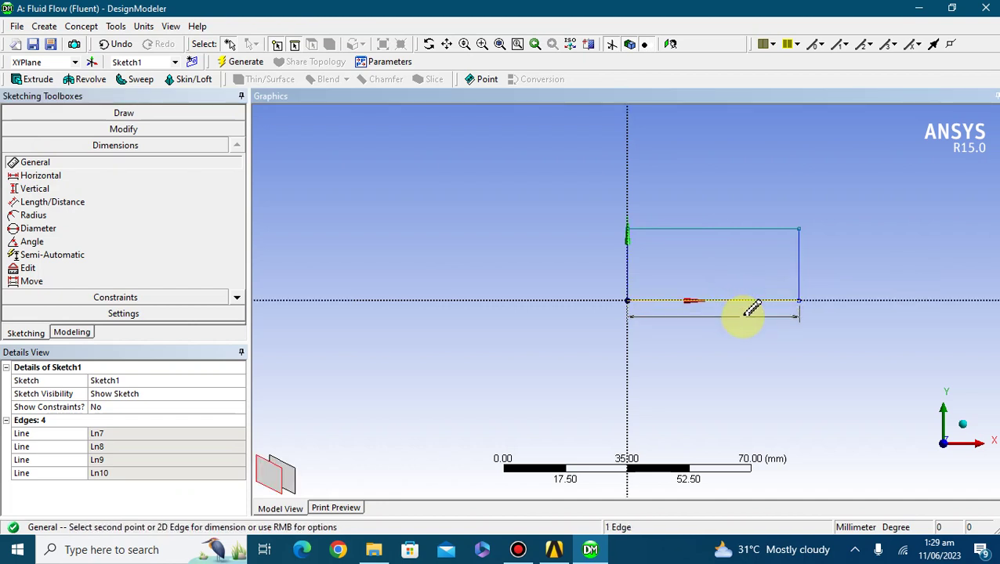
{"action": "left_click", "coordinate": [750, 311]}
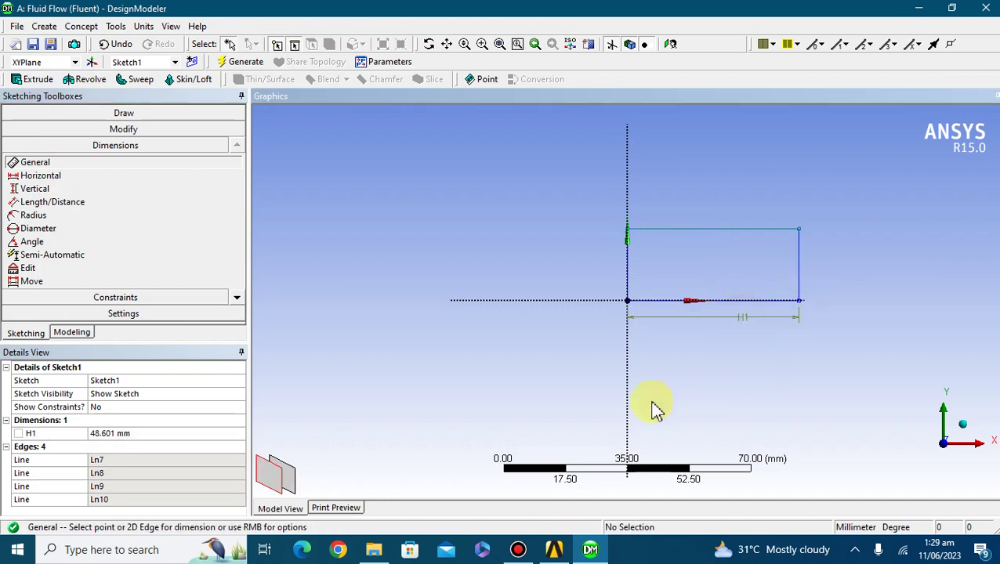
{"action": "left_click", "coordinate": [126, 435]}
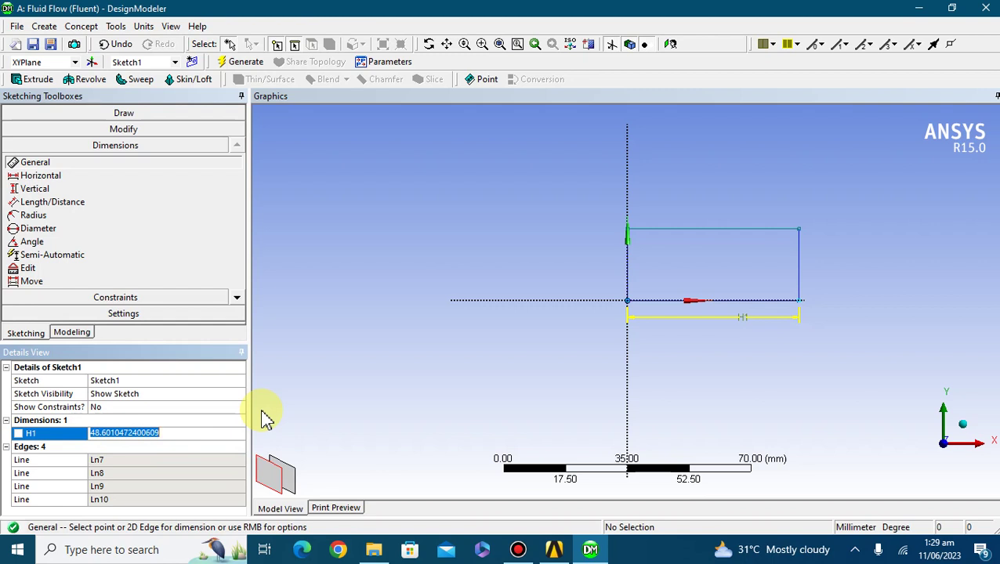
{"action": "type", "text": "9"}
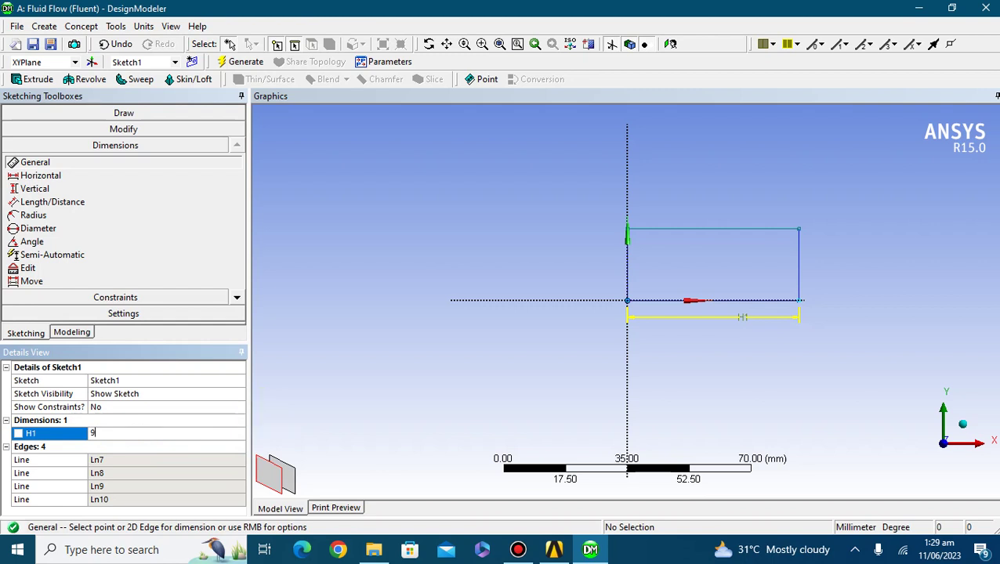
{"action": "type", "text": "0"}
{"action": "key", "text": "Return"}
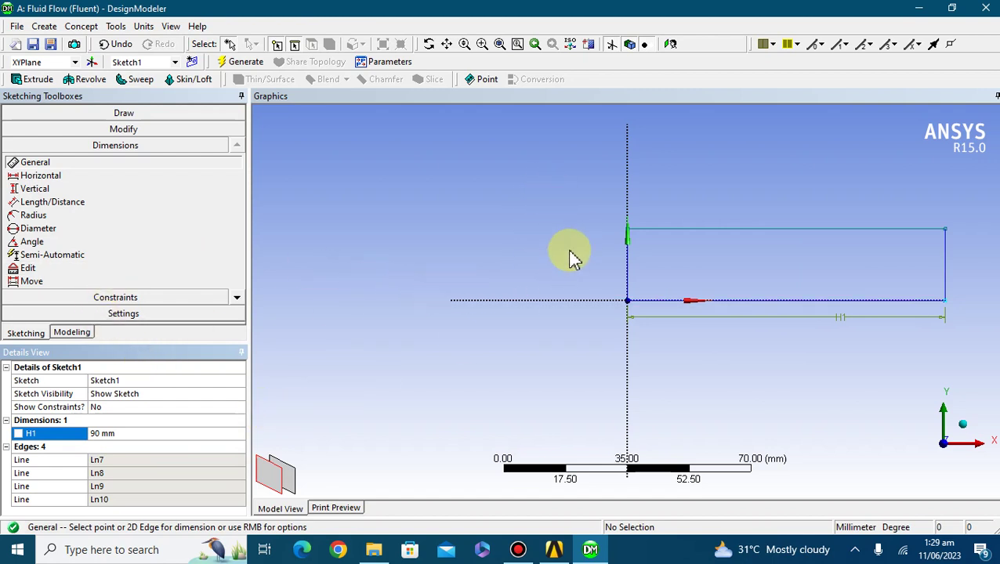
Step: Dimension the left edge as V2 with a 45 mm height and reframe the view
{"action": "left_click", "coordinate": [628, 270]}
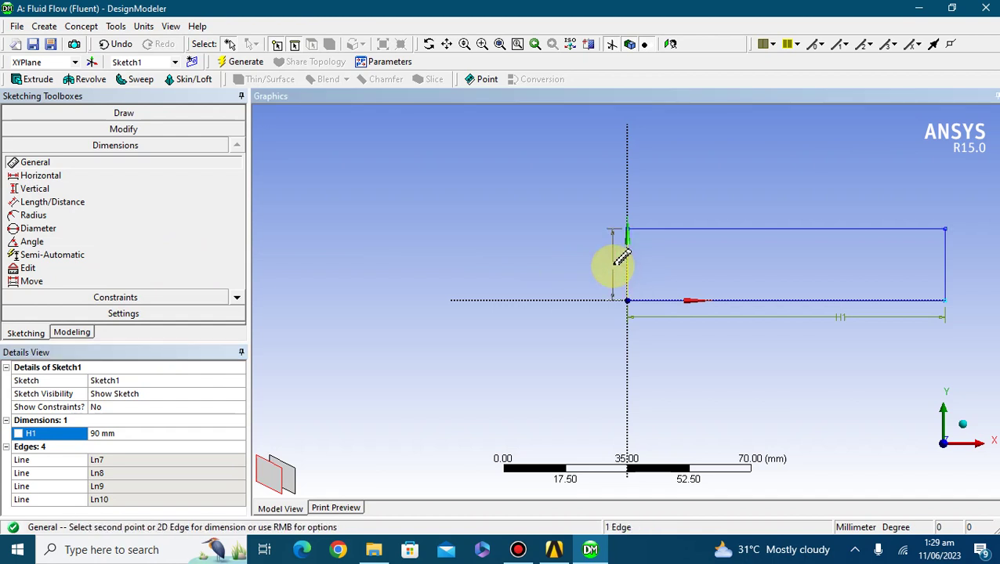
{"action": "left_click", "coordinate": [590, 264]}
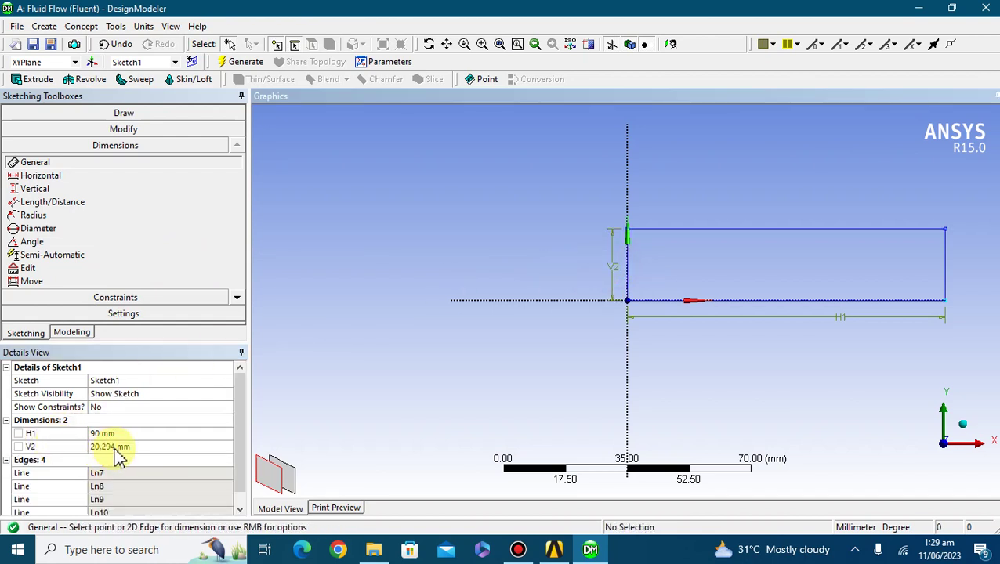
{"action": "left_click", "coordinate": [116, 447]}
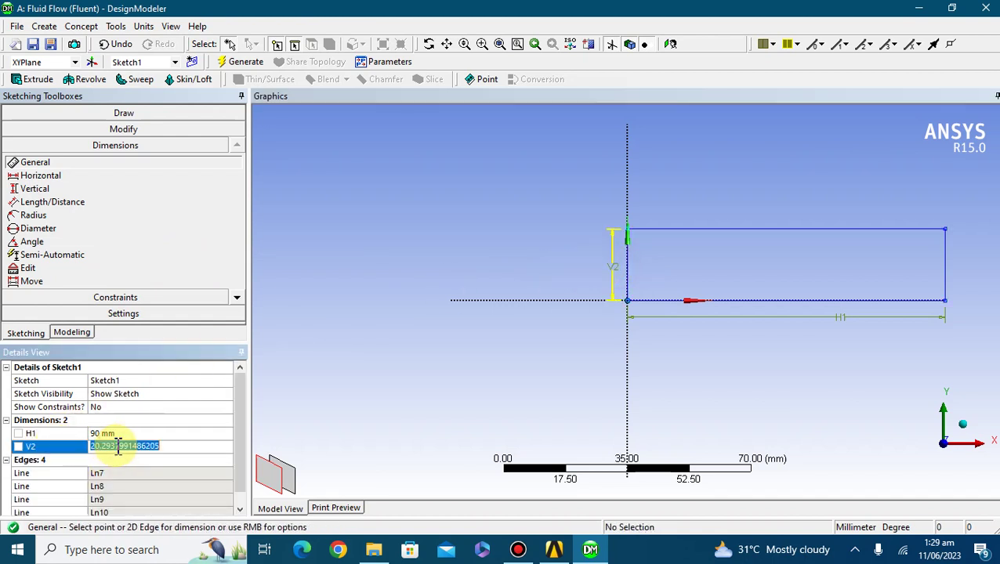
{"action": "type", "text": "45"}
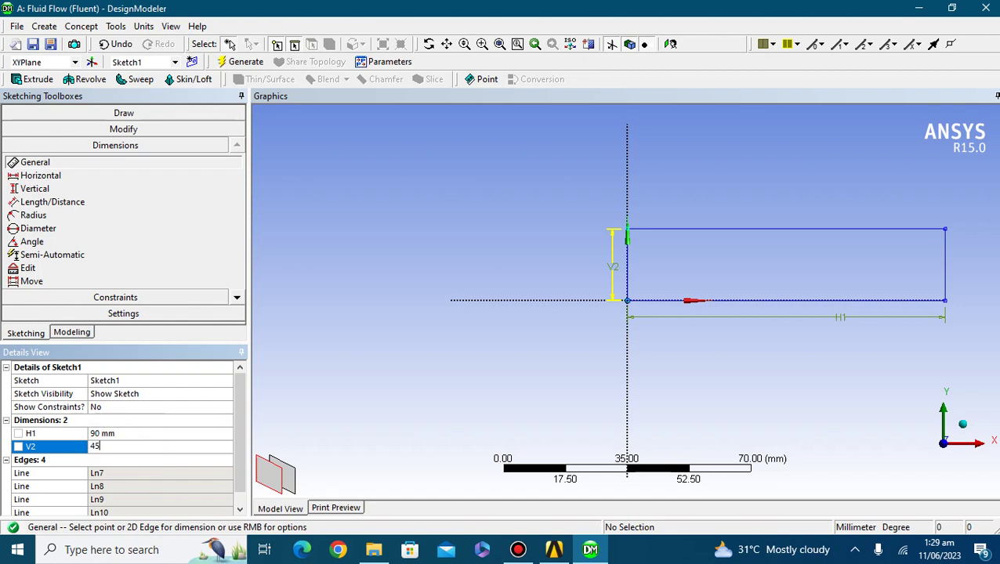
{"action": "key", "text": "Return"}
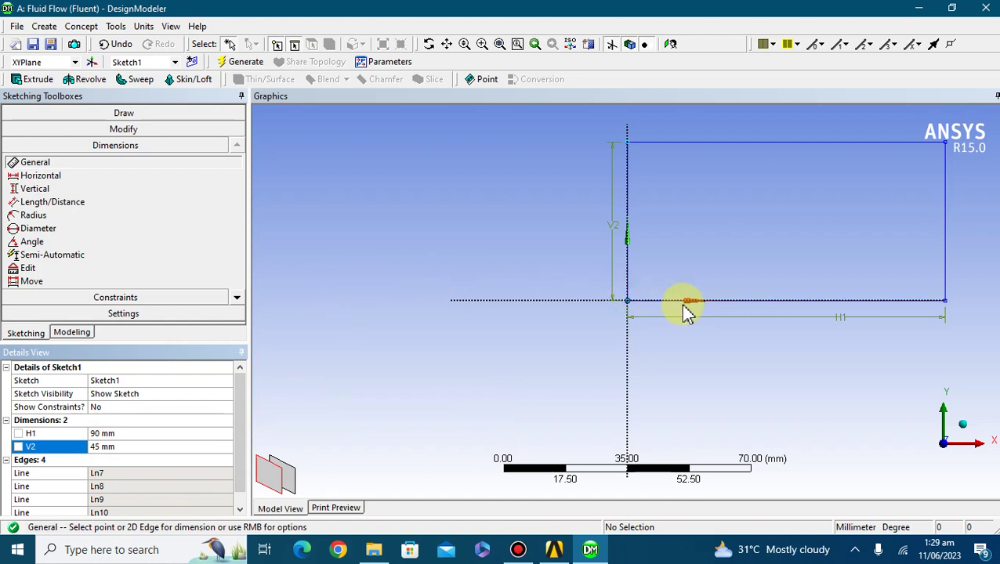
{"action": "middle_click_drag", "start_coordinate": [796, 357], "coordinate": [607, 406], "text": "ctrl"}
{"action": "scroll", "coordinate": [610, 407], "scroll_direction": "down", "scroll_amount": 1}
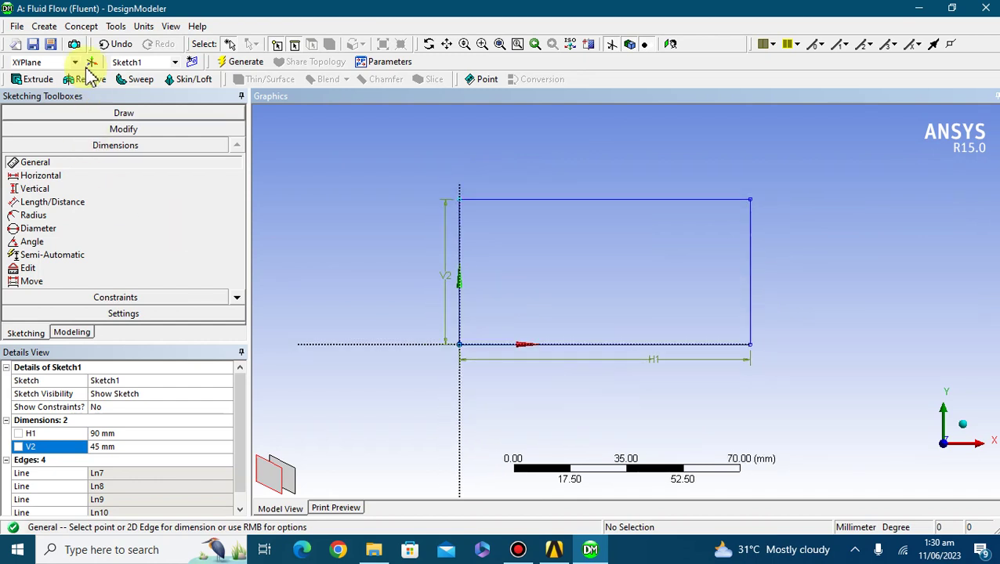
Step: Create a surface body from Sketch1 with Surfaces From Sketches and generate it
{"action": "left_click", "coordinate": [79, 28]}
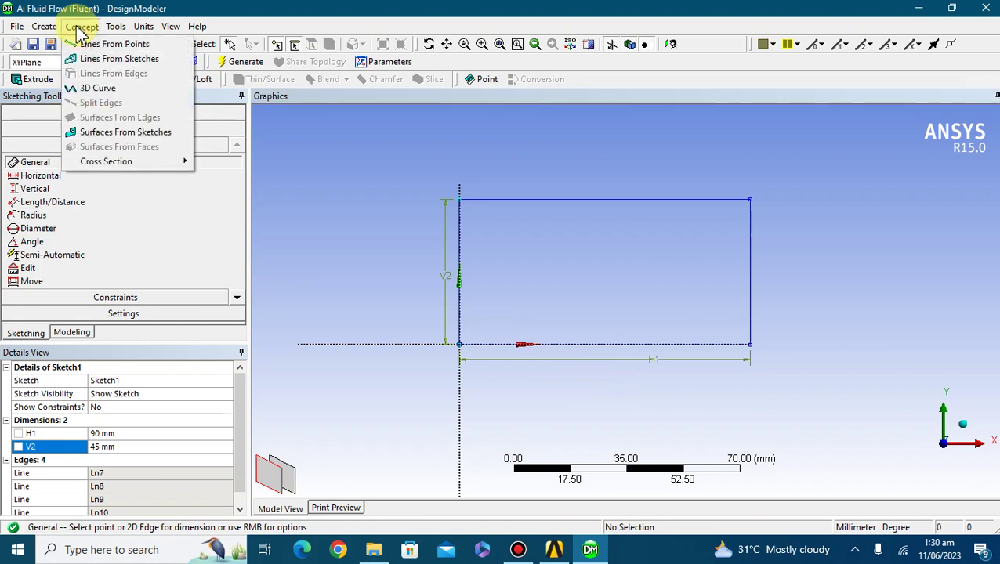
{"action": "left_click", "coordinate": [145, 134]}
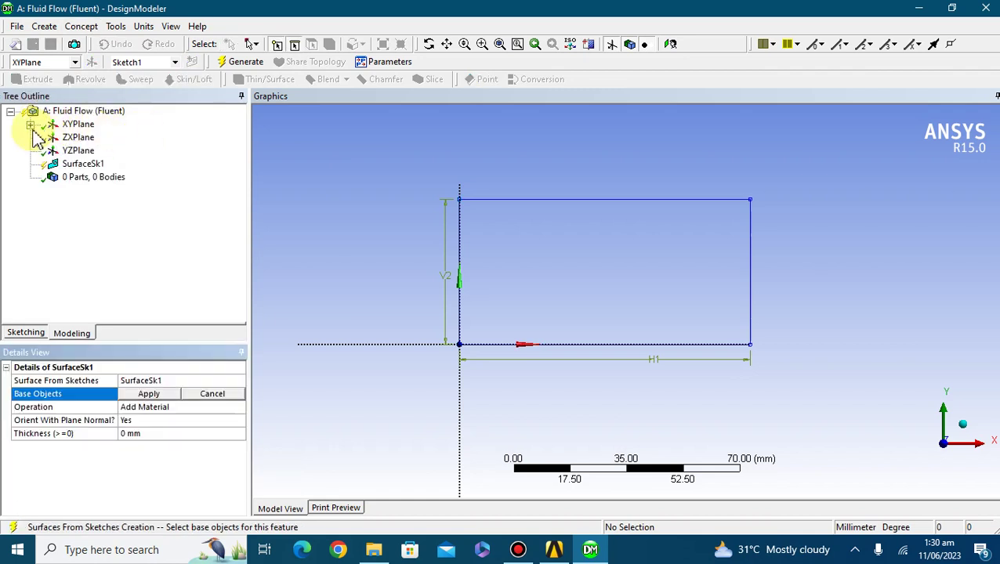
{"action": "left_click", "coordinate": [30, 125]}
{"action": "left_click", "coordinate": [97, 139]}
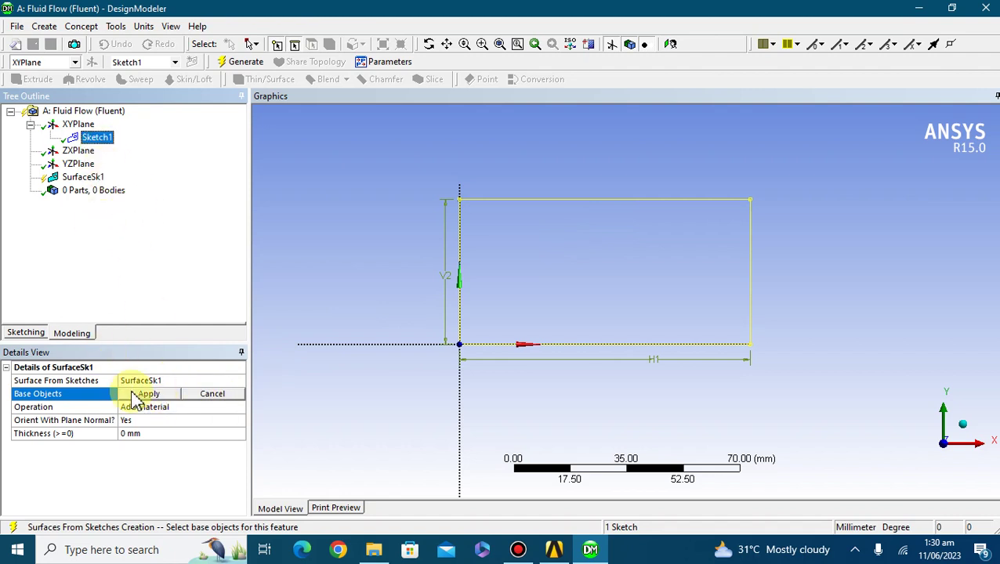
{"action": "left_click", "coordinate": [138, 395]}
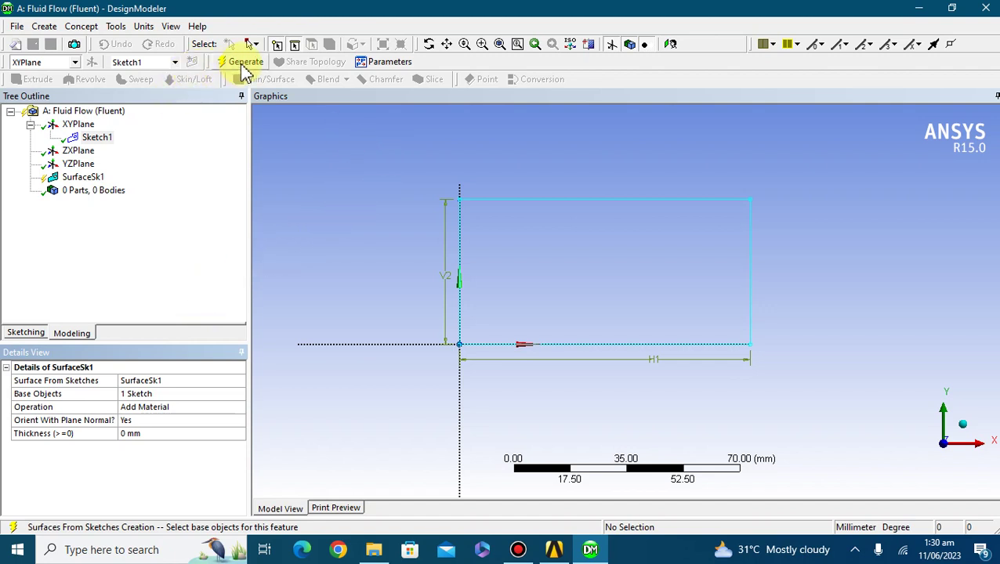
{"action": "left_click", "coordinate": [243, 66]}
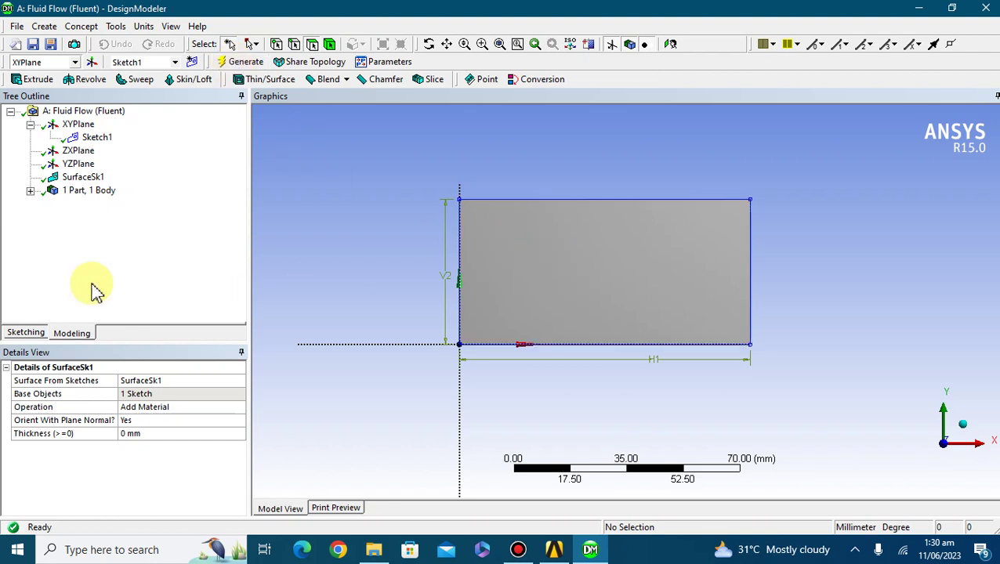
Step: Inspect the Surface Body's details, orbit it in 3D, then return to the +Z view
{"action": "left_click", "coordinate": [30, 191]}
{"action": "left_click", "coordinate": [107, 204]}
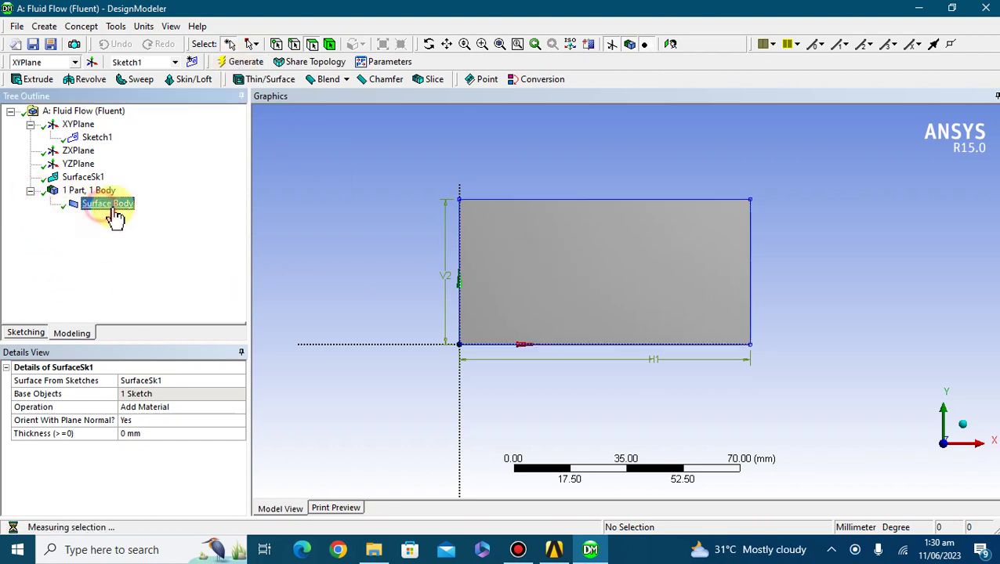
{"action": "left_click", "coordinate": [848, 301]}
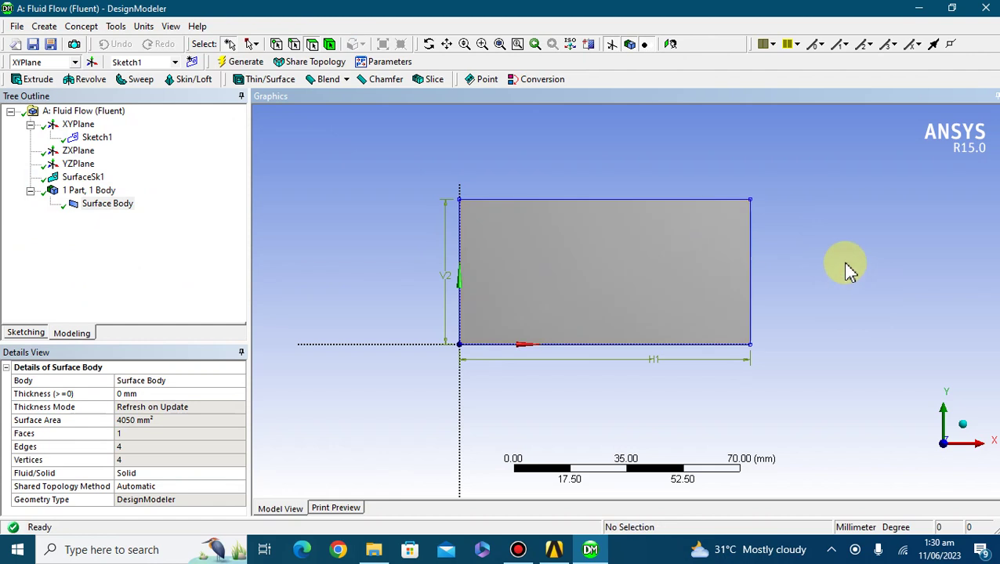
{"action": "middle_click_drag", "start_coordinate": [844, 268], "coordinate": [764, 301]}
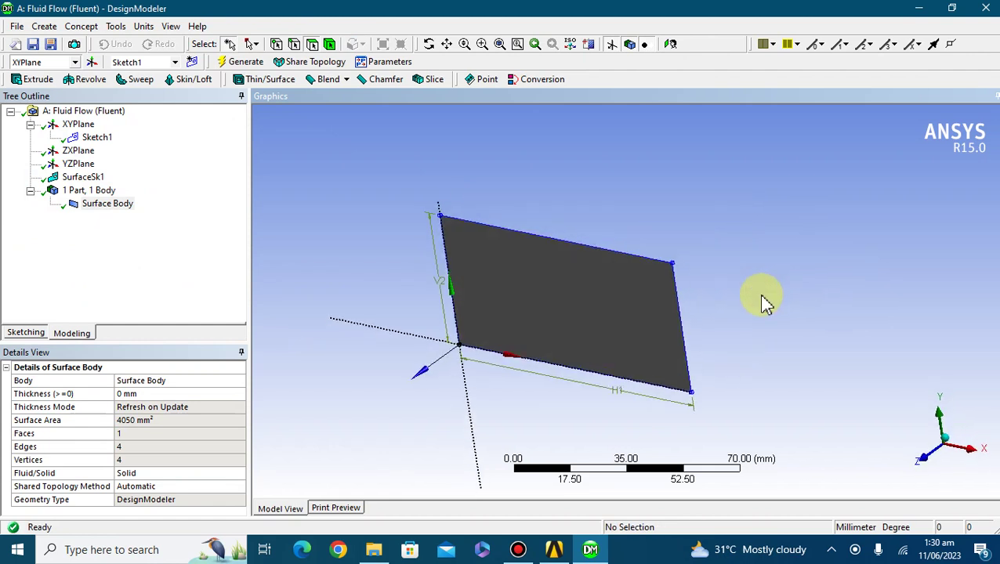
{"action": "left_click", "coordinate": [950, 447]}
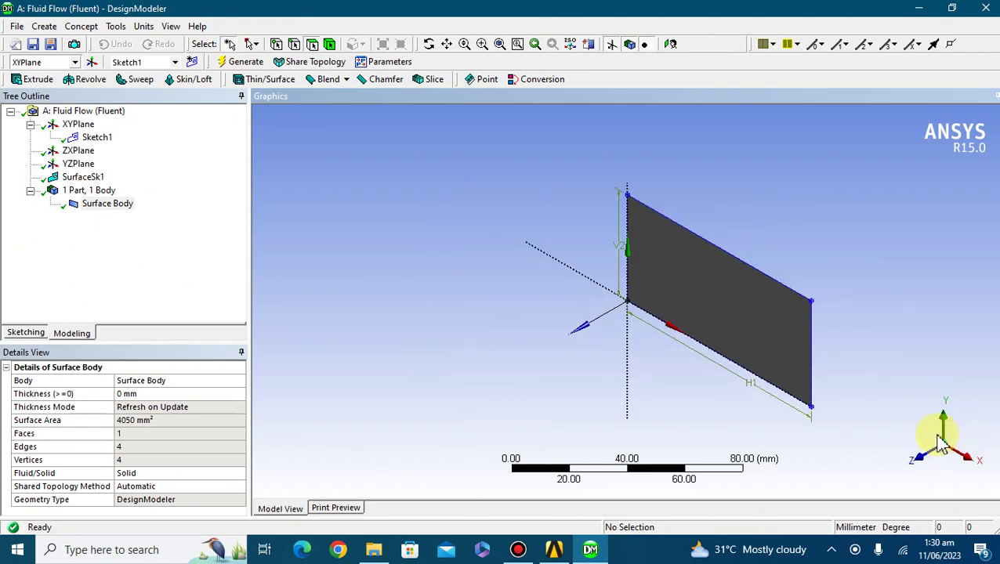
{"action": "left_click", "coordinate": [925, 464]}
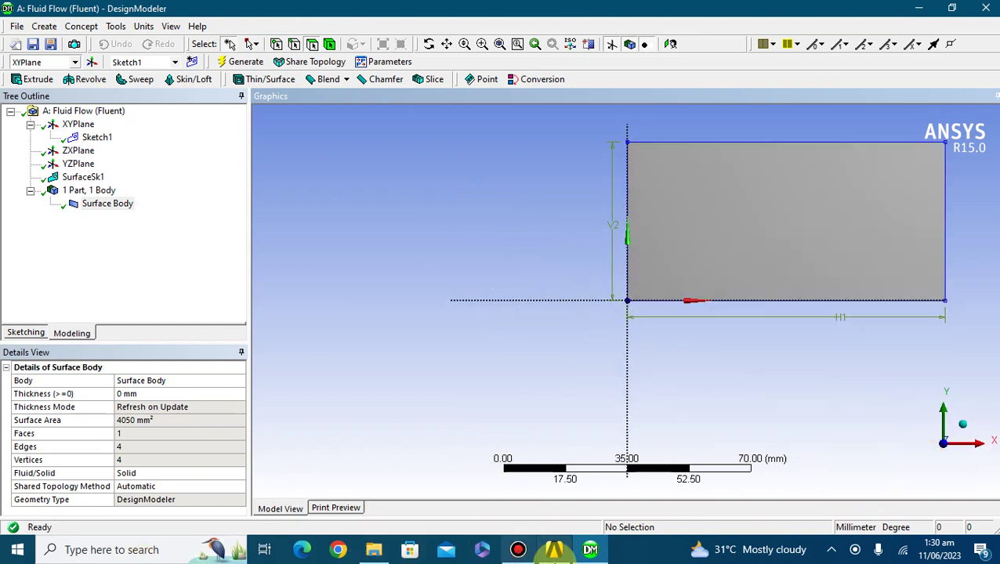
Step: Launch Meshing from the Fluid Flow system's Mesh cell, then return to Workbench
{"action": "left_click", "coordinate": [553, 550]}
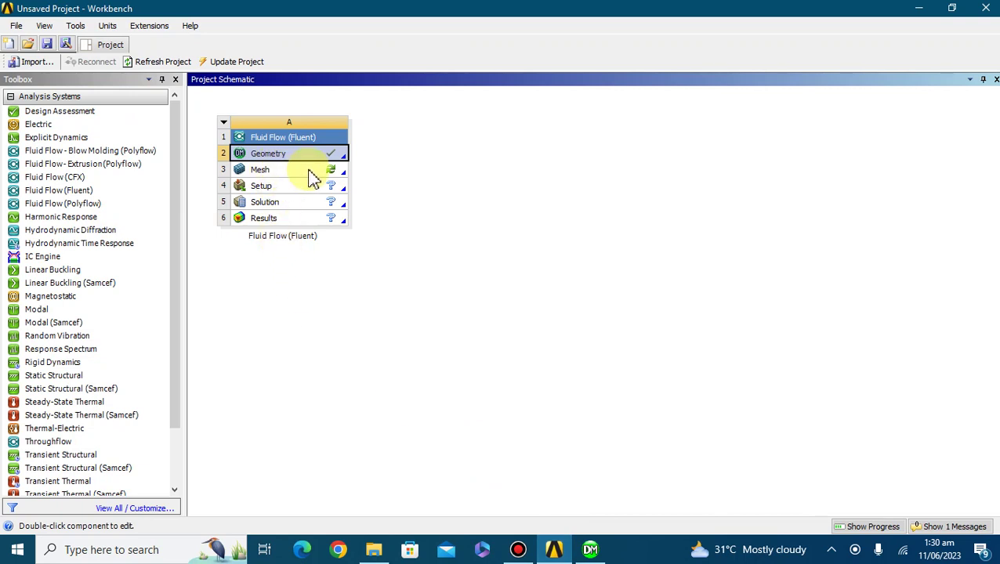
{"action": "double_click", "coordinate": [313, 178]}
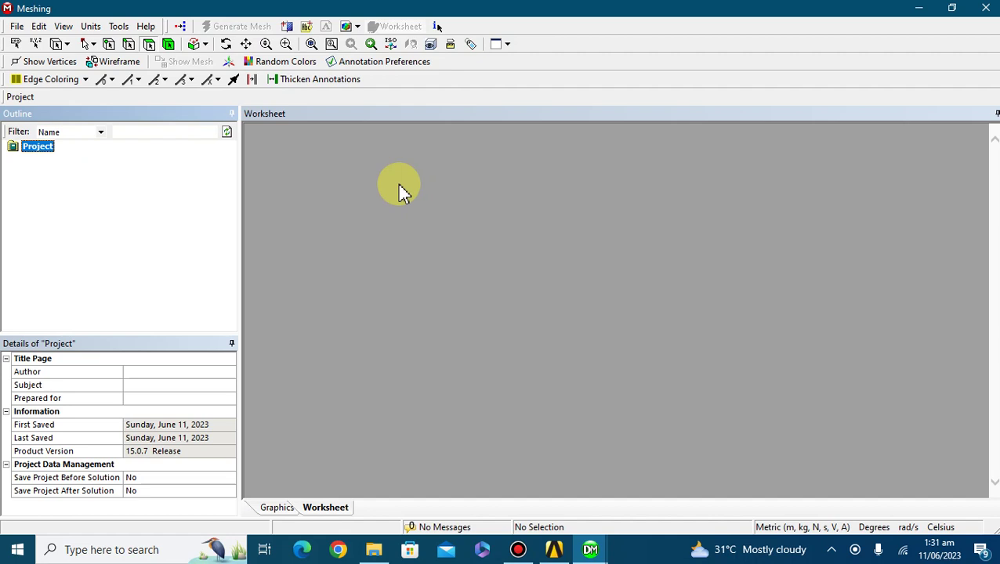
{"action": "key", "text": "alt+Tab"}
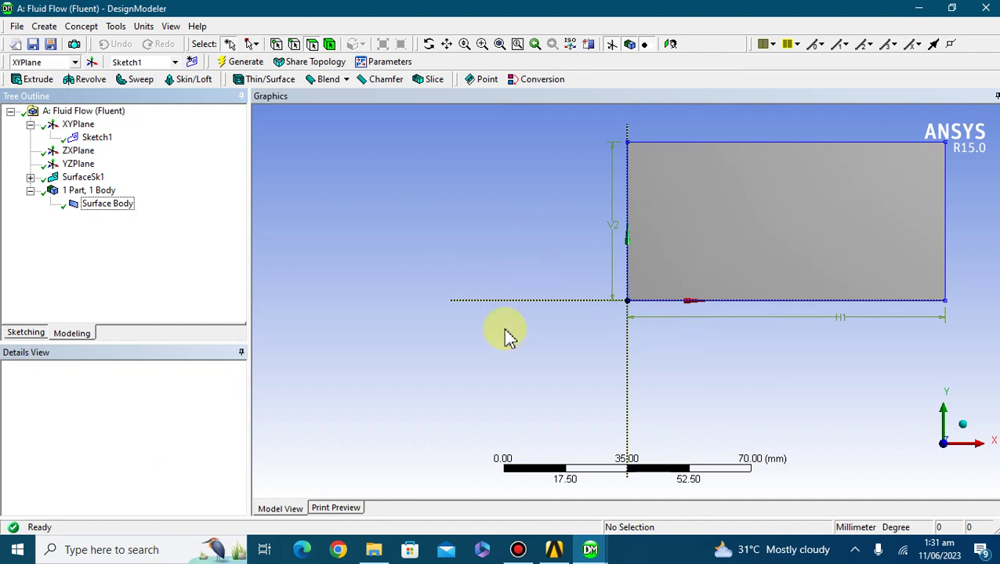
{"action": "left_click", "coordinate": [556, 549]}
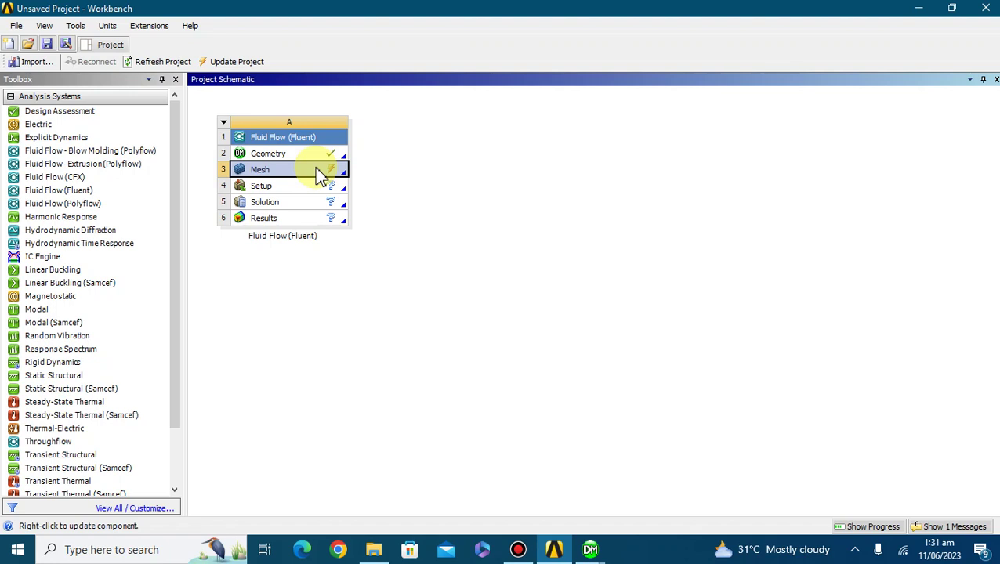
{"action": "left_click", "coordinate": [590, 550]}
Step: Bring the Meshing window forward, frame the plate face-on along Z, and select Mesh
{"action": "left_click", "coordinate": [631, 502]}
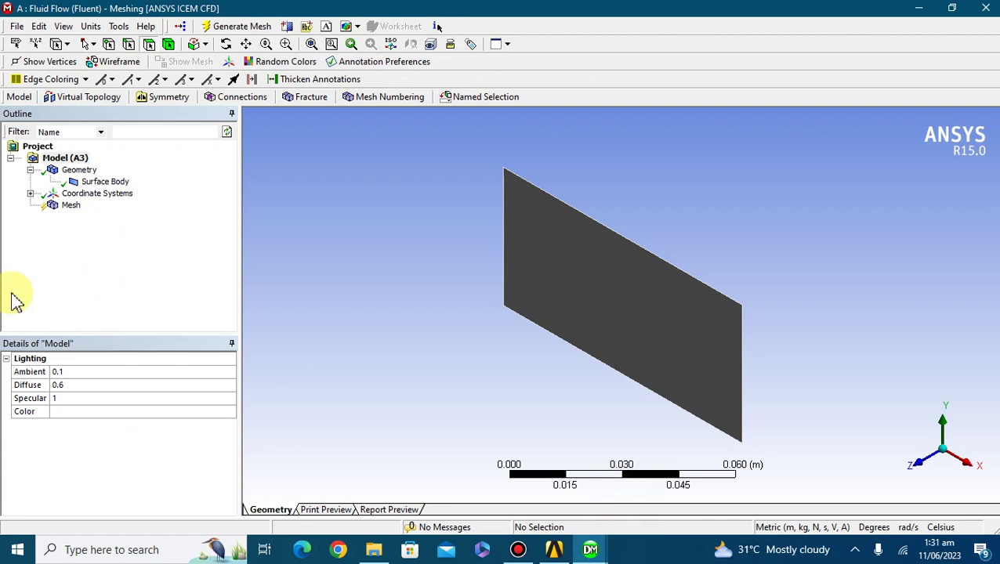
{"action": "left_click", "coordinate": [918, 465]}
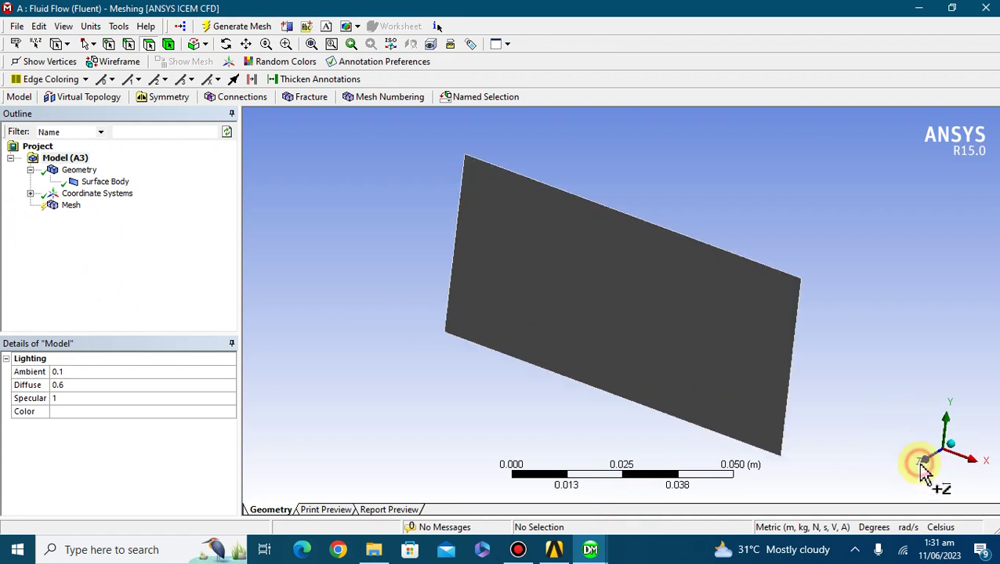
{"action": "scroll", "coordinate": [397, 357], "scroll_direction": "down", "scroll_amount": 3}
{"action": "middle_click_drag", "start_coordinate": [421, 315], "coordinate": [355, 246], "text": "ctrl"}
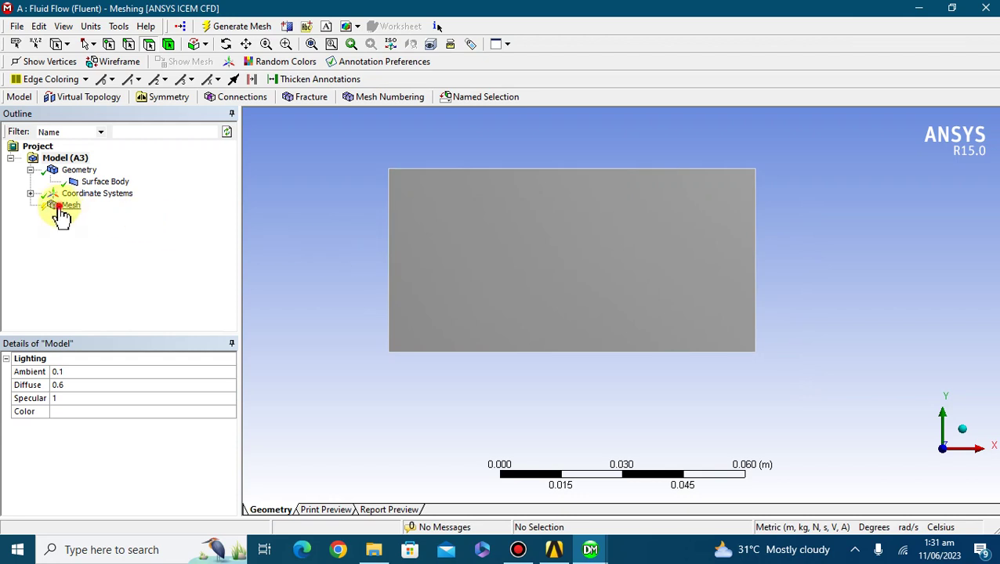
{"action": "left_click", "coordinate": [60, 207]}
Step: Insert an Edge Sizing under Mesh scoped to the rectangle's left and right edges
{"action": "right_click", "coordinate": [60, 207]}
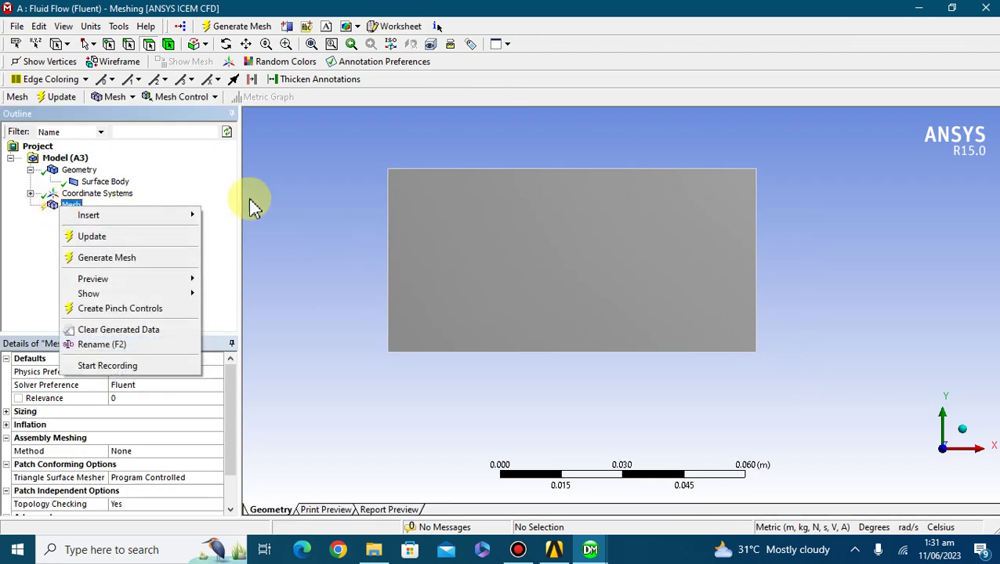
{"action": "mouse_move", "coordinate": [182, 222]}
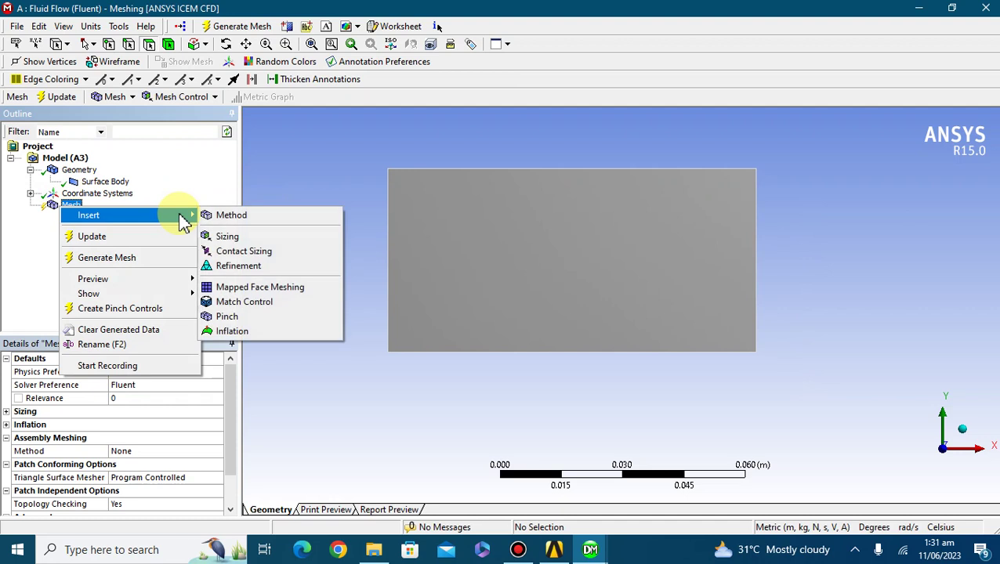
{"action": "left_click", "coordinate": [224, 236]}
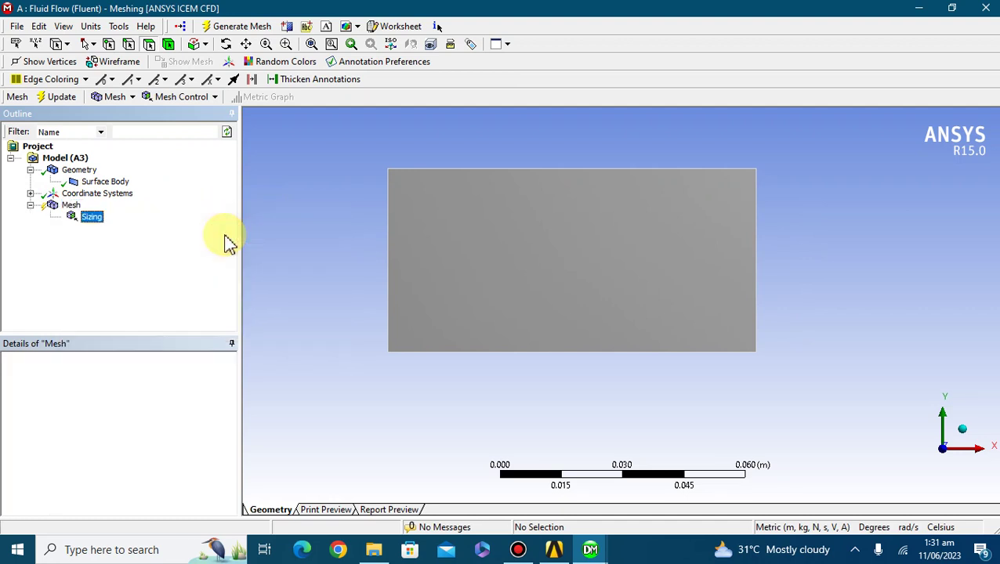
{"action": "left_click", "coordinate": [130, 44]}
{"action": "left_click", "coordinate": [388, 270]}
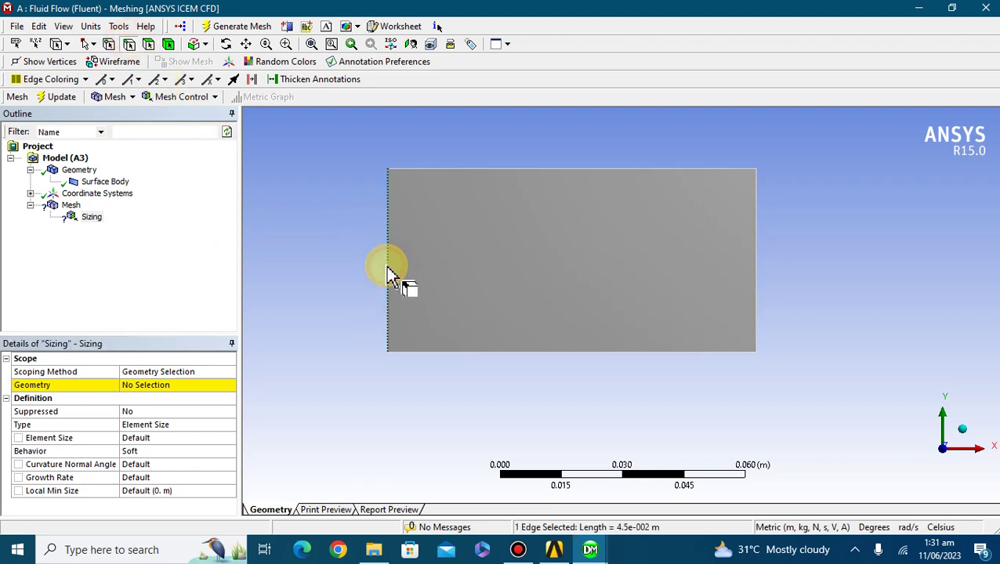
{"action": "left_click", "coordinate": [758, 253], "text": "ctrl"}
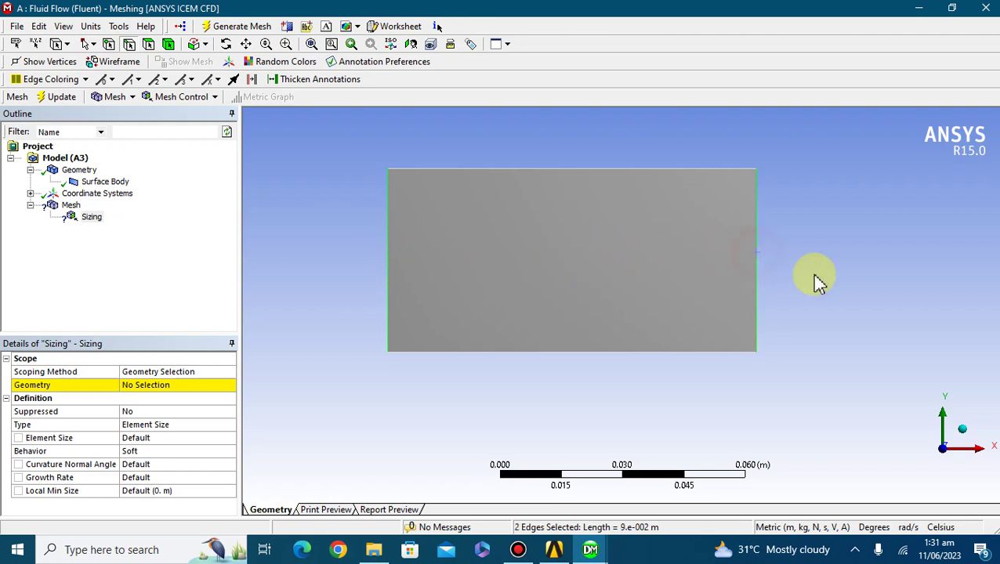
{"action": "left_click", "coordinate": [138, 392]}
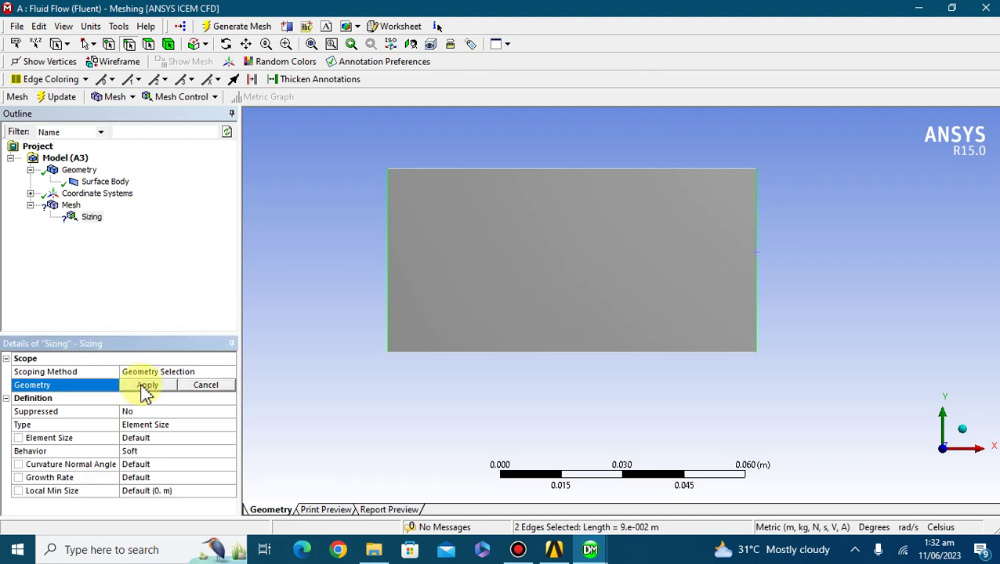
{"action": "left_click", "coordinate": [146, 386]}
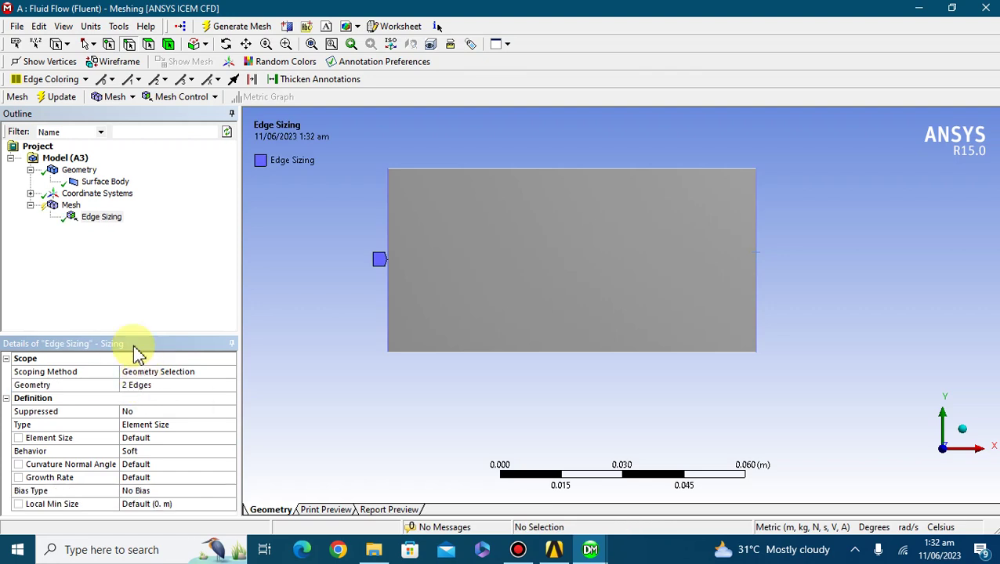
Step: Set the Edge Sizing to Number of Divisions = 45 with Hard behavior
{"action": "left_click", "coordinate": [186, 427]}
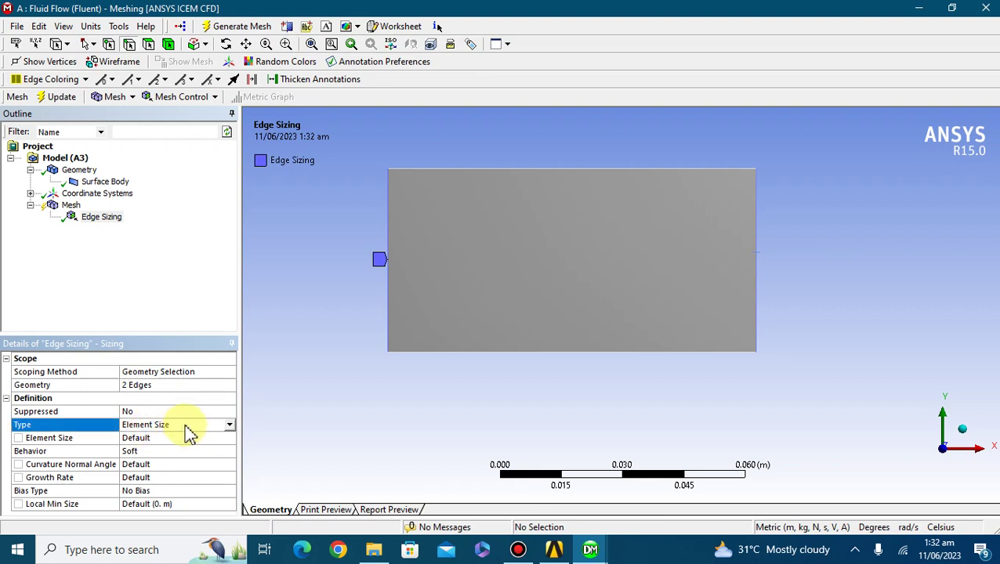
{"action": "left_click", "coordinate": [229, 425]}
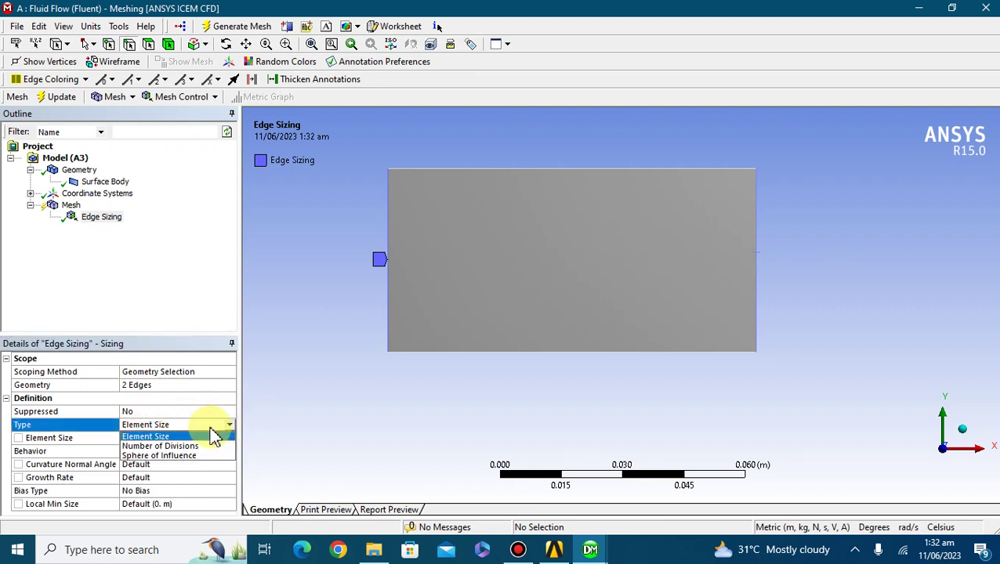
{"action": "left_click", "coordinate": [190, 446]}
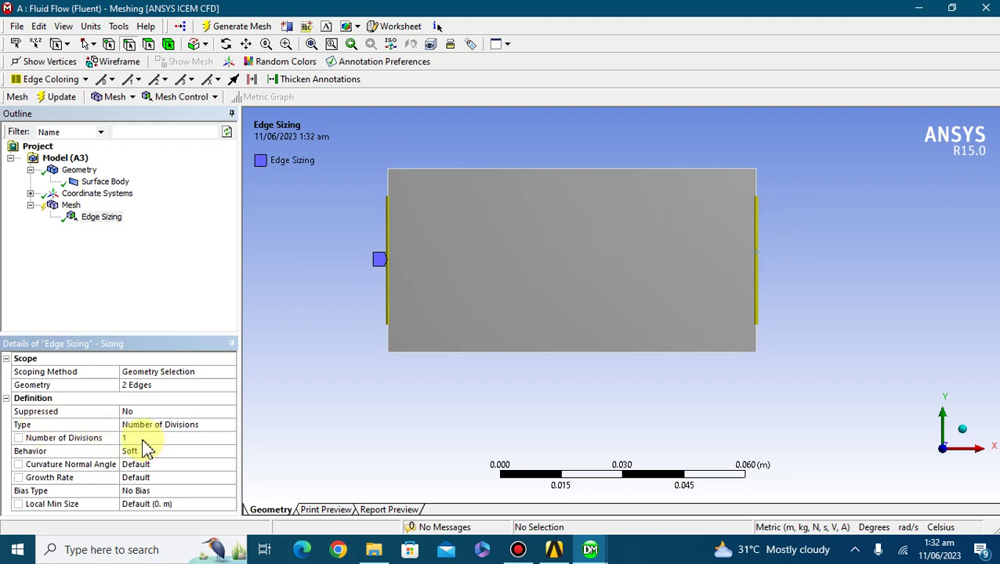
{"action": "left_click", "coordinate": [135, 439]}
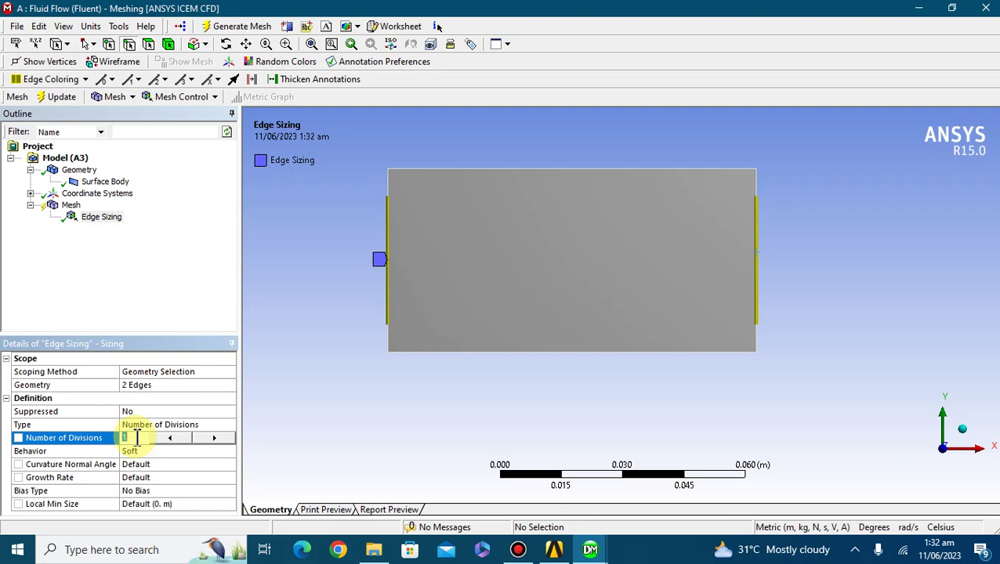
{"action": "type", "text": "45"}
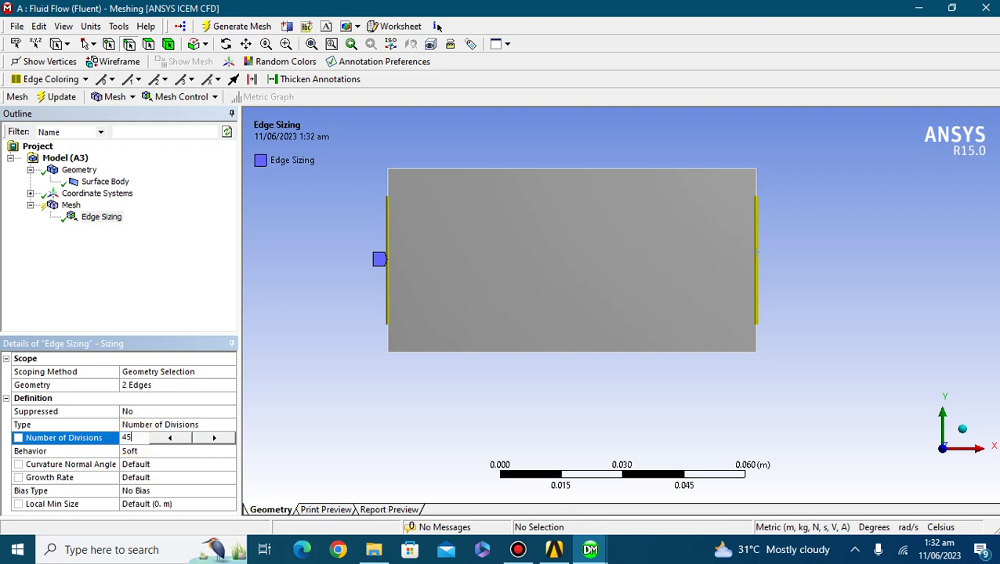
{"action": "key", "text": "Return"}
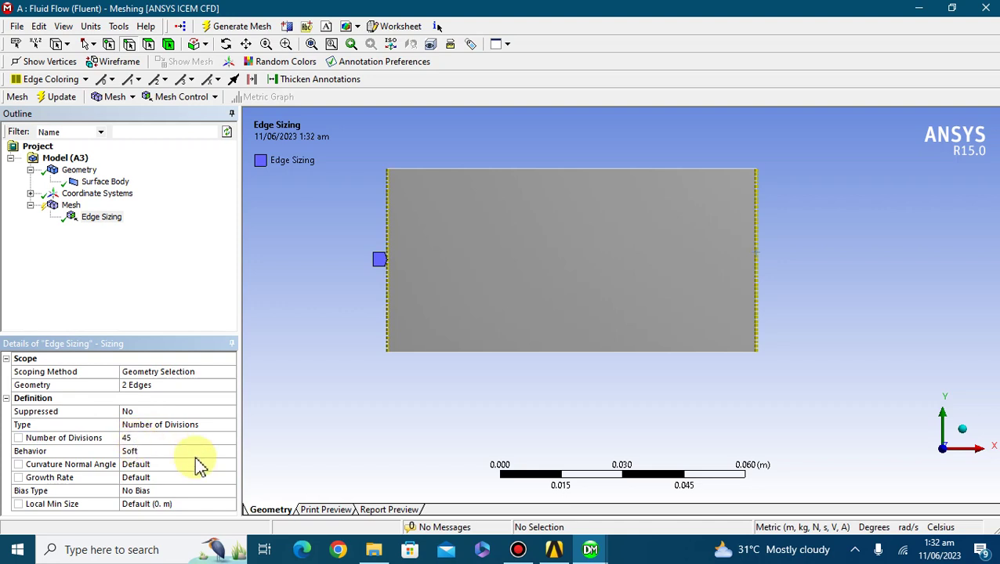
{"action": "left_click", "coordinate": [197, 451]}
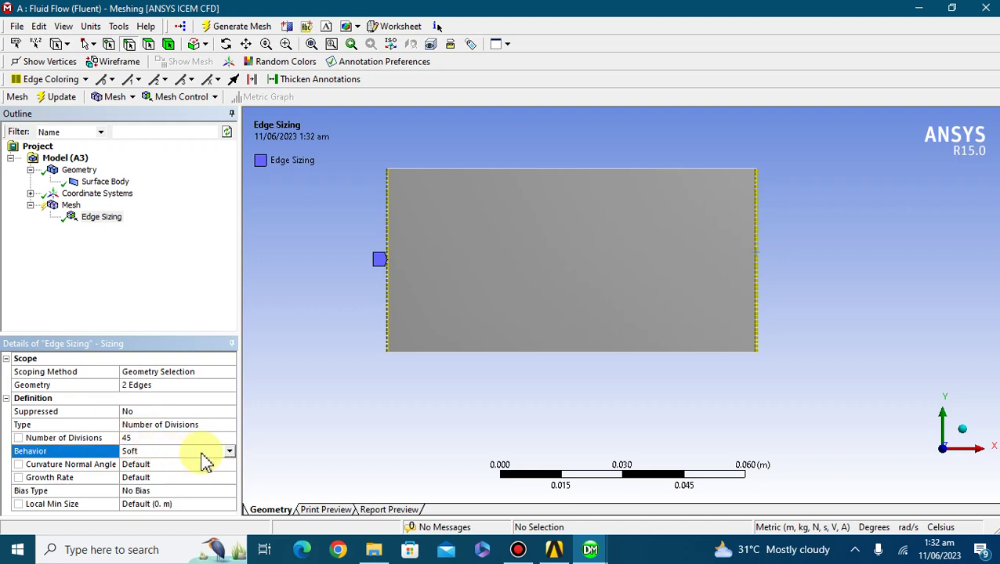
{"action": "left_click", "coordinate": [228, 453]}
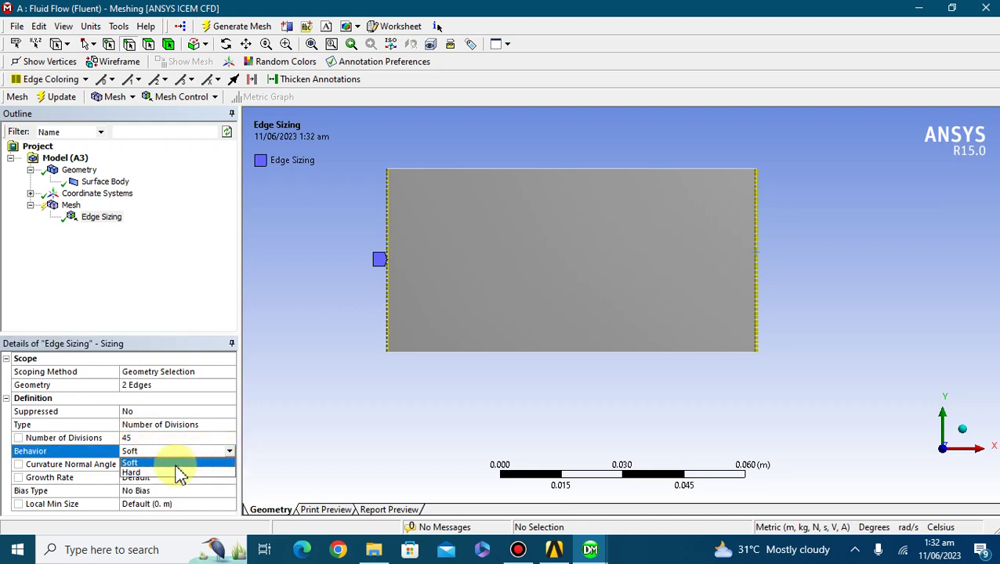
{"action": "left_click", "coordinate": [133, 474]}
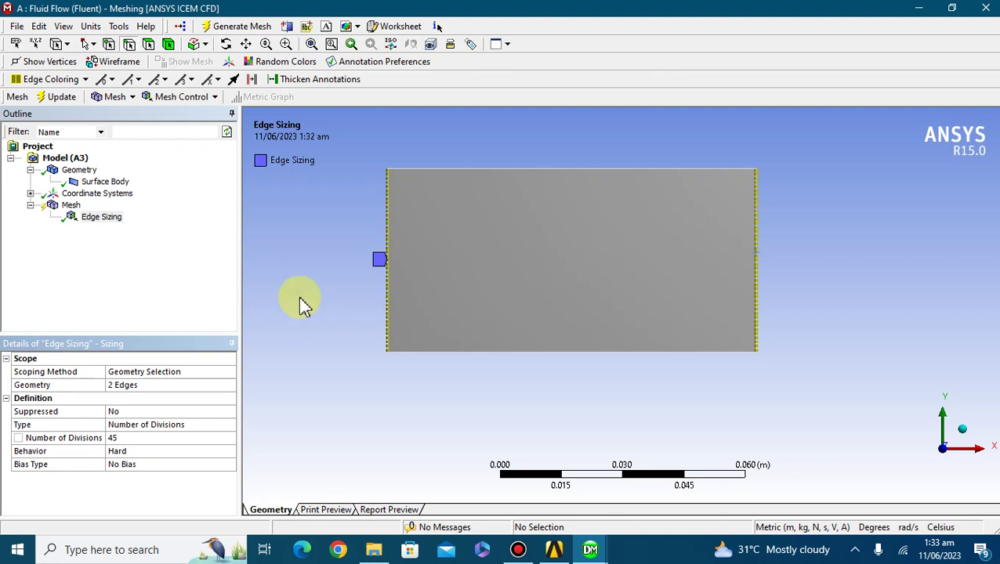
Step: Insert Edge Sizing 2 under Mesh scoped to the top and bottom edges
{"action": "right_click", "coordinate": [55, 207]}
{"action": "left_click", "coordinate": [110, 216]}
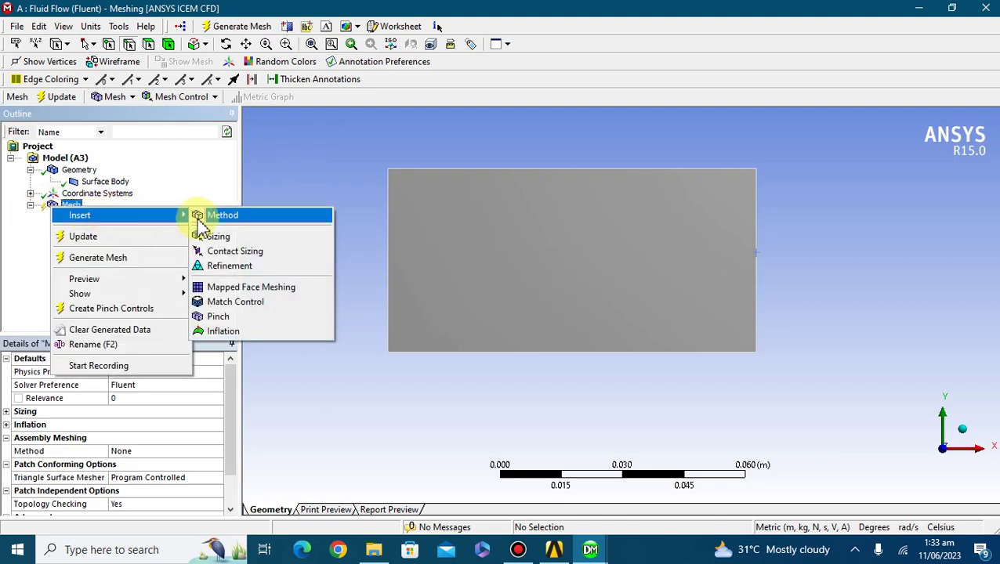
{"action": "left_click", "coordinate": [218, 236]}
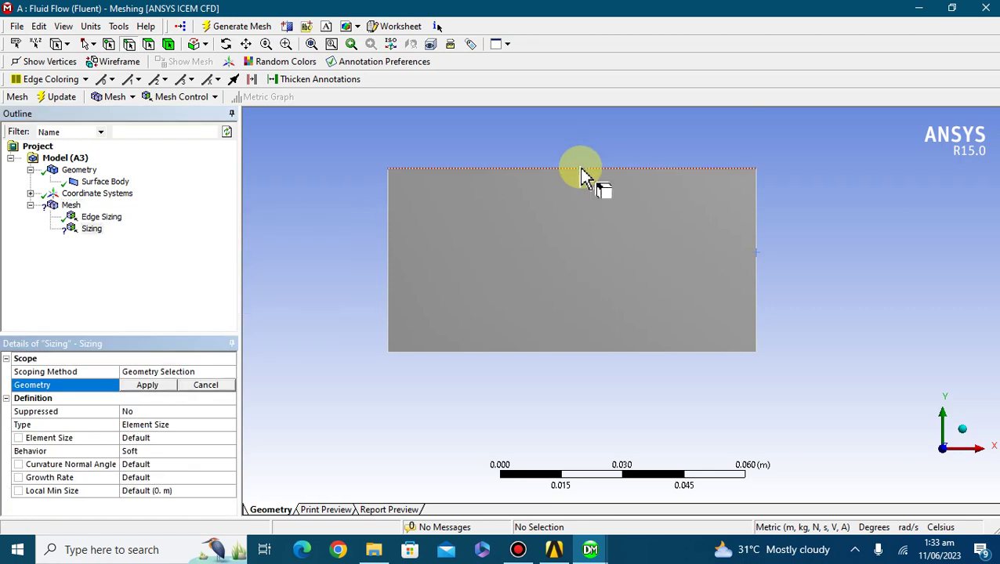
{"action": "left_click", "coordinate": [584, 170]}
{"action": "left_click", "coordinate": [569, 351], "text": "ctrl"}
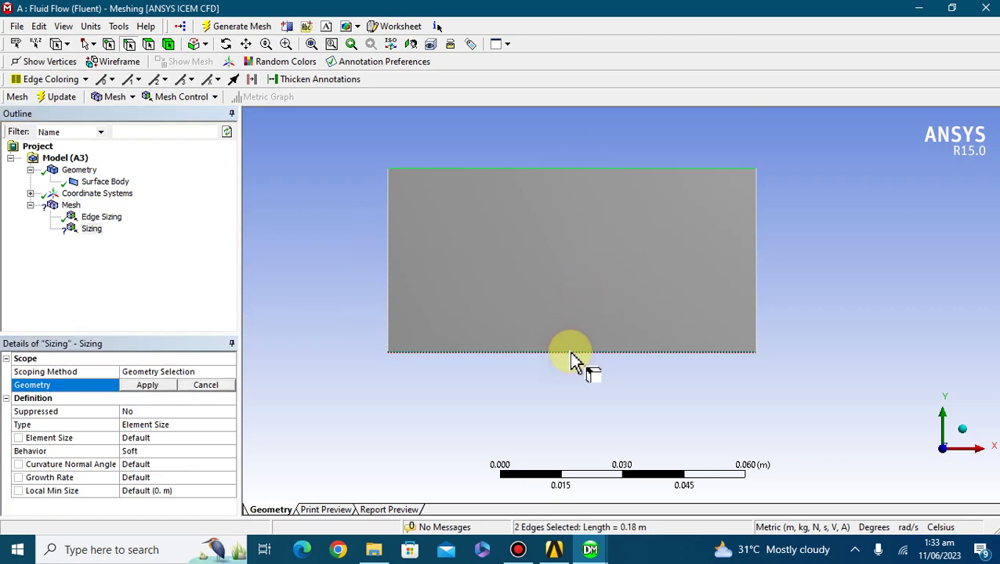
{"action": "left_click", "coordinate": [145, 386]}
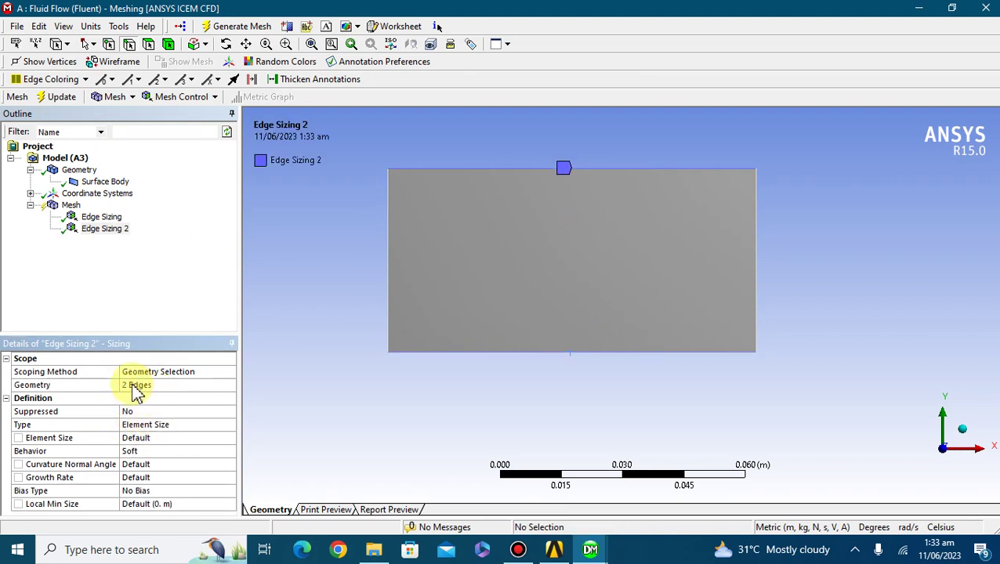
Step: Set Edge Sizing 2 to Number of Divisions = 90 with Hard behavior
{"action": "left_click", "coordinate": [233, 428]}
{"action": "left_click", "coordinate": [231, 425]}
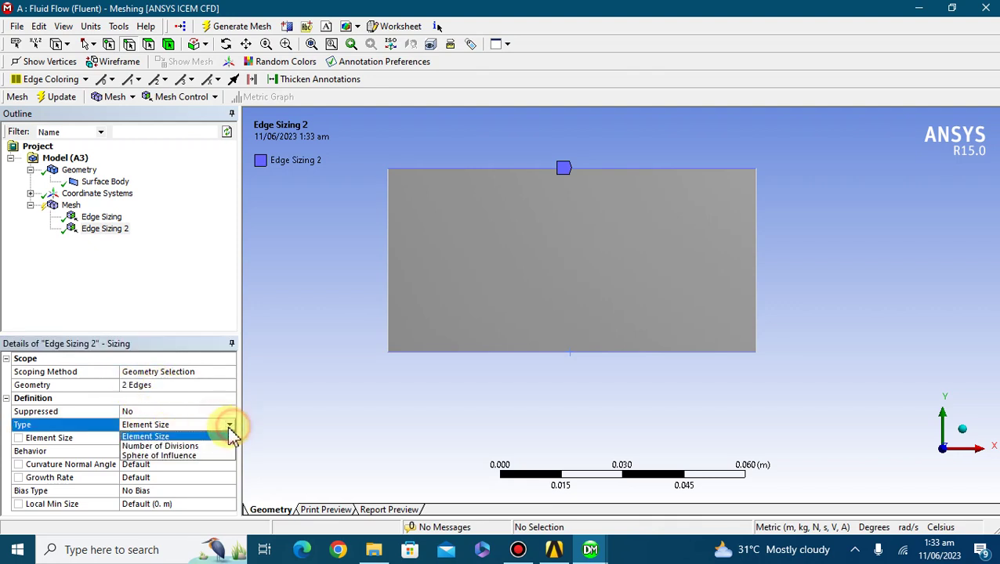
{"action": "left_click", "coordinate": [179, 446]}
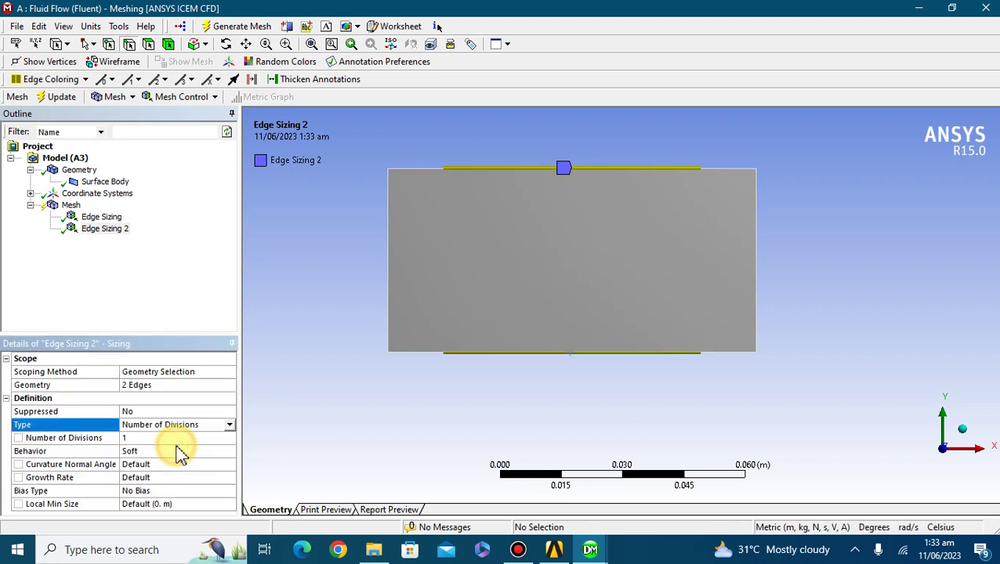
{"action": "left_click", "coordinate": [132, 438]}
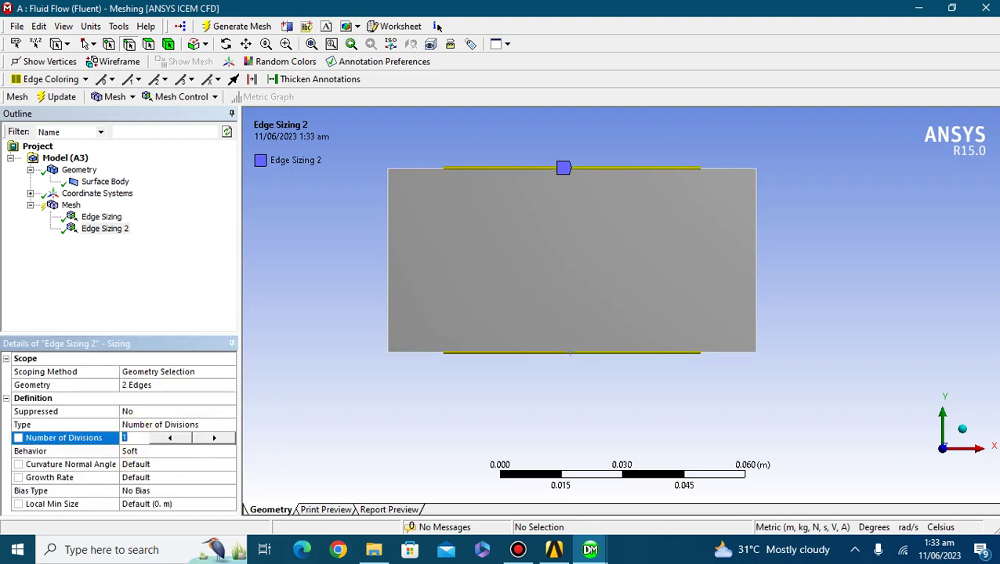
{"action": "type", "text": "90"}
{"action": "left_click", "coordinate": [138, 455]}
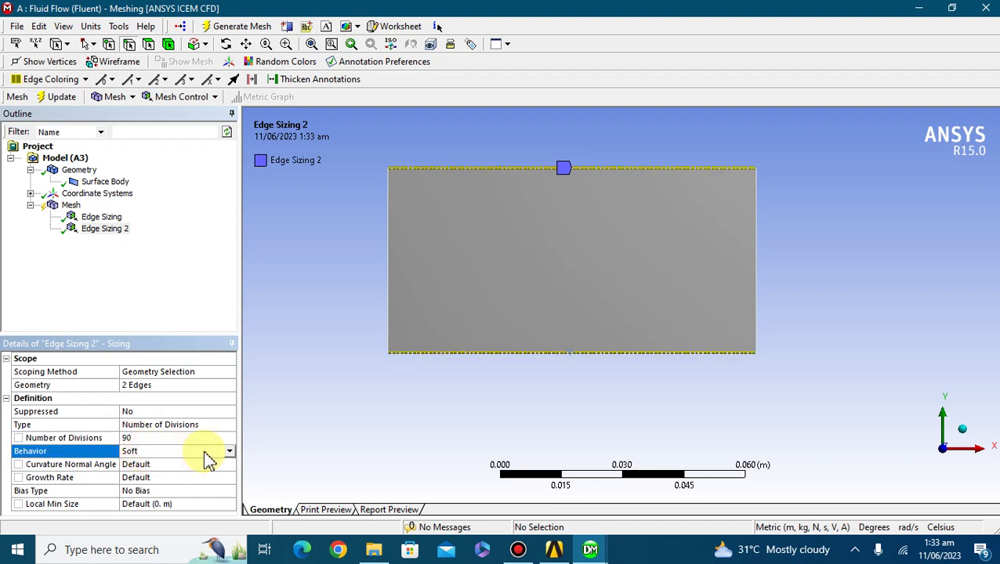
{"action": "left_click", "coordinate": [227, 453]}
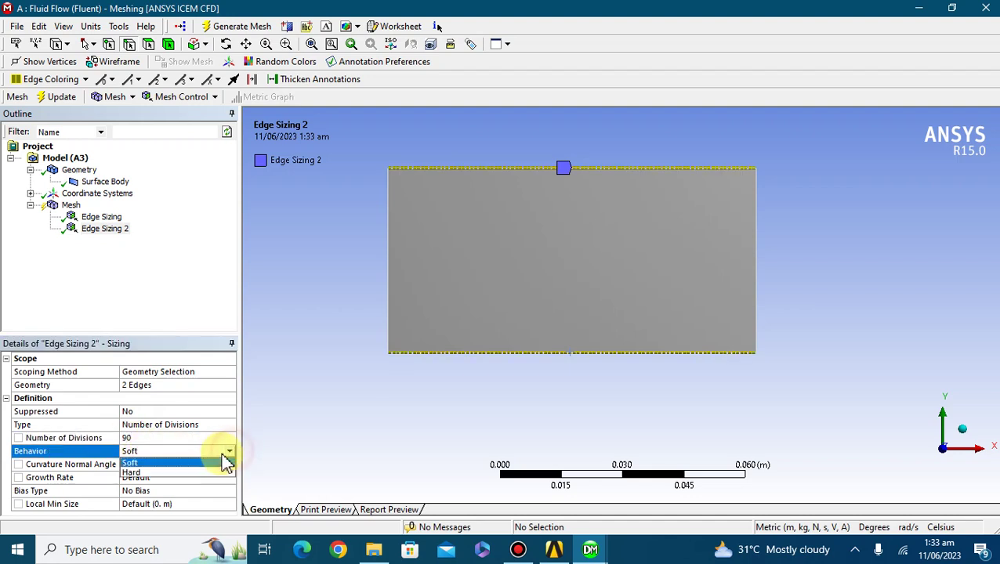
{"action": "left_click", "coordinate": [140, 473]}
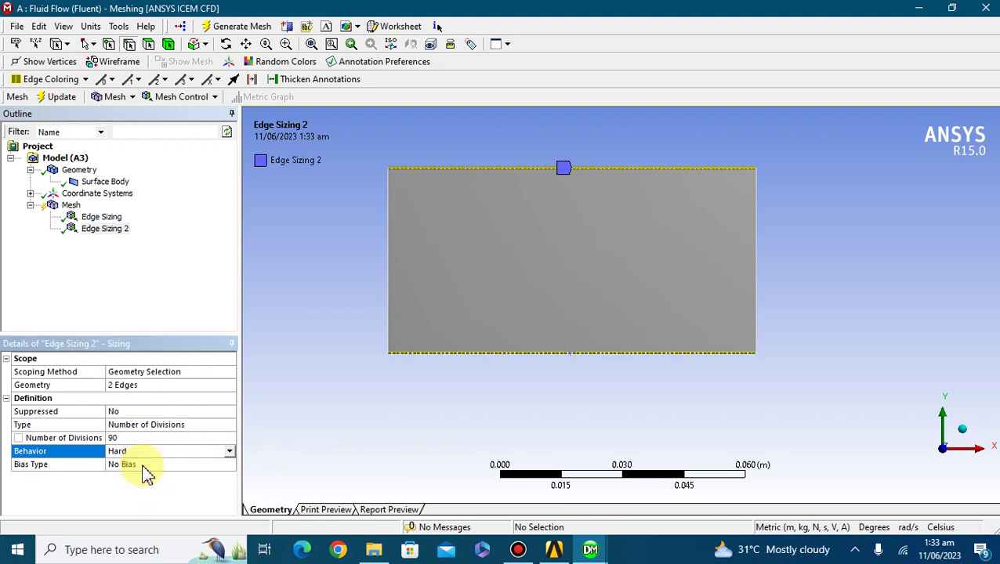
Step: Generate the mesh using both edge sizings and display the resulting quad-dominant mesh
{"action": "left_click", "coordinate": [239, 26]}
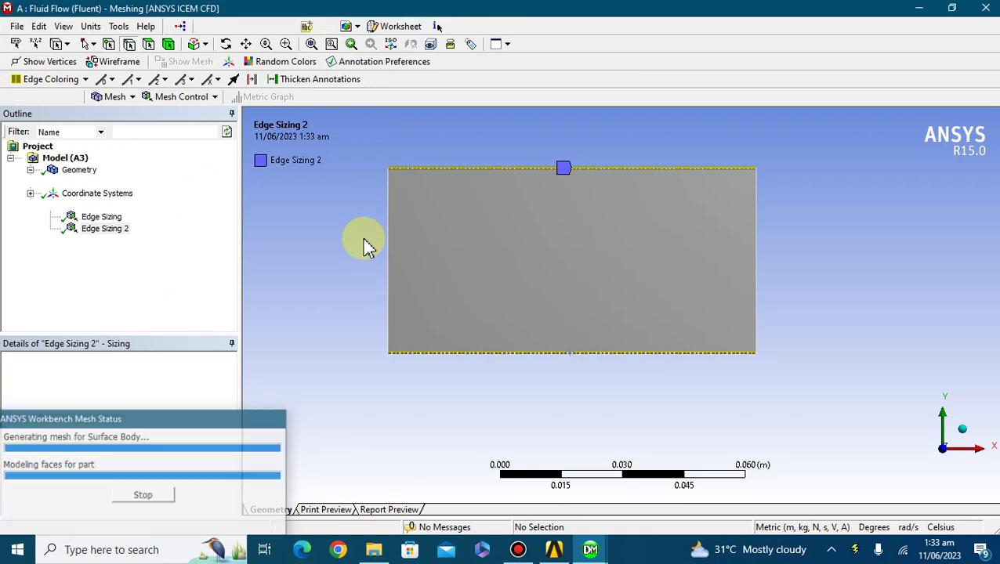
{"action": "left_click", "coordinate": [50, 206]}
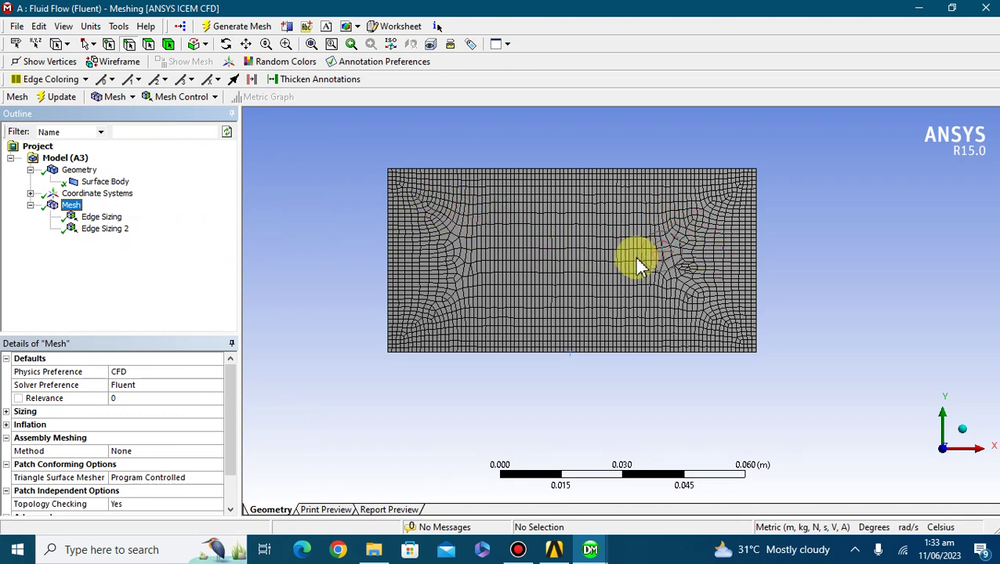
Step: Add a Mapped Face Meshing control on the rectangle's face and regenerate it as a structured quad grid
{"action": "right_click", "coordinate": [57, 210]}
{"action": "mouse_move", "coordinate": [125, 218]}
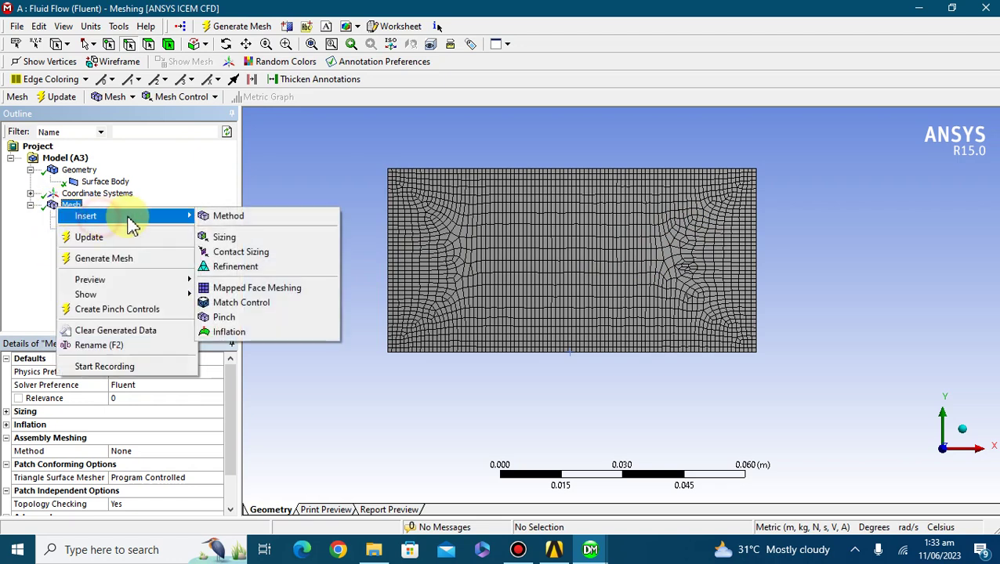
{"action": "left_click", "coordinate": [272, 290]}
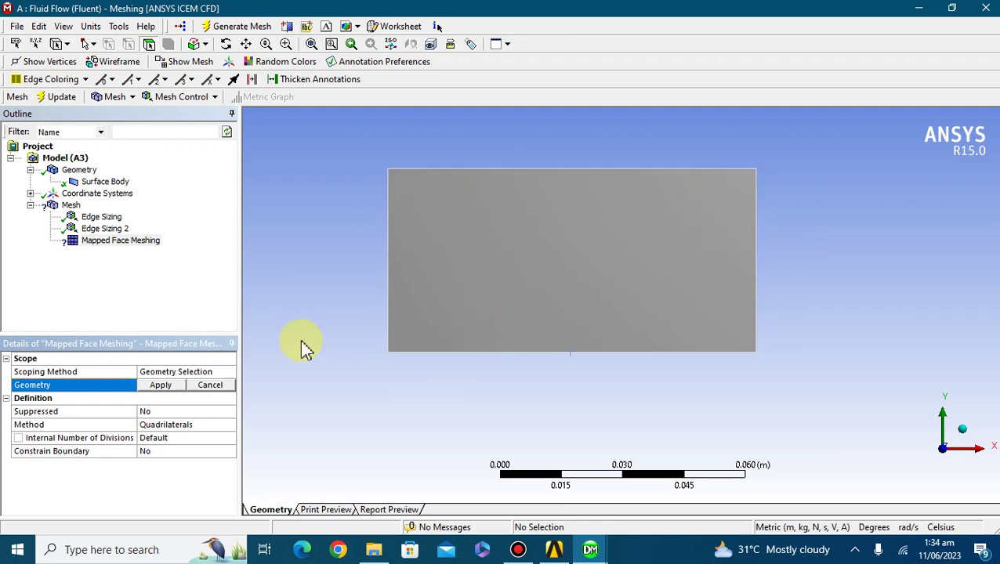
{"action": "left_click", "coordinate": [161, 387]}
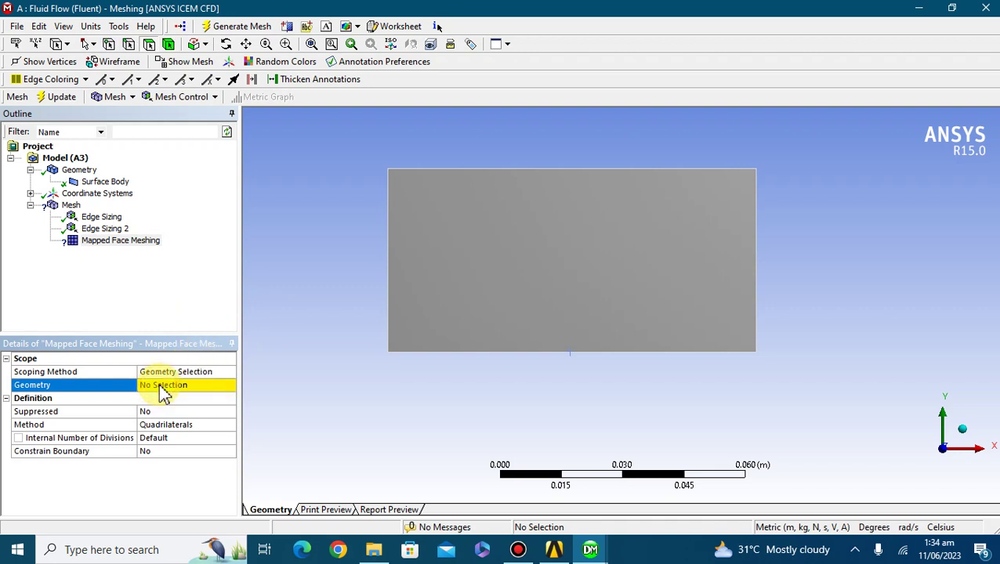
{"action": "left_click", "coordinate": [457, 243]}
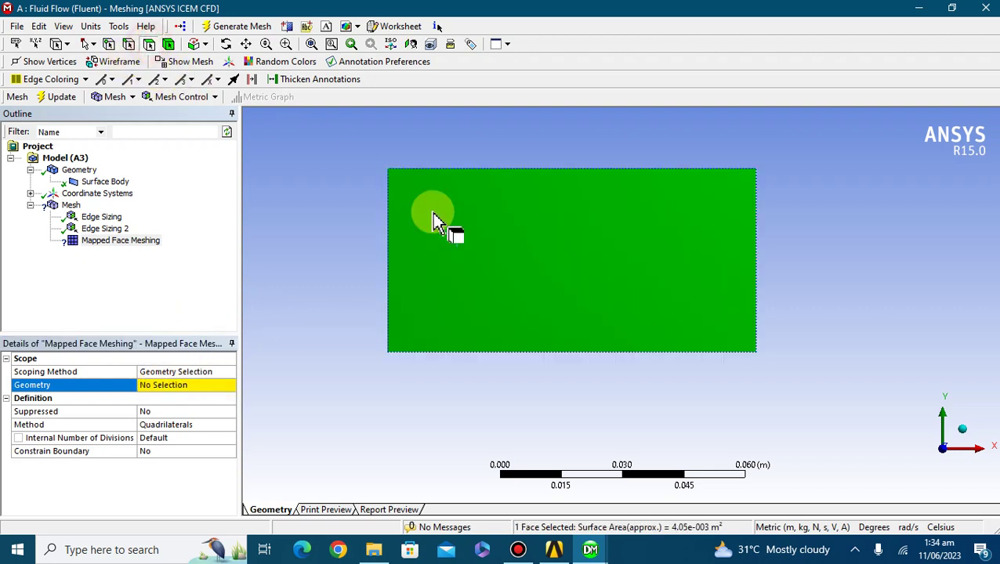
{"action": "left_click", "coordinate": [156, 389]}
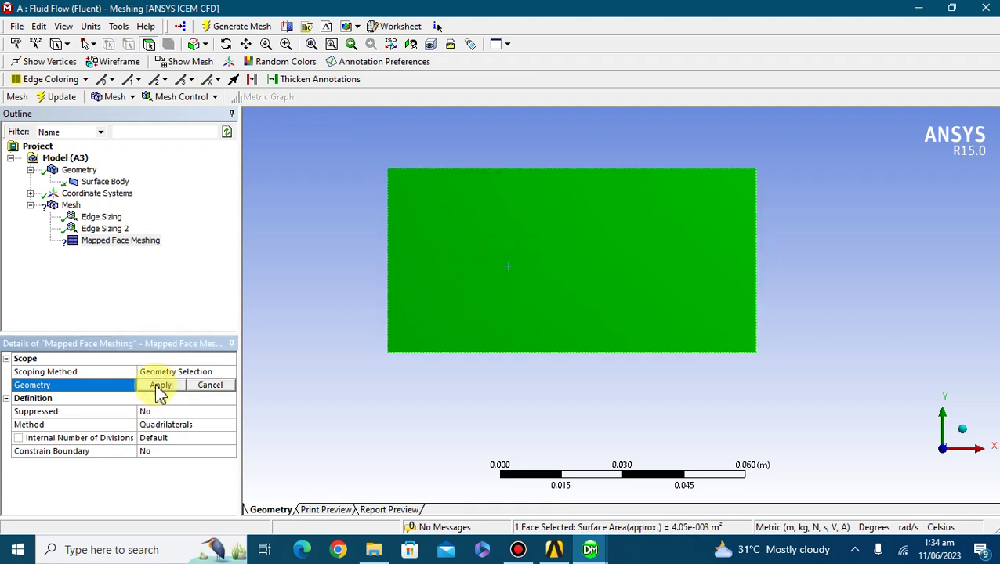
{"action": "left_click", "coordinate": [158, 390]}
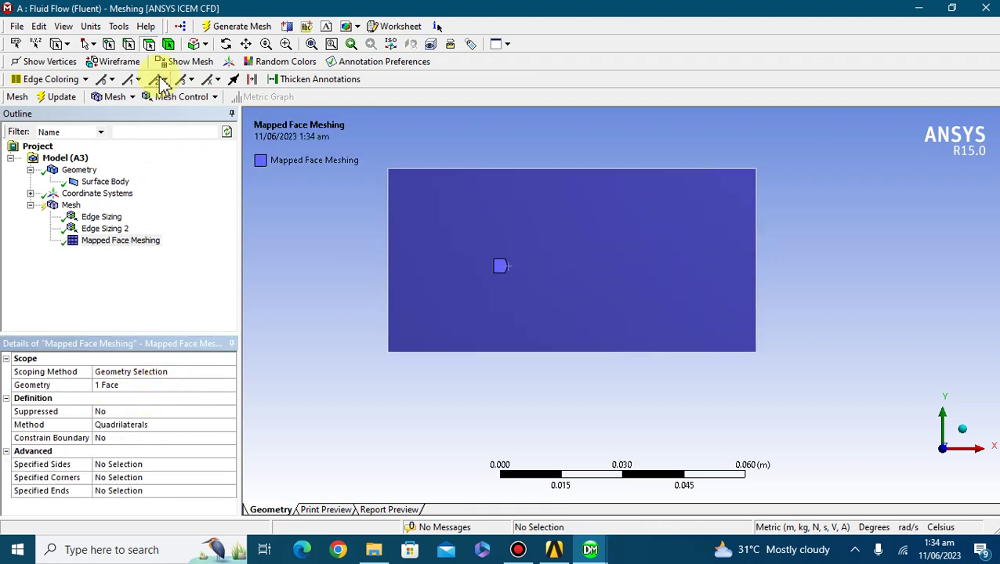
{"action": "left_click", "coordinate": [235, 26]}
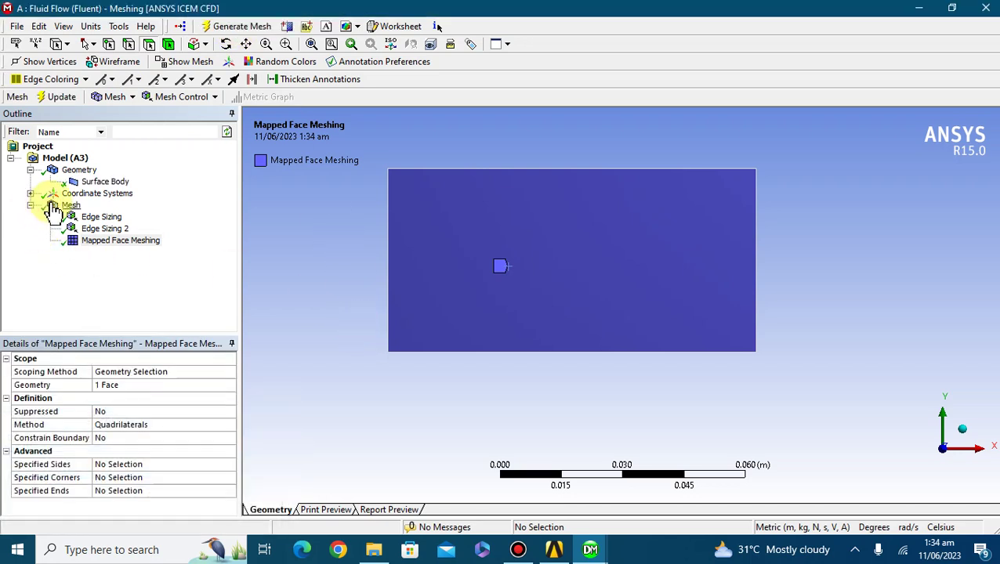
{"action": "left_click", "coordinate": [50, 206]}
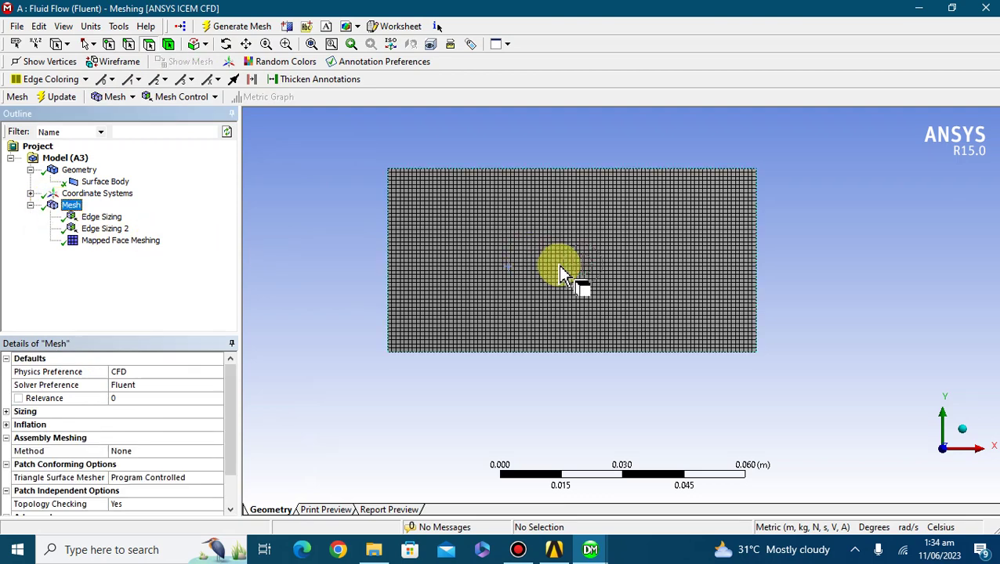
Step: Zoom and pan the viewport to inspect the uniform structured quad mesh
{"action": "scroll", "coordinate": [558, 267], "scroll_direction": "up", "scroll_amount": 2}
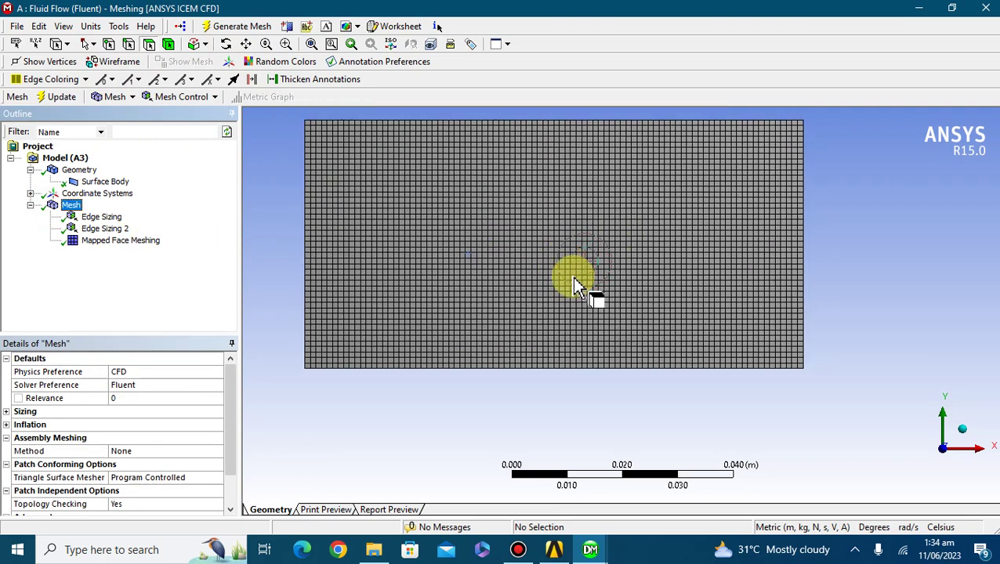
{"action": "scroll", "coordinate": [604, 329], "scroll_direction": "down", "scroll_amount": 1}
{"action": "scroll", "coordinate": [619, 361], "scroll_direction": "up", "scroll_amount": 2}
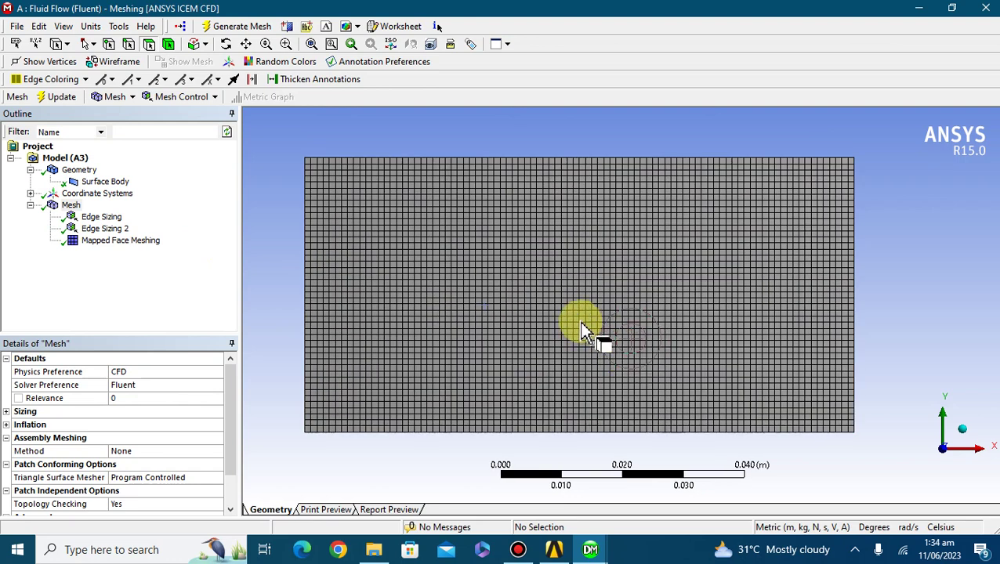
{"action": "mouse_move", "coordinate": [571, 294]}
{"action": "middle_mouse_down", "text": "ctrl"}
{"action": "mouse_move", "coordinate": [581, 276]}
{"action": "mouse_move", "coordinate": [581, 286]}
{"action": "middle_mouse_up", "text": "ctrl"}
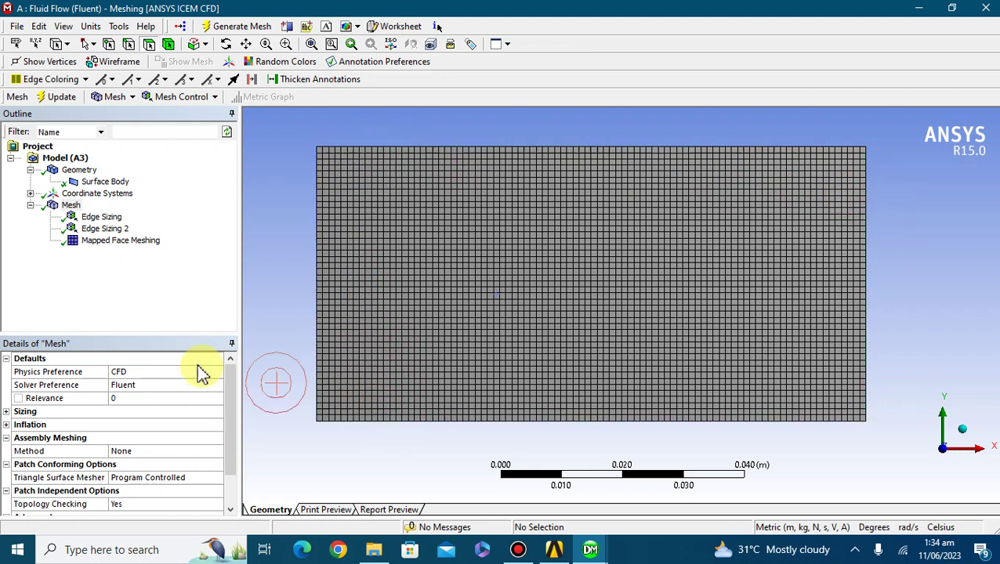
Step: Set the side edges' Edge Sizing to 20 divisions
{"action": "left_click", "coordinate": [102, 217]}
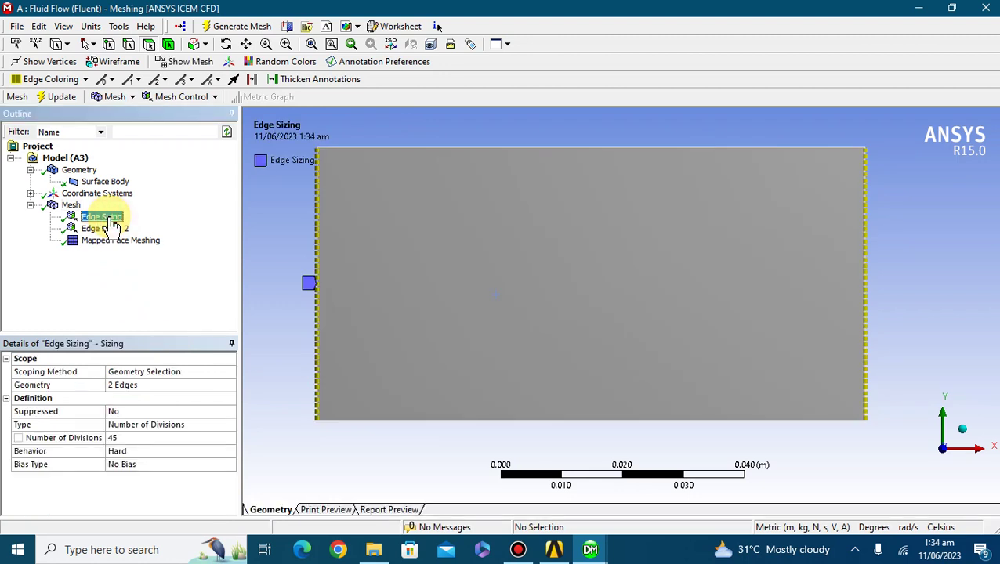
{"action": "left_click", "coordinate": [122, 437]}
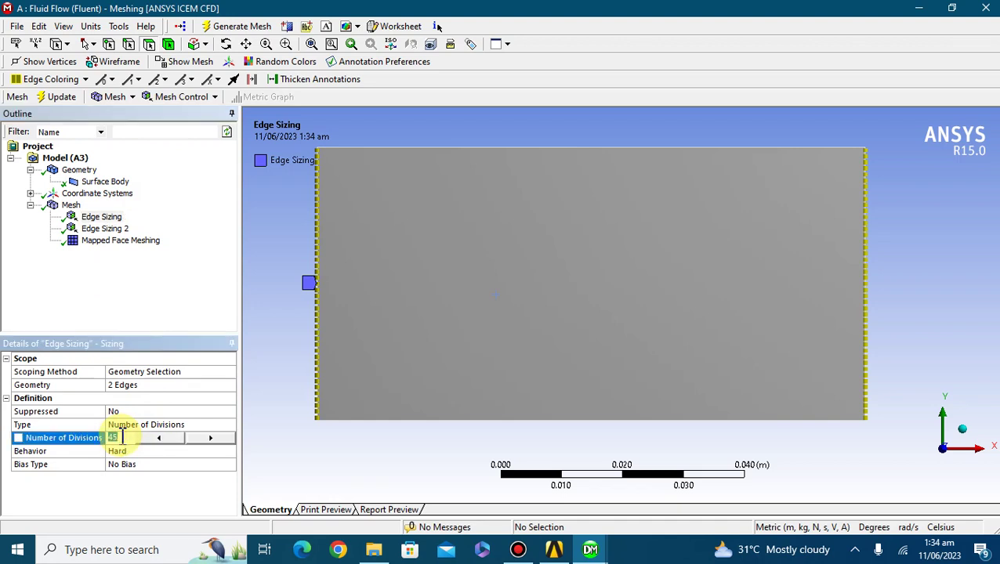
{"action": "type", "text": "20"}
{"action": "key", "text": "Return"}
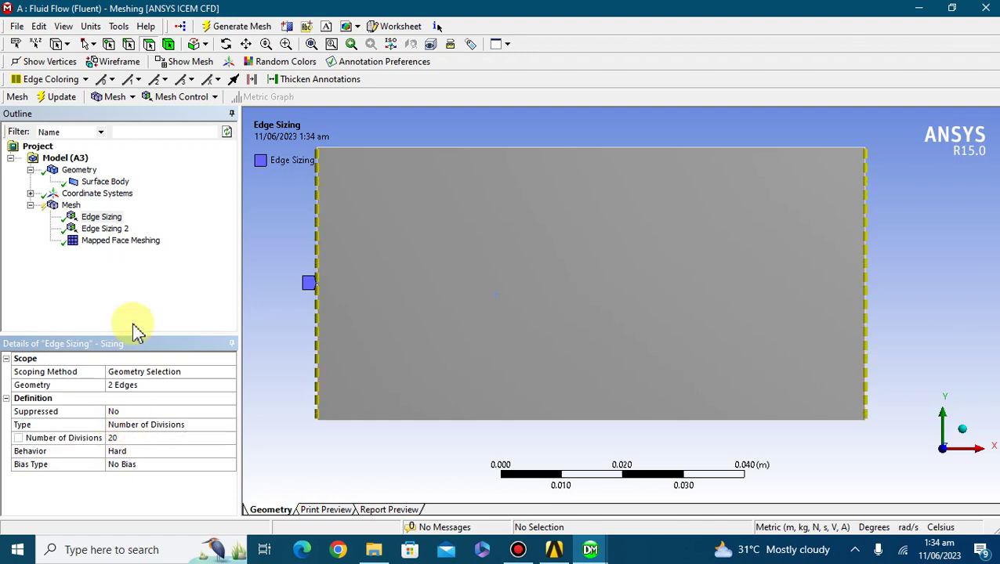
Step: Give the top and bottom edges 40 divisions in Edge Sizing 2 and regenerate the mesh
{"action": "left_click", "coordinate": [108, 230]}
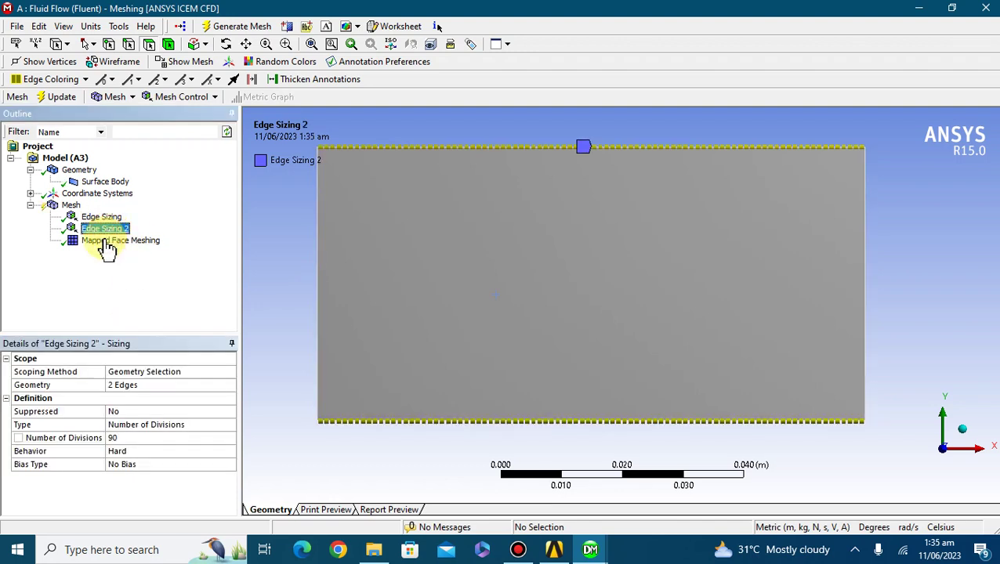
{"action": "left_click", "coordinate": [116, 438]}
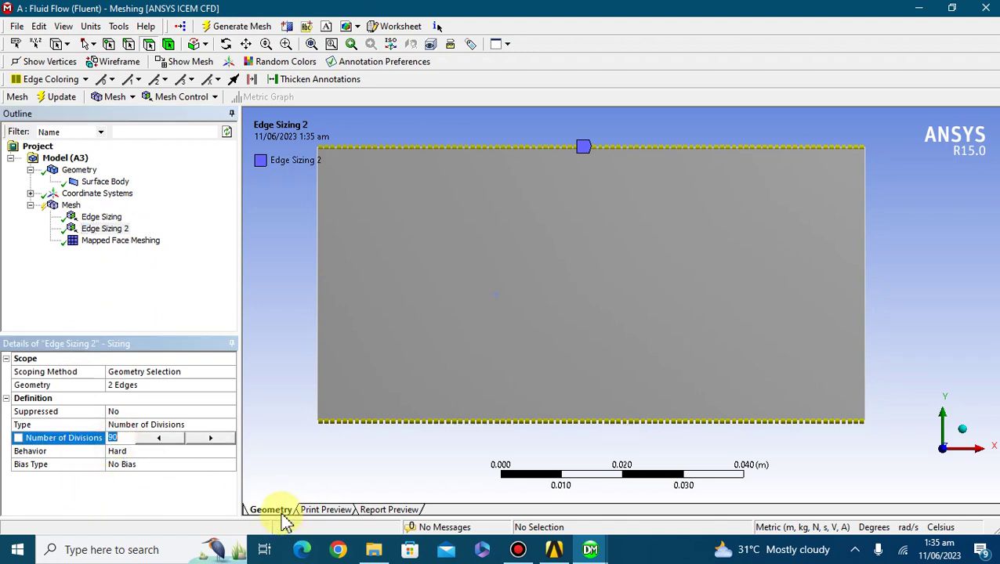
{"action": "type", "text": "40"}
{"action": "key", "text": "Return"}
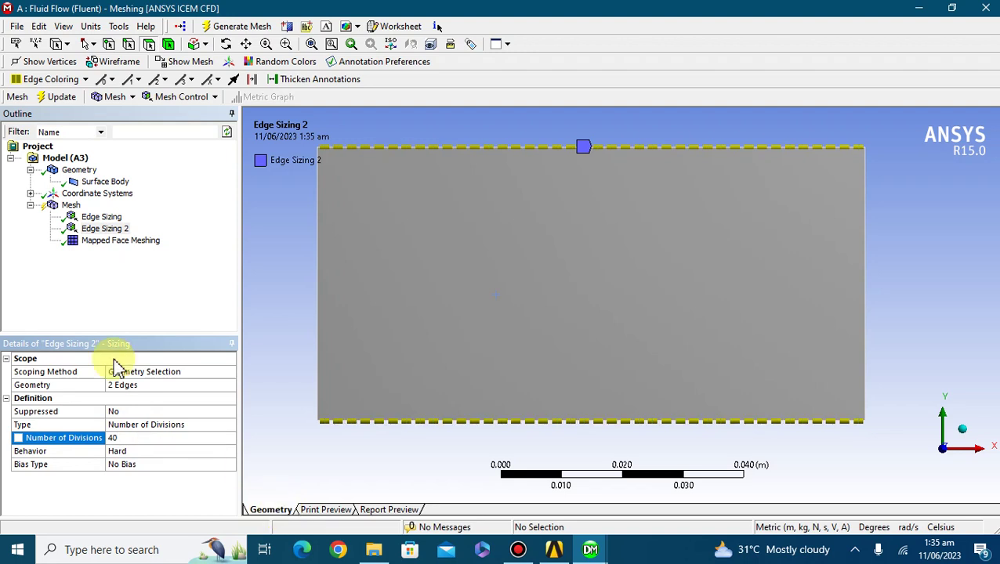
{"action": "left_click", "coordinate": [235, 26]}
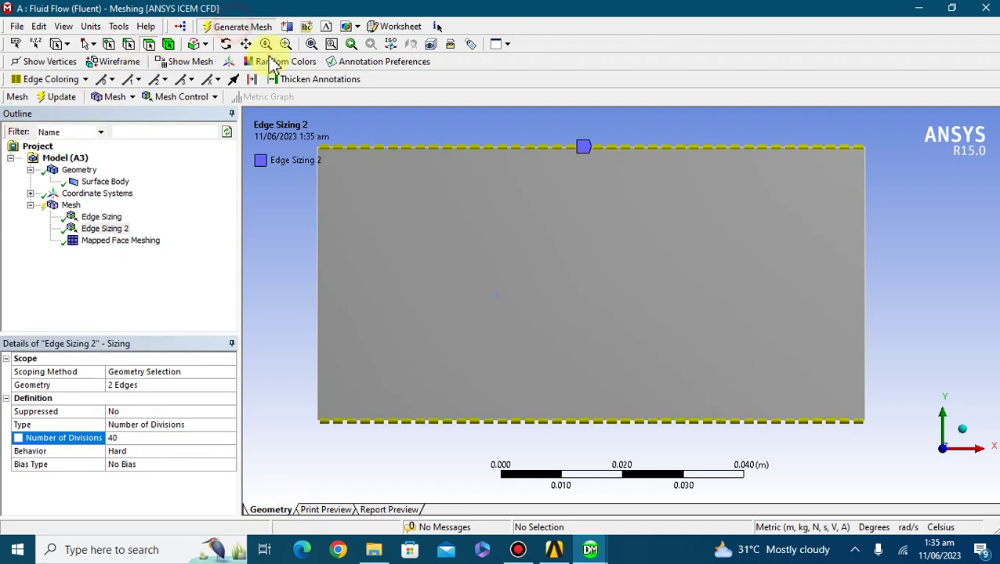
{"action": "left_click", "coordinate": [50, 206]}
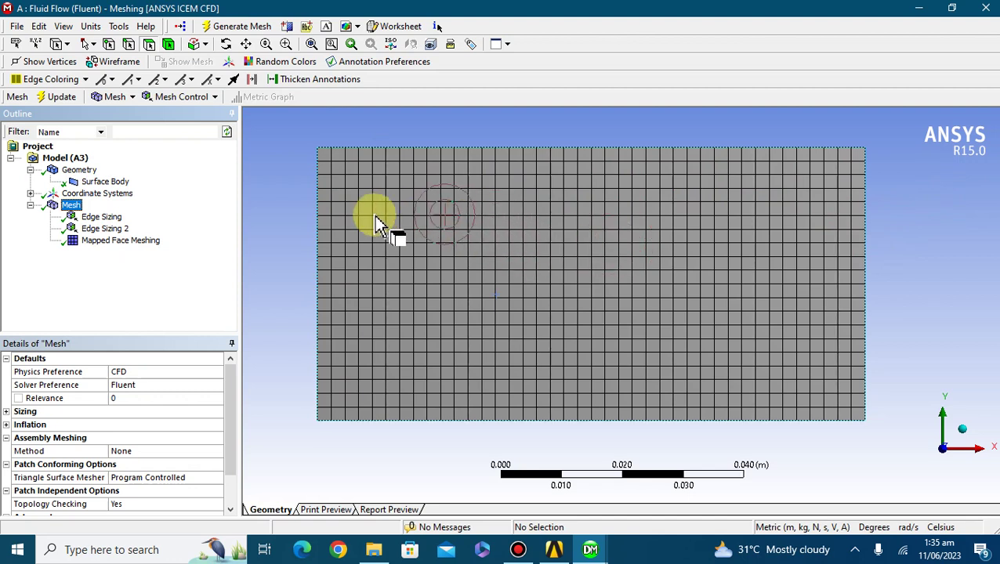
{"action": "left_click", "coordinate": [103, 219]}
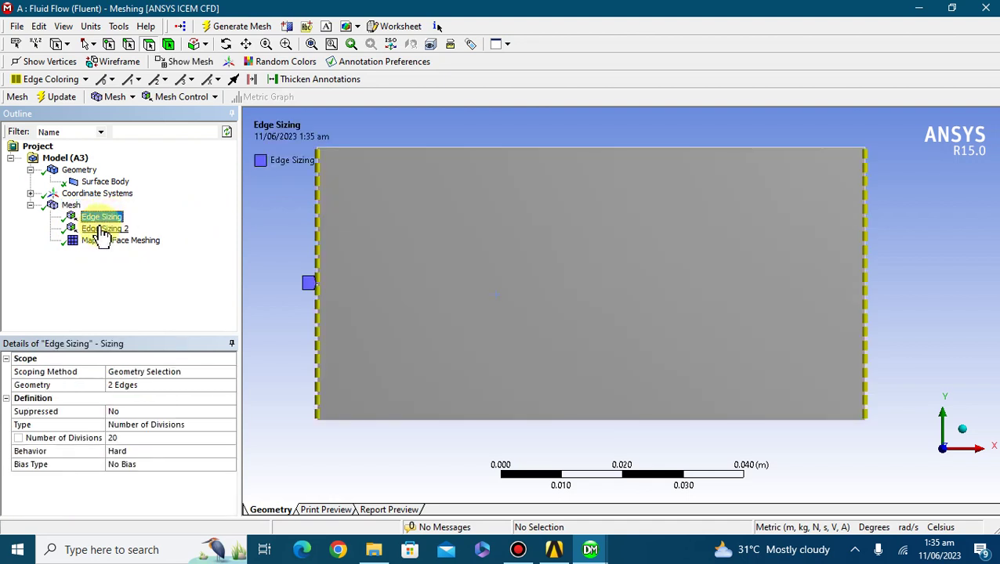
{"action": "left_click", "coordinate": [116, 230]}
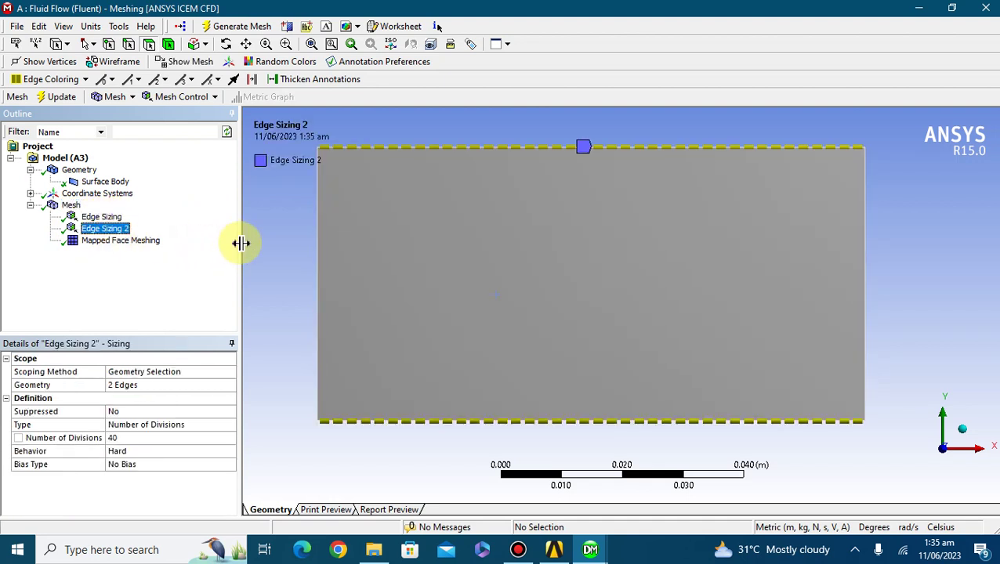
{"action": "left_click", "coordinate": [68, 206]}
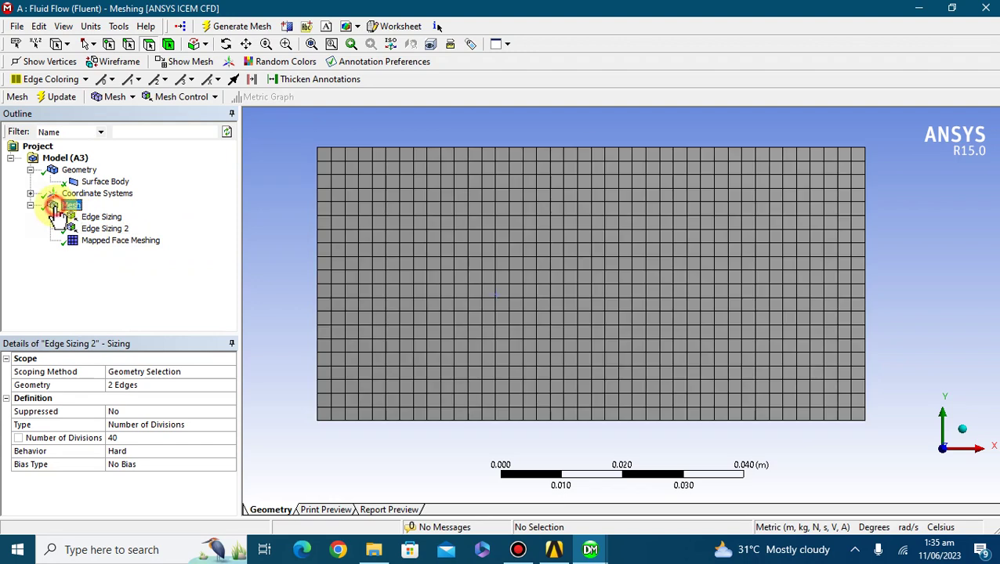
{"action": "left_click", "coordinate": [302, 235]}
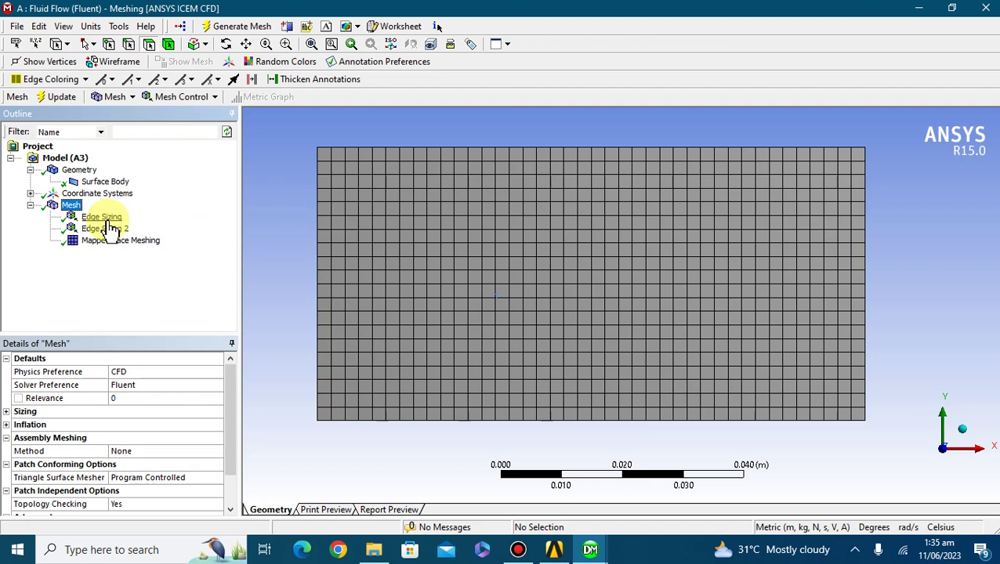
{"action": "left_click", "coordinate": [273, 240]}
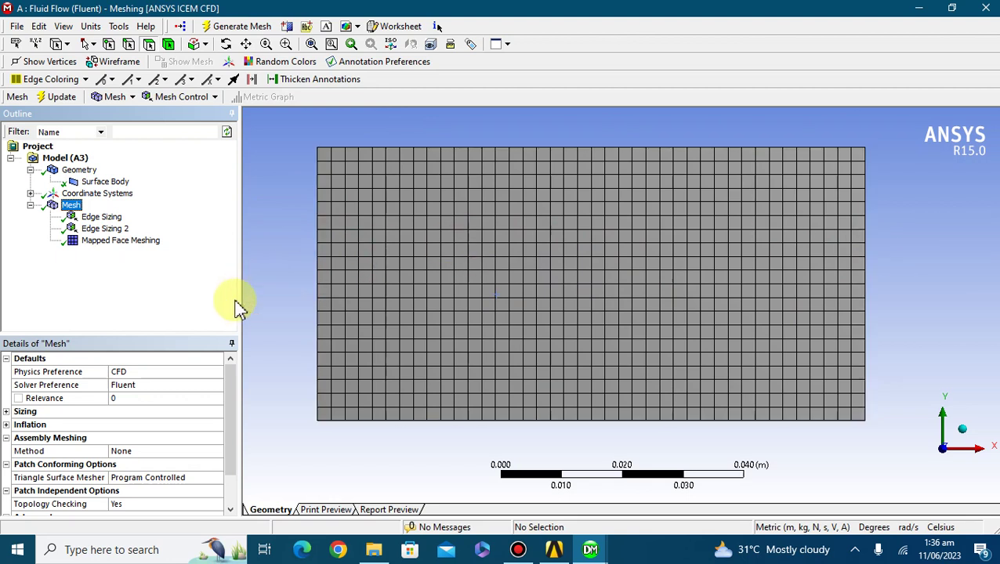
{"action": "right_click", "coordinate": [57, 209]}
Step: Create a named selection 'inlet' on the rectangle's left edge and display it
{"action": "mouse_move", "coordinate": [110, 218]}
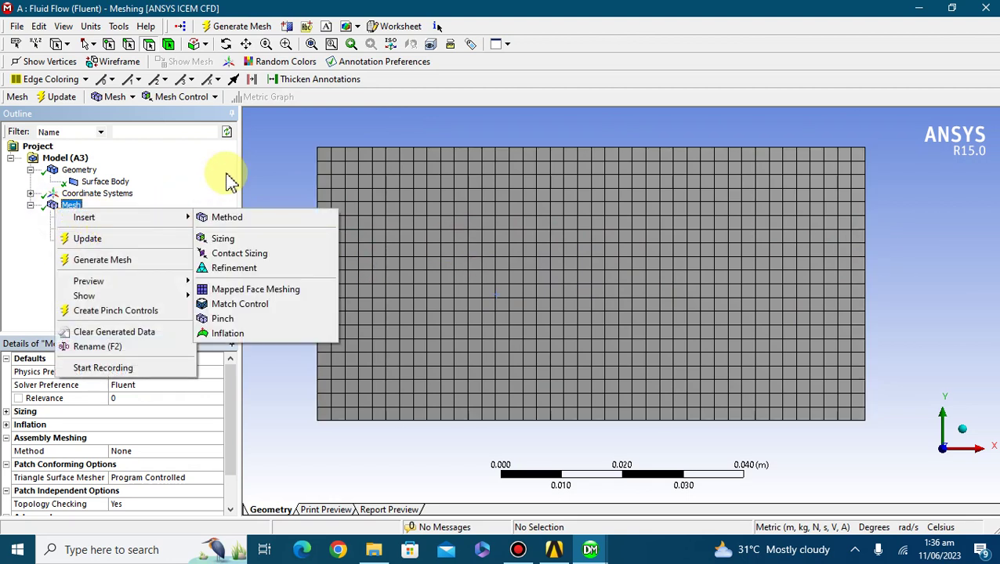
{"action": "left_click", "coordinate": [274, 169]}
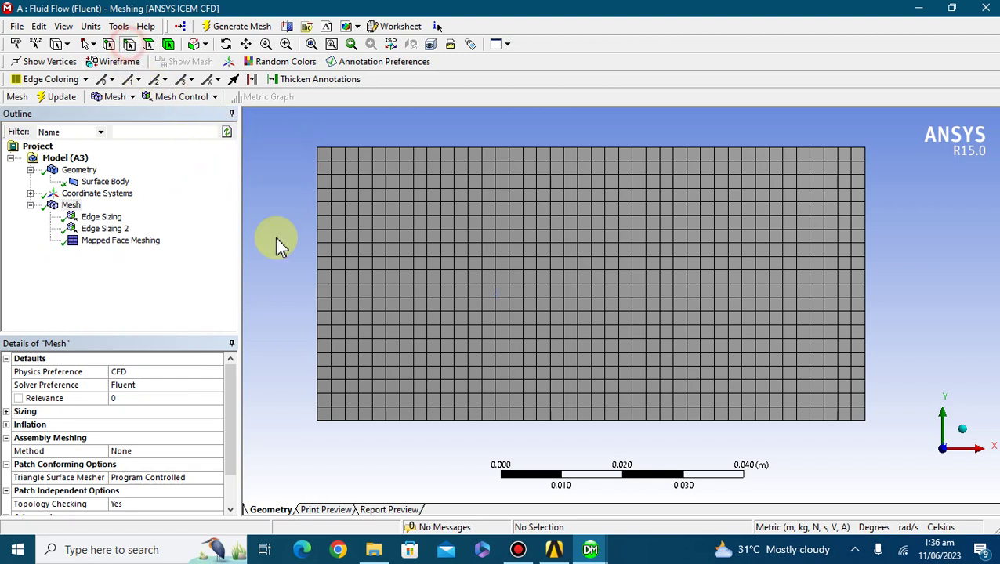
{"action": "left_click", "coordinate": [316, 276]}
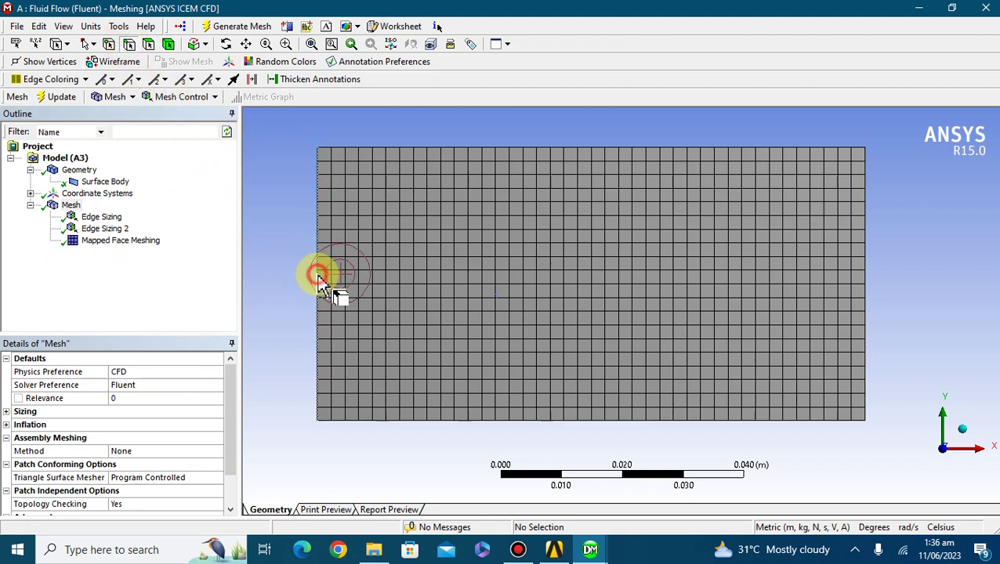
{"action": "right_click", "coordinate": [270, 236]}
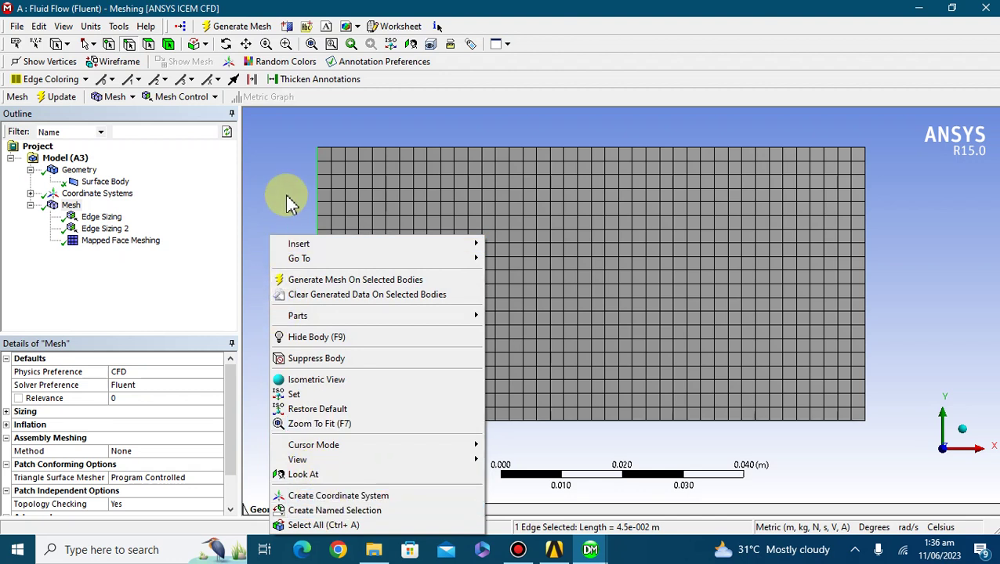
{"action": "left_click", "coordinate": [301, 510]}
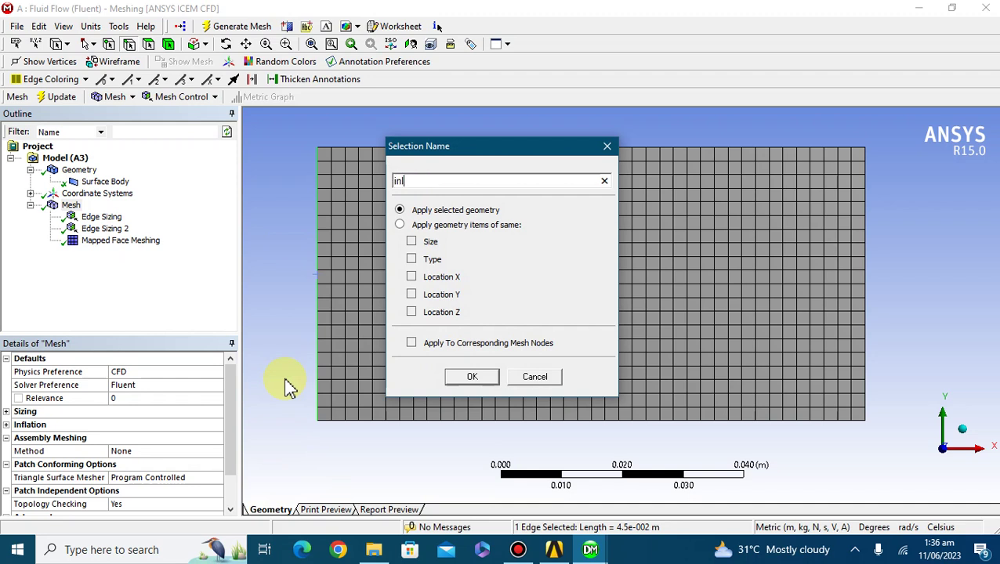
{"action": "key", "text": "Return"}
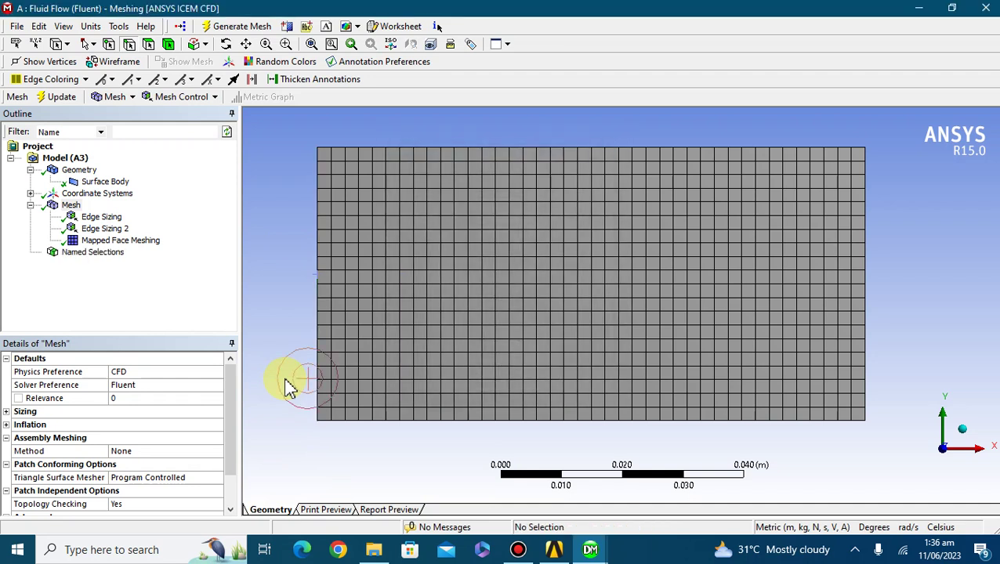
{"action": "left_click", "coordinate": [890, 403]}
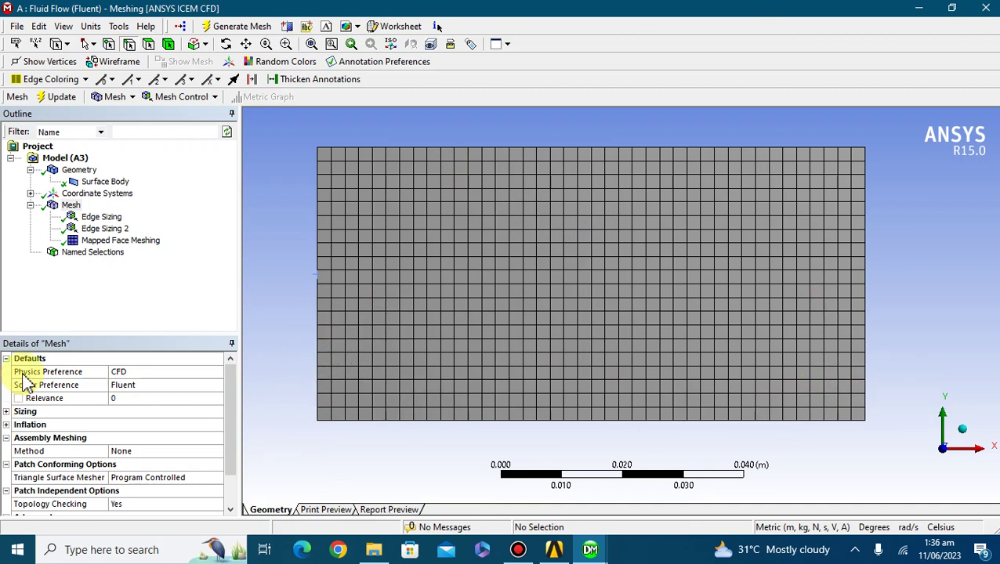
{"action": "left_click", "coordinate": [30, 252]}
{"action": "left_click", "coordinate": [81, 269]}
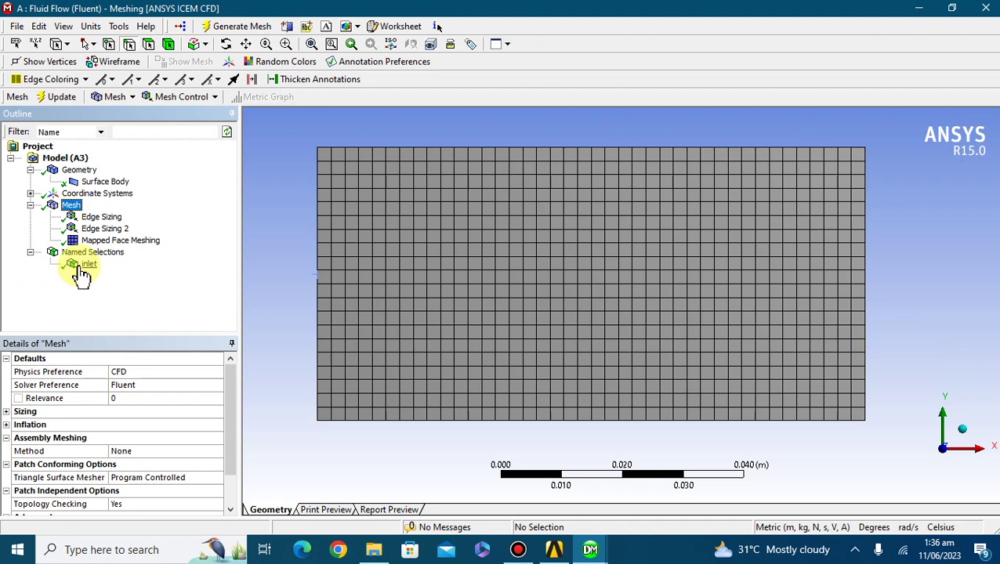
Step: Create a named selection 'outlet' on the rectangle's right edge
{"action": "left_click_drag", "start_coordinate": [272, 235], "coordinate": [882, 255]}
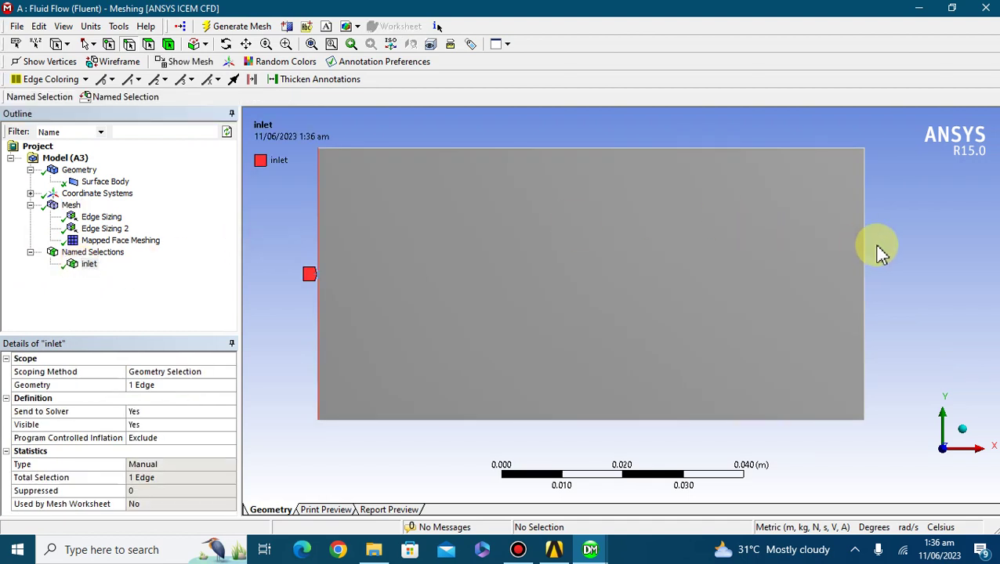
{"action": "left_click", "coordinate": [865, 244]}
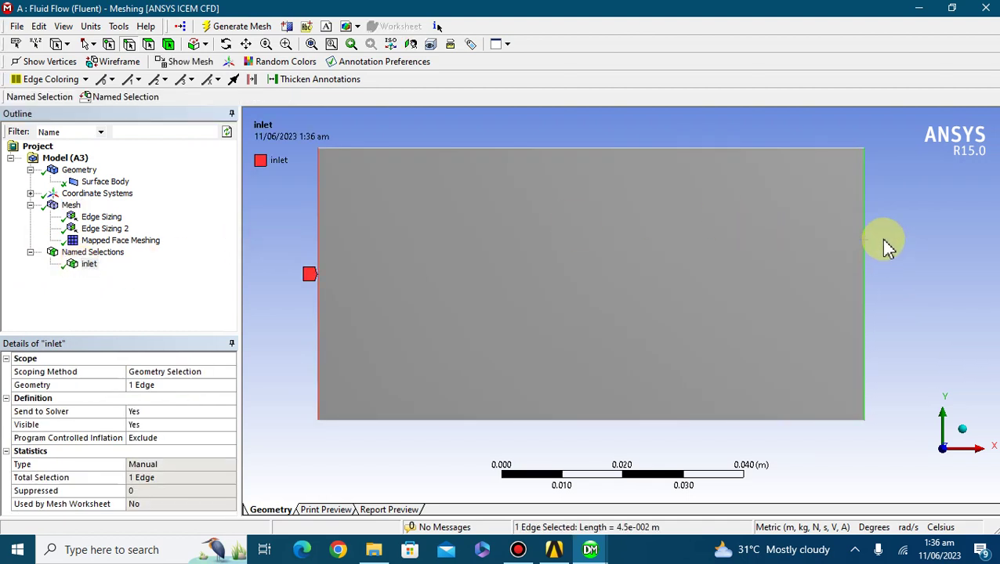
{"action": "right_click", "coordinate": [885, 247]}
{"action": "left_click", "coordinate": [870, 459]}
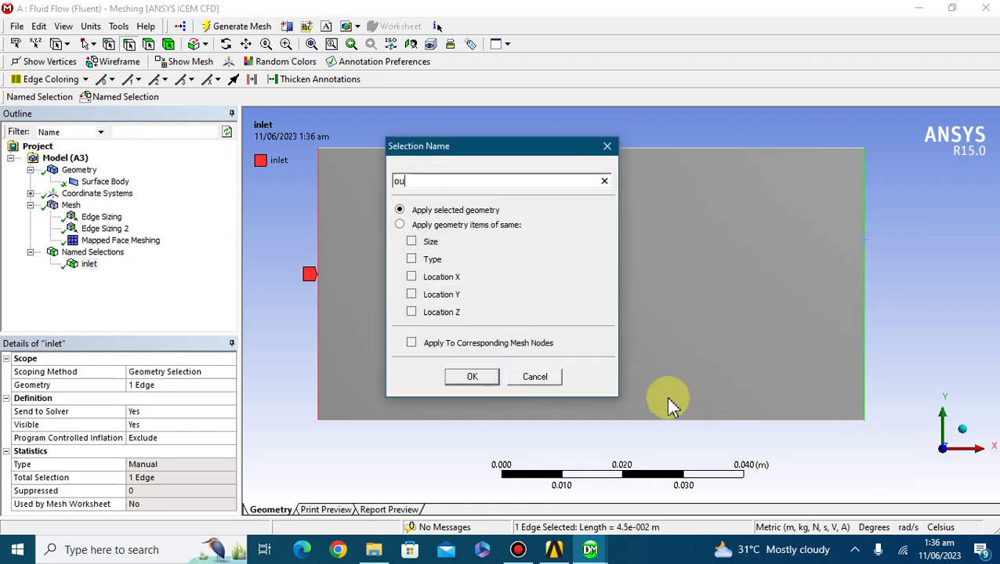
{"action": "type", "text": "outlet"}
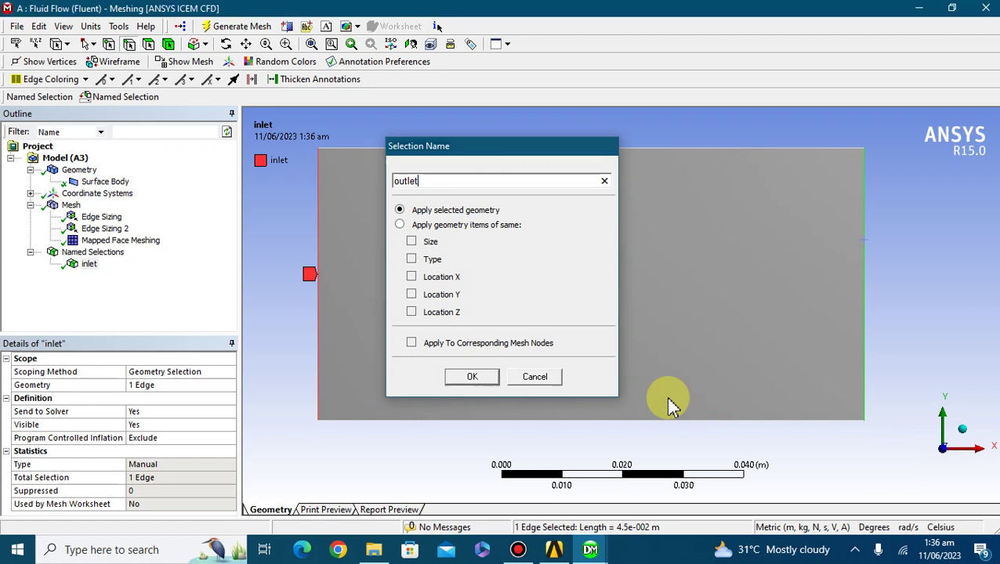
{"action": "key", "text": "Return"}
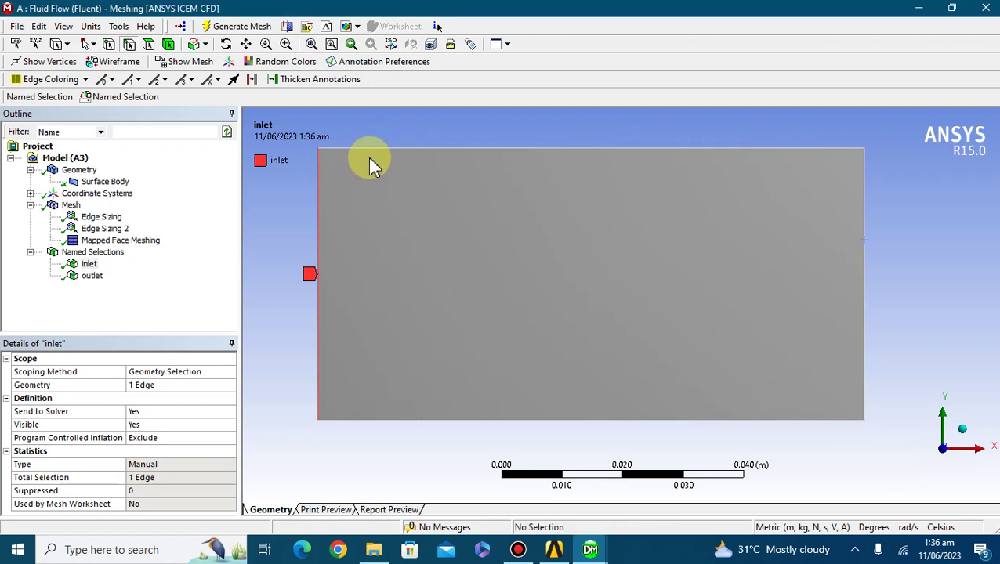
Step: Create a named selection 'symmetry' on the rectangle's bottom edge
{"action": "left_click", "coordinate": [403, 419]}
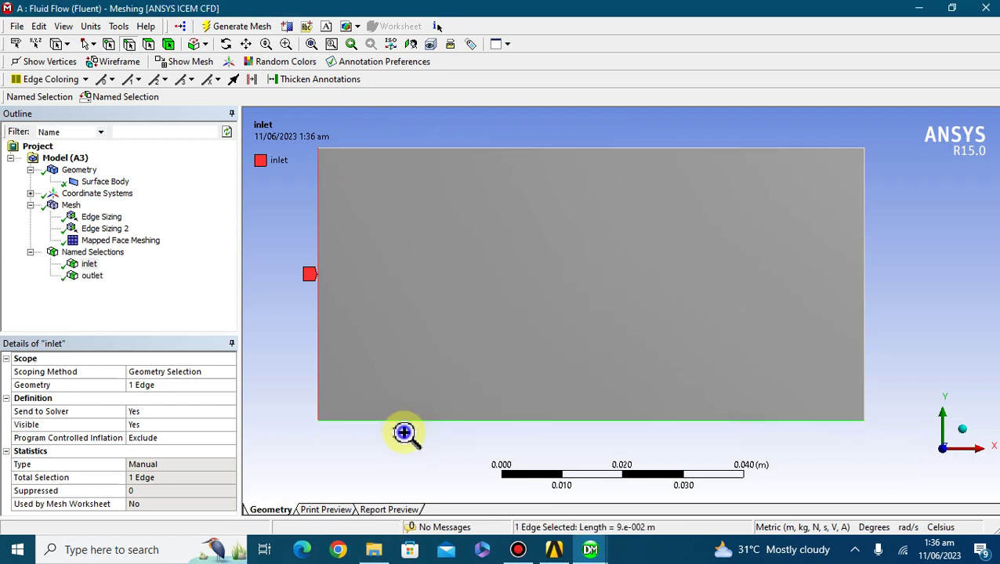
{"action": "right_click", "coordinate": [405, 430]}
{"action": "left_click", "coordinate": [444, 410]}
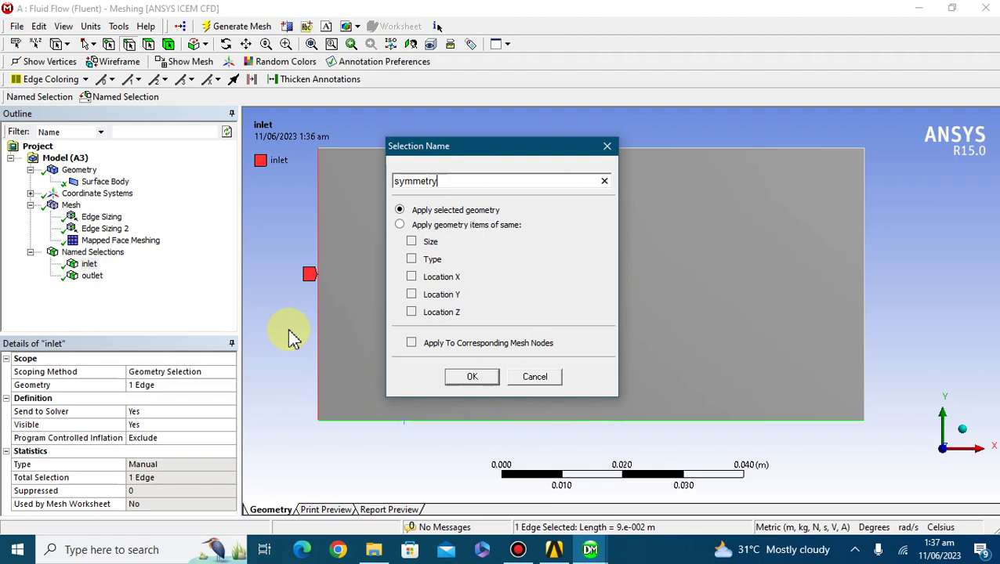
{"action": "key", "text": "Return"}
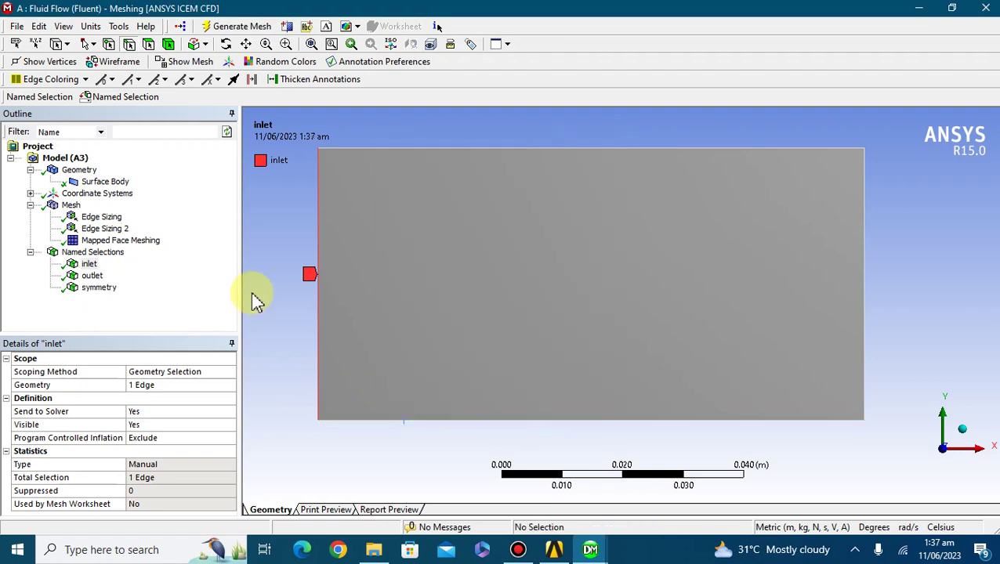
Step: Create a named selection 'wall' on the top edge and return to the mesh view
{"action": "left_click_drag", "start_coordinate": [52, 257], "coordinate": [321, 157]}
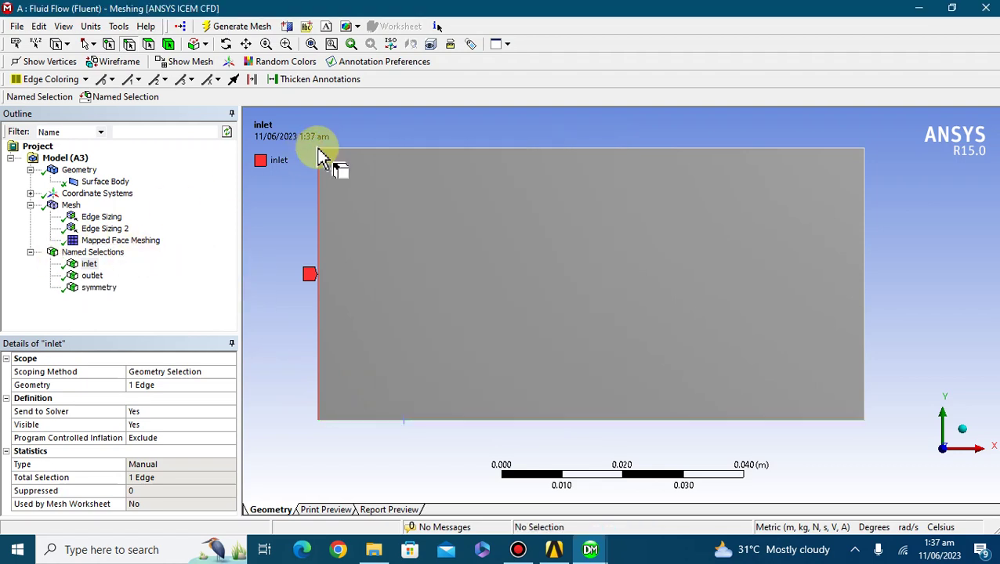
{"action": "left_click", "coordinate": [363, 152]}
{"action": "right_click", "coordinate": [474, 127]}
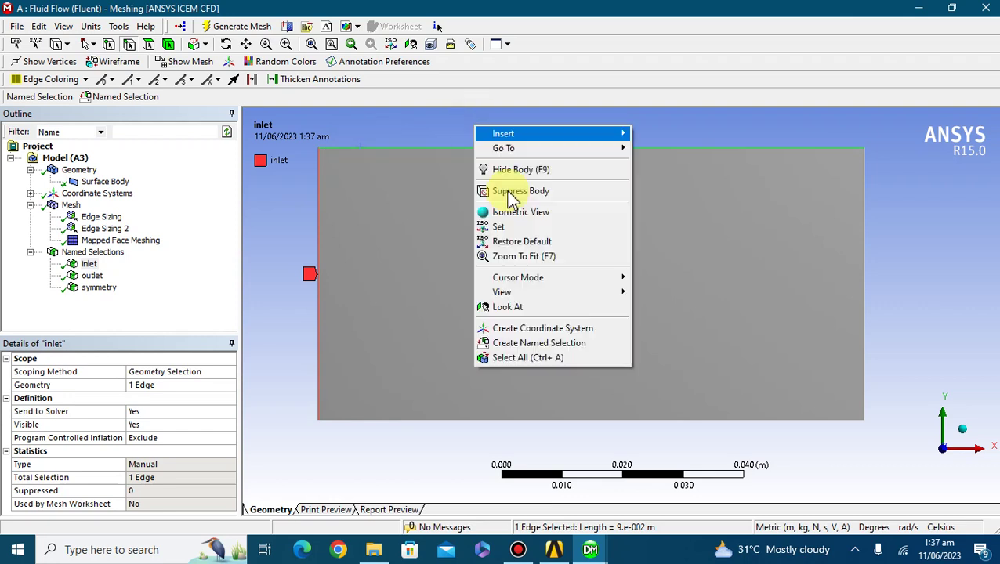
{"action": "left_click", "coordinate": [541, 343]}
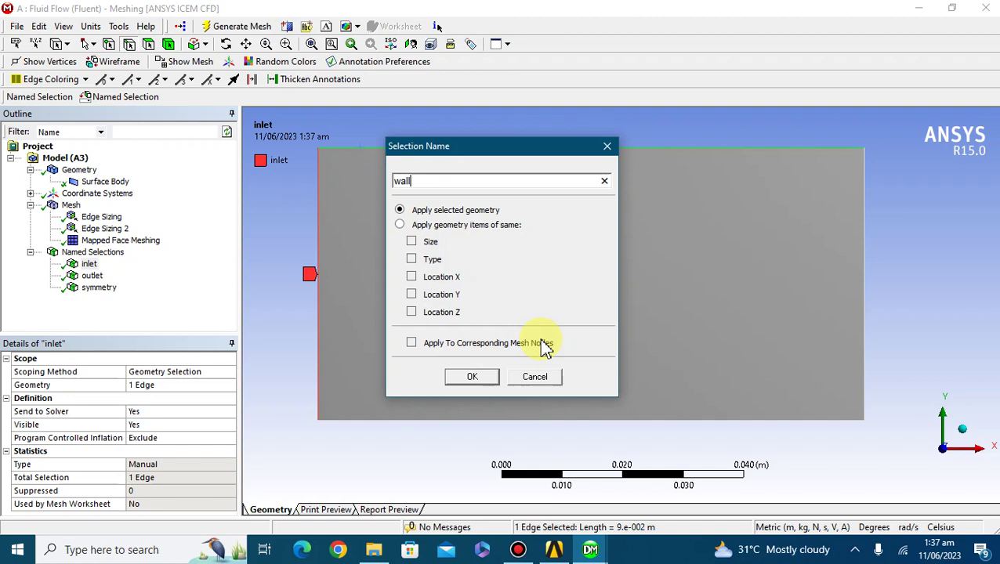
{"action": "type", "text": "wall"}
{"action": "key", "text": "Return"}
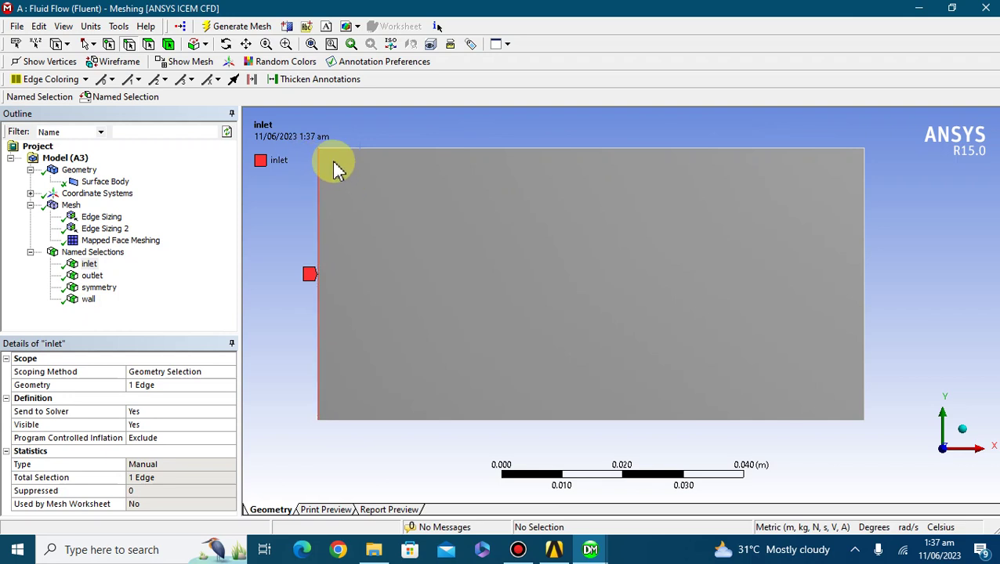
{"action": "left_click", "coordinate": [50, 207]}
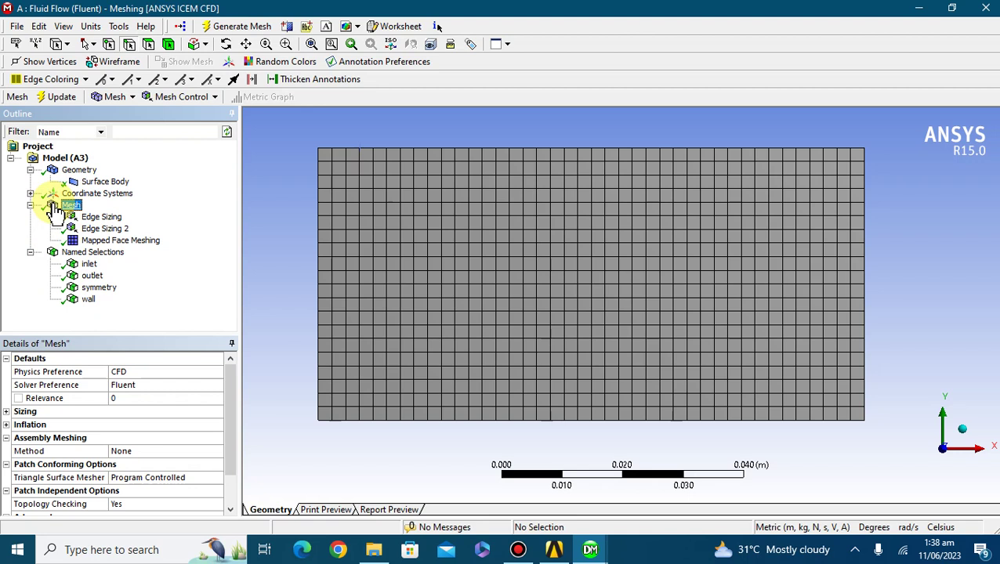
Step: Show the side-edge Edge Sizing details: 20 divisions, Hard behavior, no bias
{"action": "left_click", "coordinate": [98, 218]}
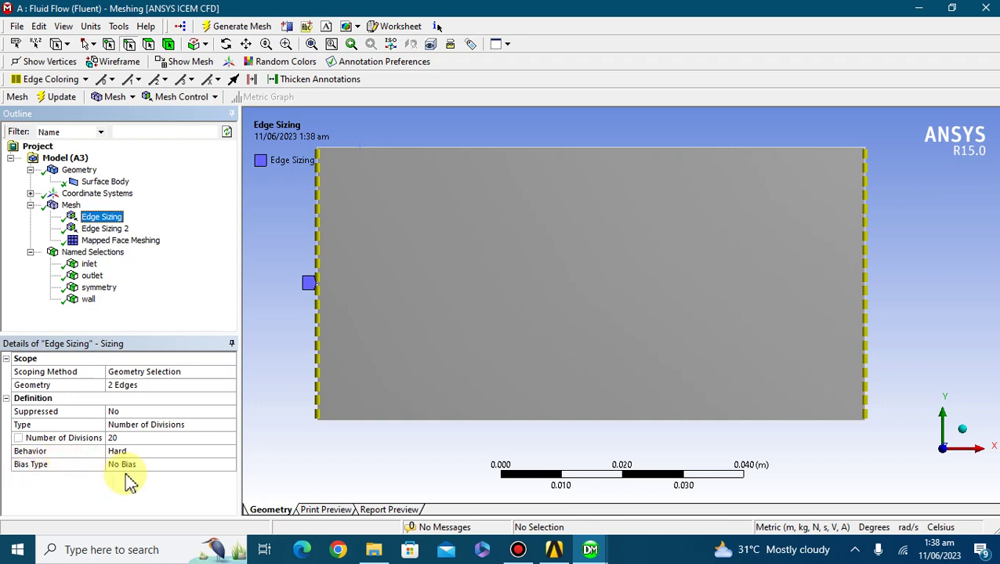
Step: Give the side-edge sizing a graded one-way bias with a bias factor of 4
{"action": "left_click", "coordinate": [180, 466]}
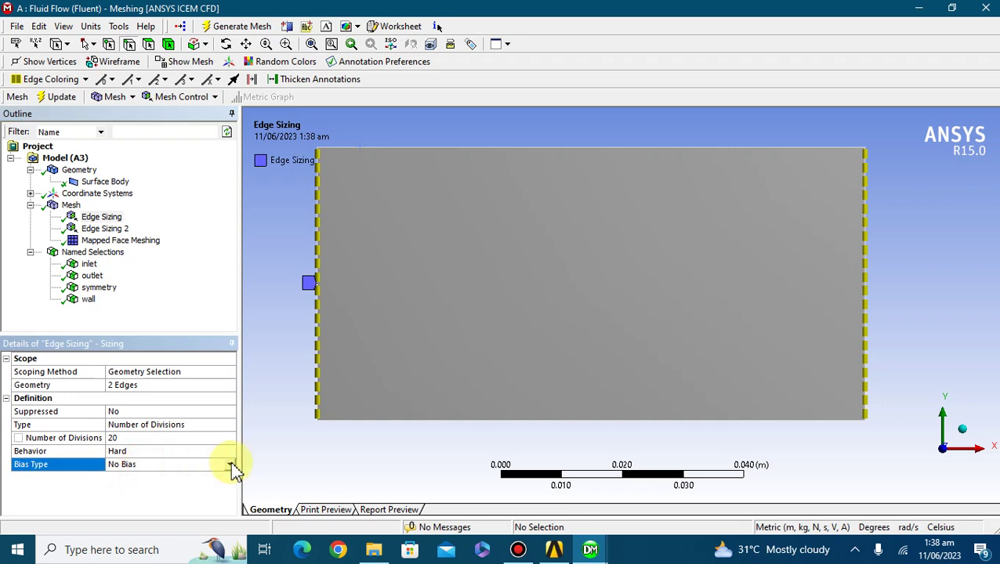
{"action": "left_click", "coordinate": [232, 466]}
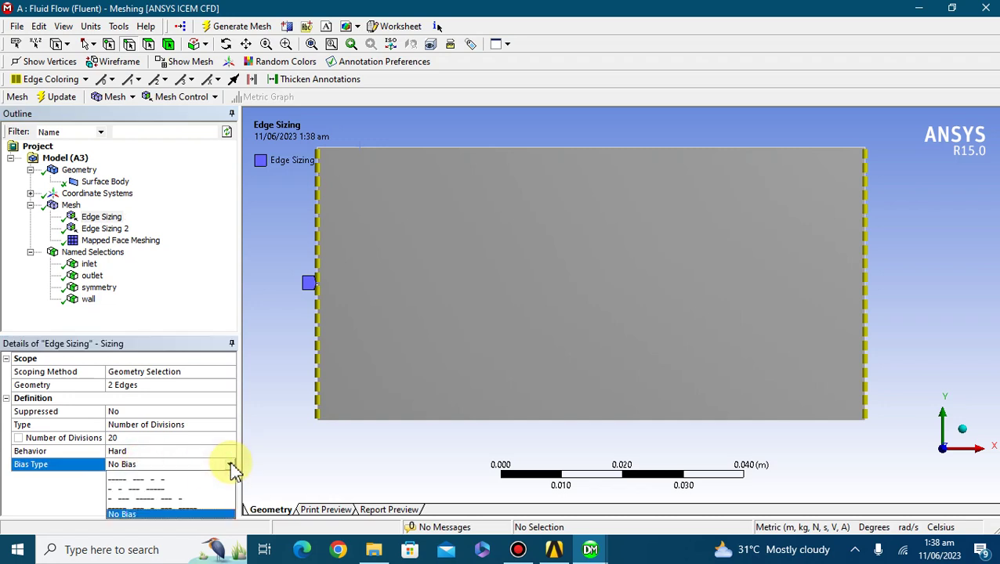
{"action": "left_click", "coordinate": [162, 486]}
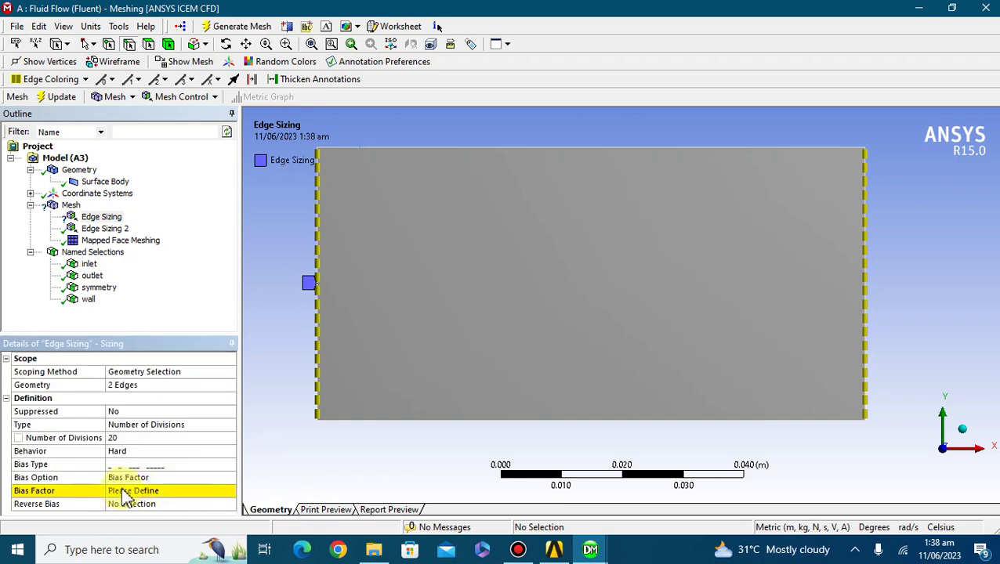
{"action": "left_click", "coordinate": [123, 490]}
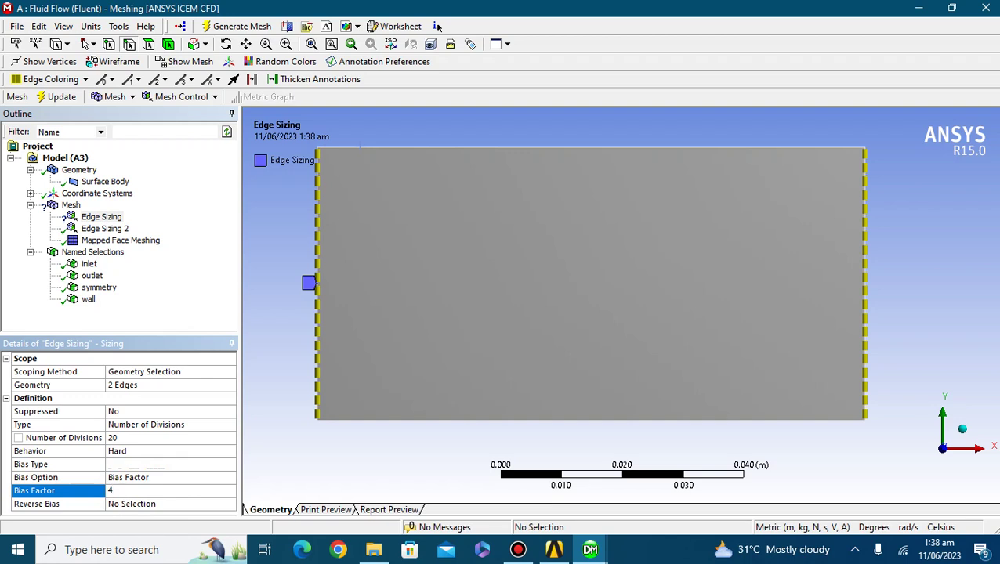
{"action": "type", "text": "4"}
{"action": "left_click", "coordinate": [340, 150]}
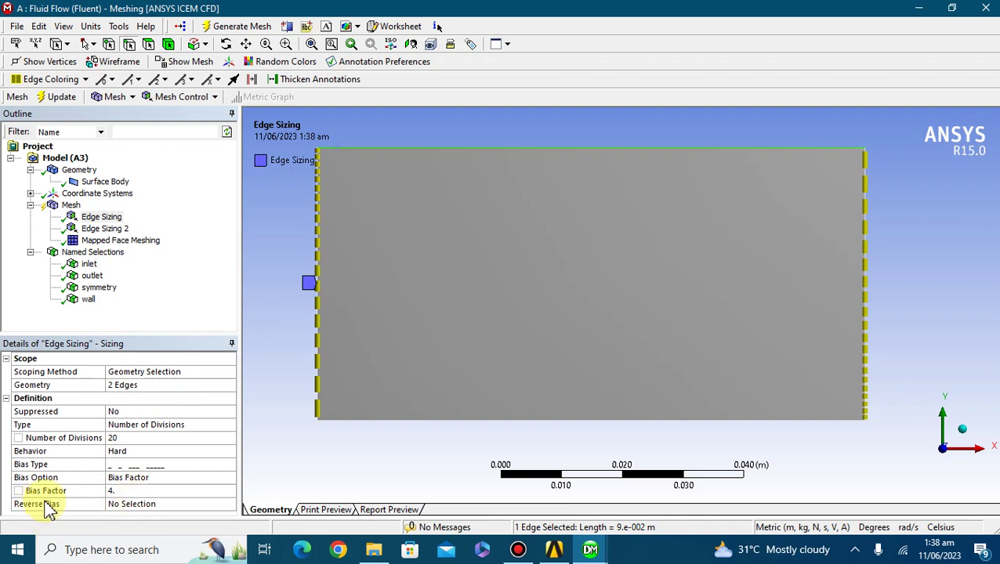
Step: Reverse the bias on the right side edge and regenerate the mesh
{"action": "left_click", "coordinate": [146, 505]}
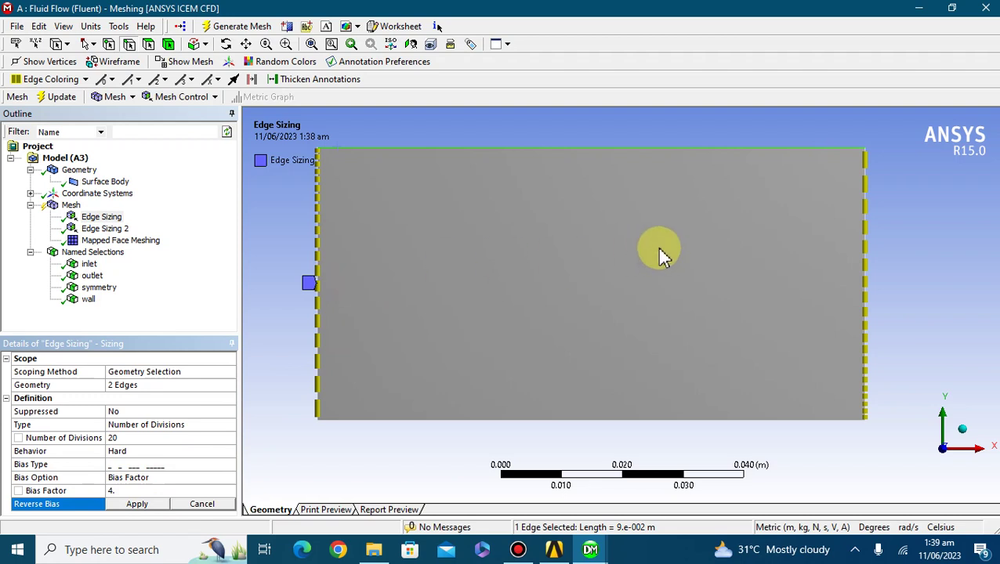
{"action": "left_click", "coordinate": [866, 249]}
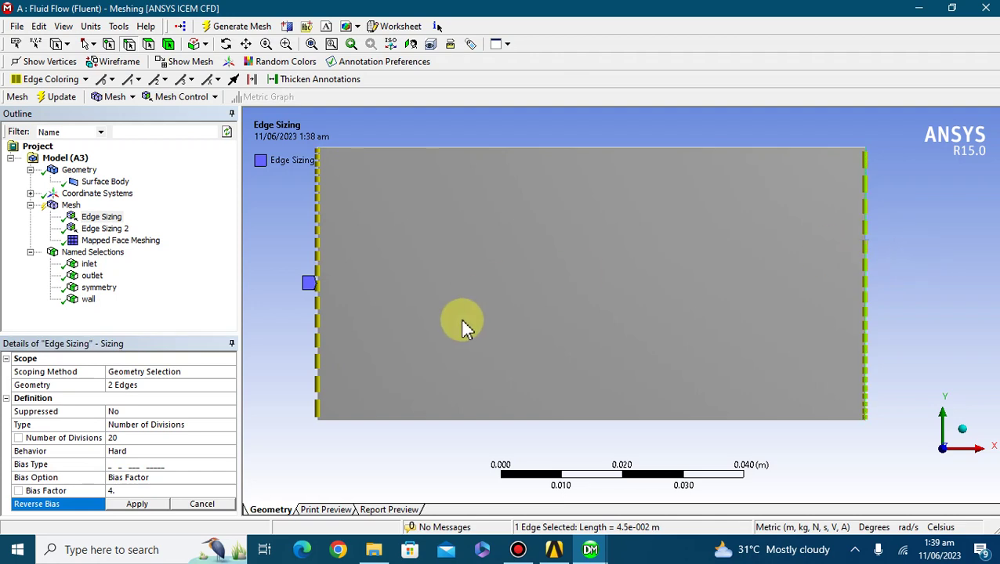
{"action": "left_click", "coordinate": [136, 504]}
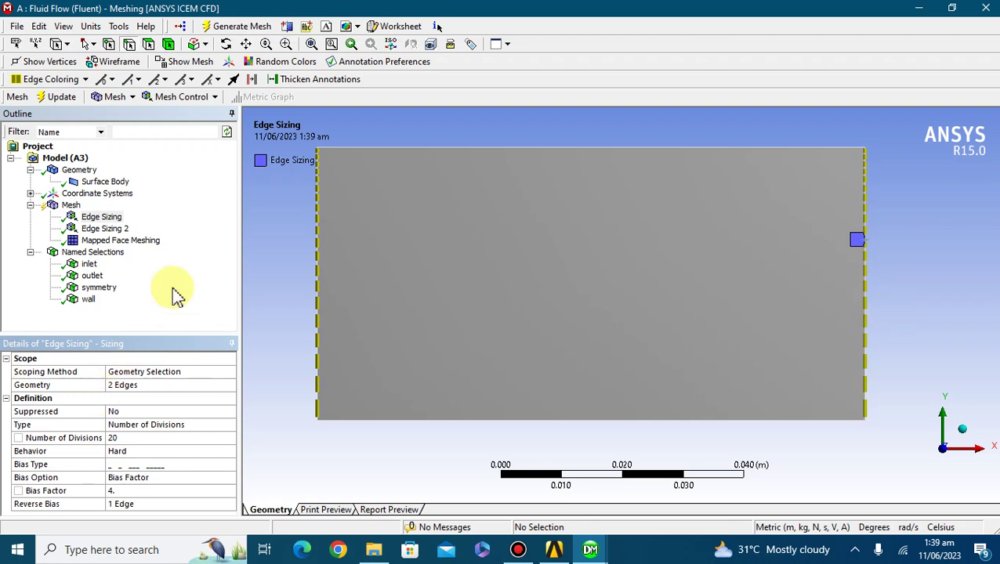
{"action": "left_click", "coordinate": [227, 27]}
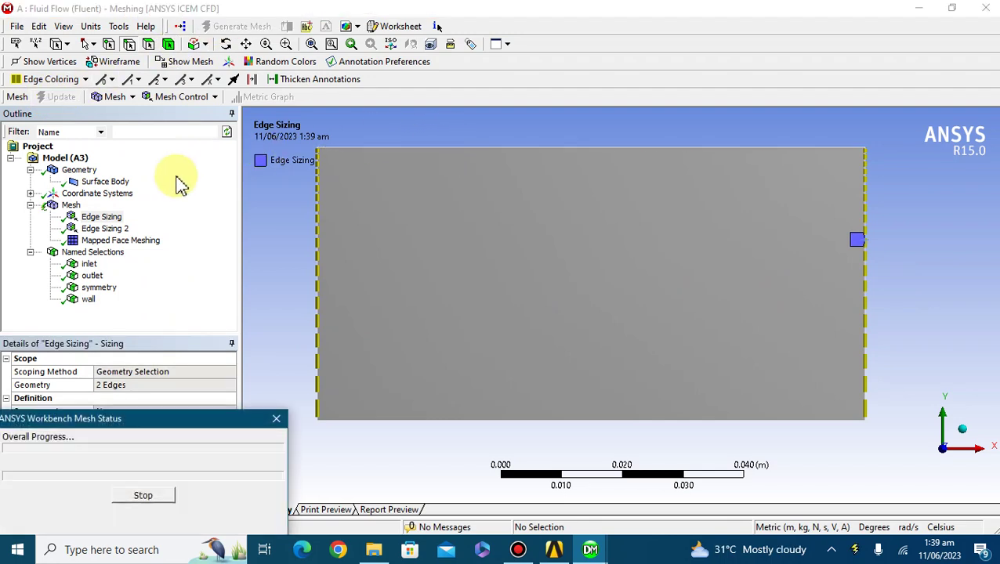
{"action": "left_click", "coordinate": [55, 213]}
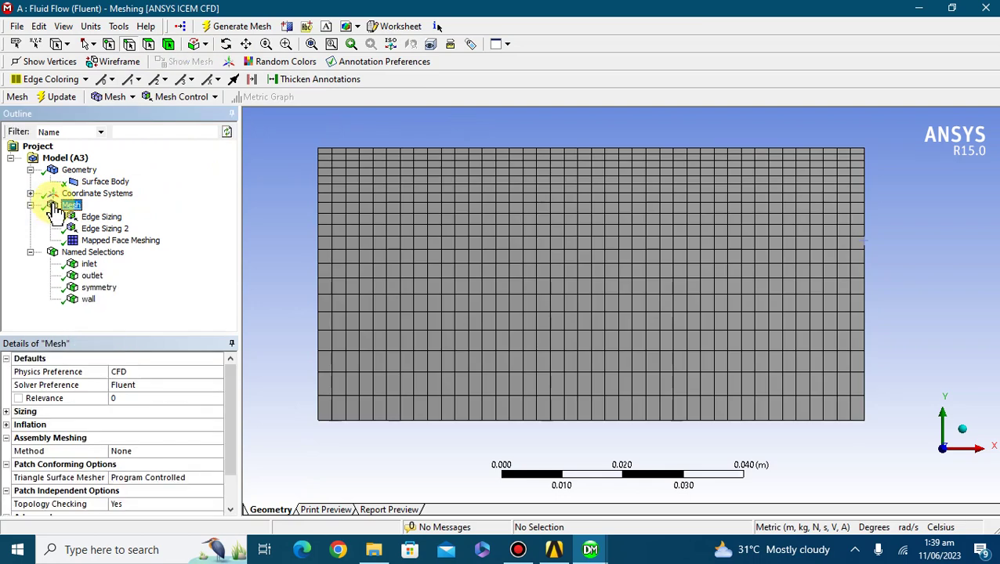
Step: Set the side-edge sizing to 40 divisions and regenerate the mesh
{"action": "left_click", "coordinate": [103, 217]}
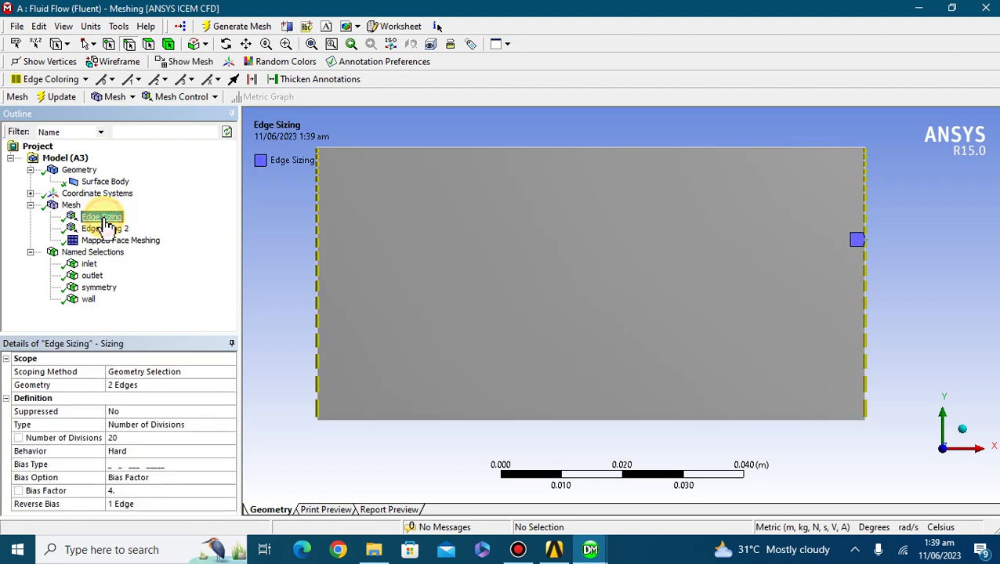
{"action": "left_click", "coordinate": [115, 438]}
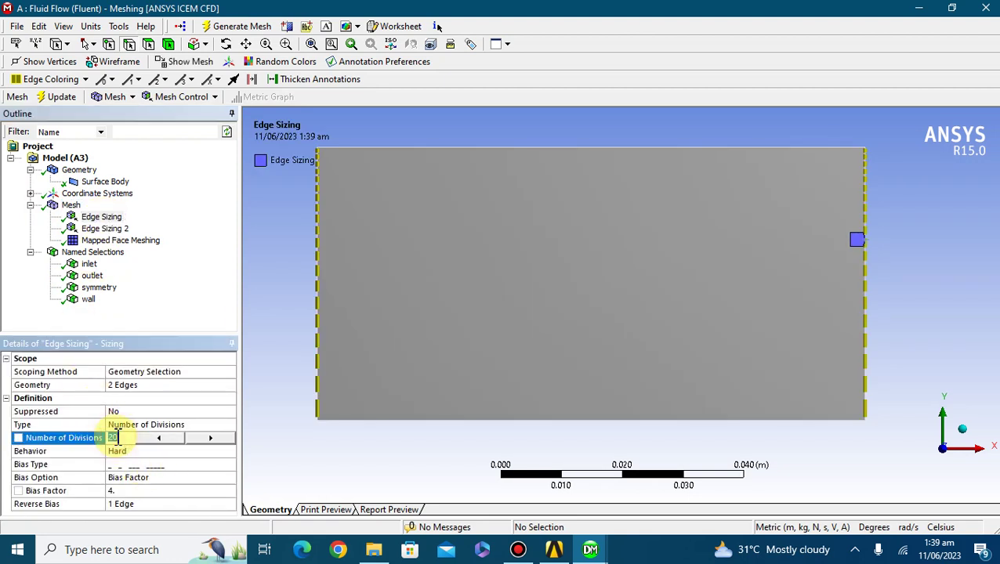
{"action": "type", "text": "4"}
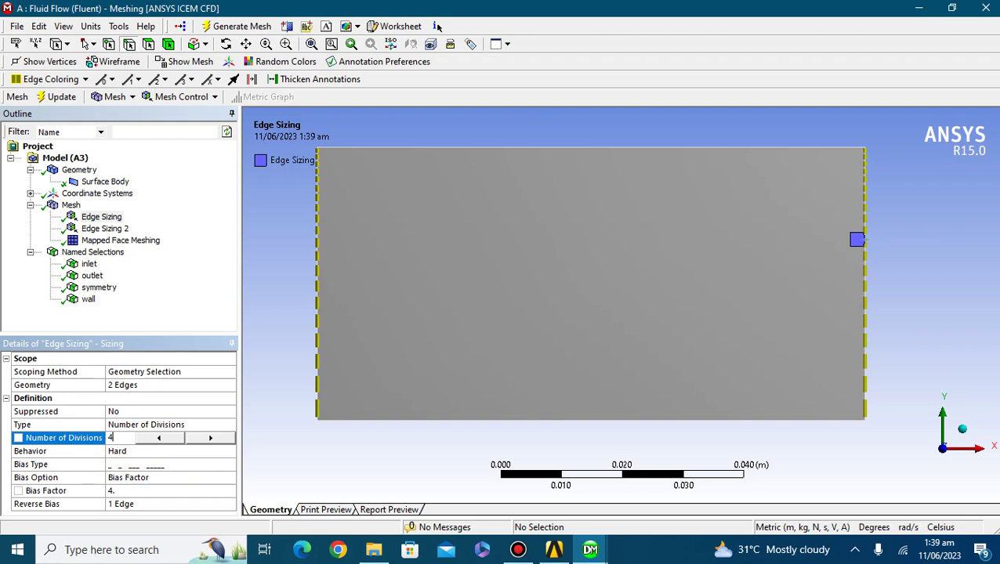
{"action": "left_click", "coordinate": [115, 438]}
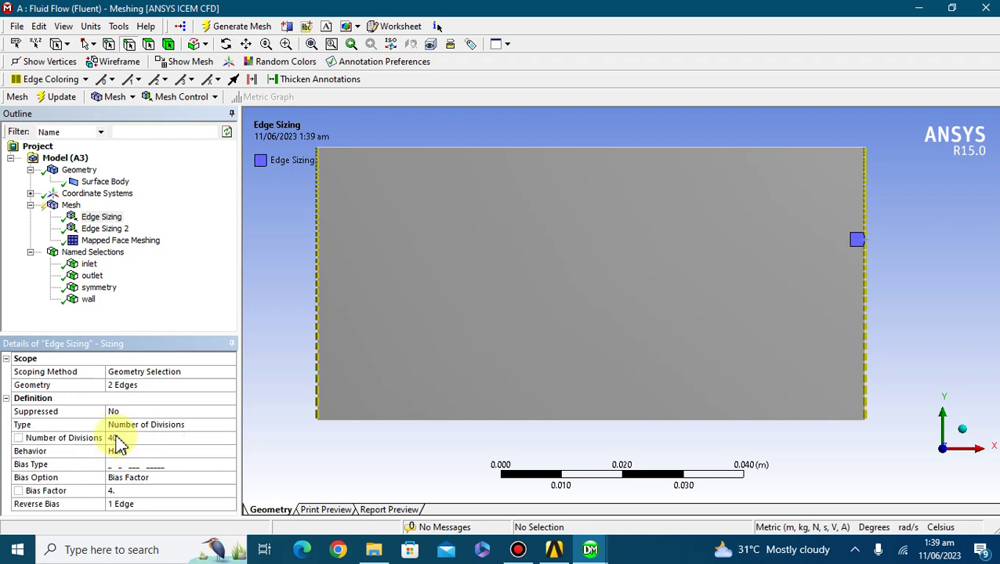
{"action": "left_click", "coordinate": [253, 32]}
{"action": "left_click", "coordinate": [64, 208]}
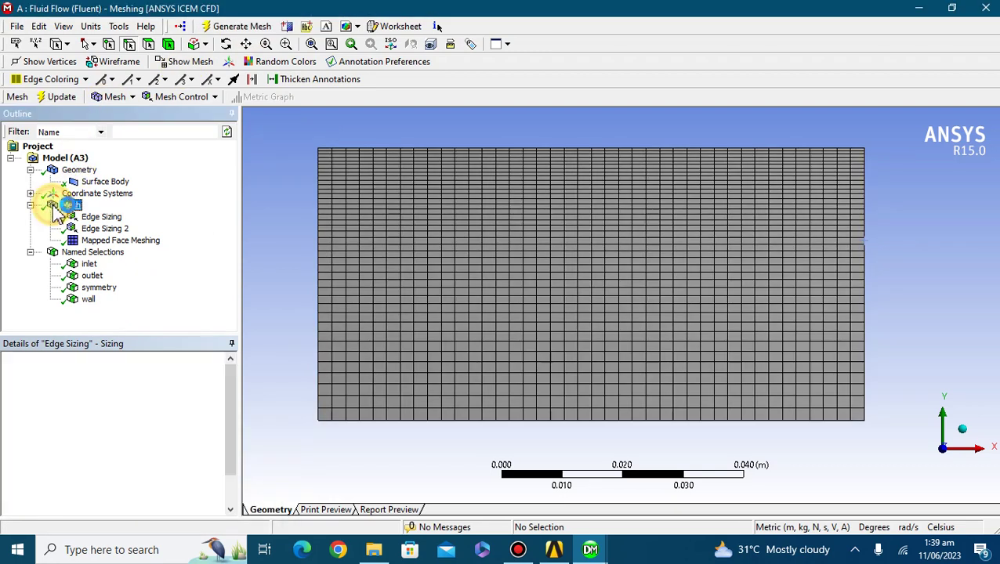
Step: Inspect the finer biased mesh by selecting edges and regions in the viewport
{"action": "mouse_move", "coordinate": [324, 395]}
{"action": "left_mouse_down"}
{"action": "mouse_move", "coordinate": [416, 445]}
{"action": "mouse_move", "coordinate": [314, 427]}
{"action": "mouse_move", "coordinate": [325, 426]}
{"action": "left_mouse_up"}
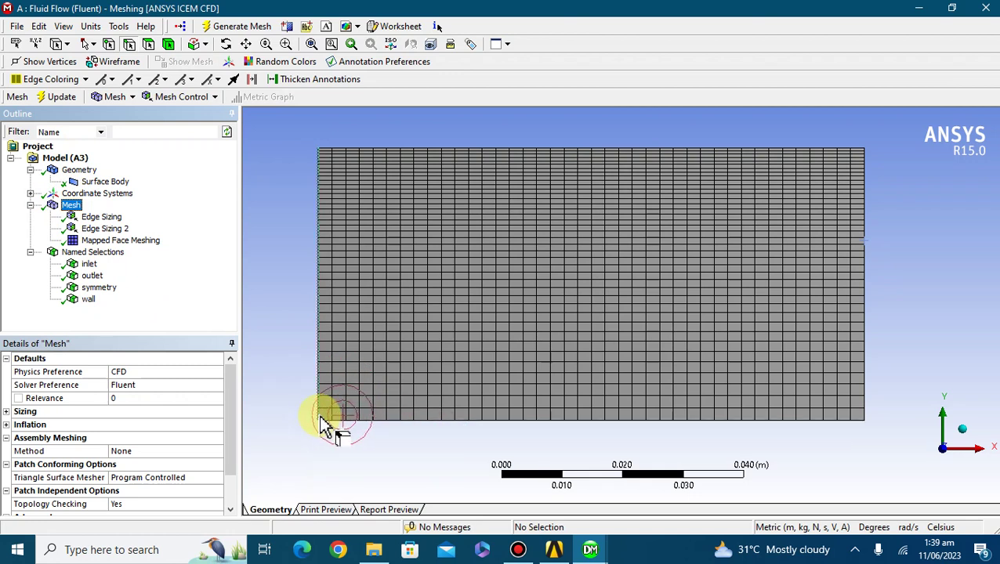
{"action": "left_click", "coordinate": [331, 161]}
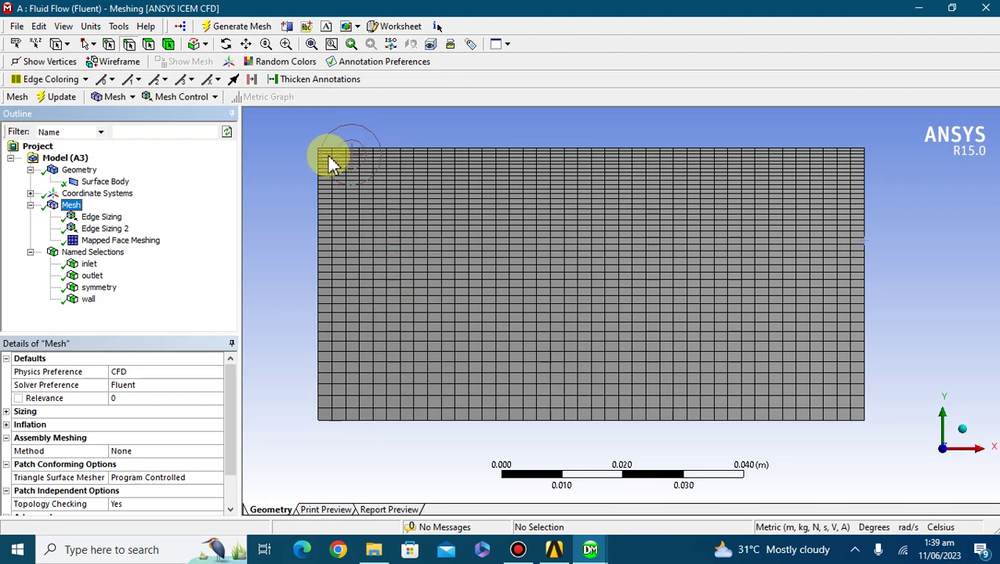
{"action": "left_click_drag", "start_coordinate": [364, 153], "coordinate": [358, 160]}
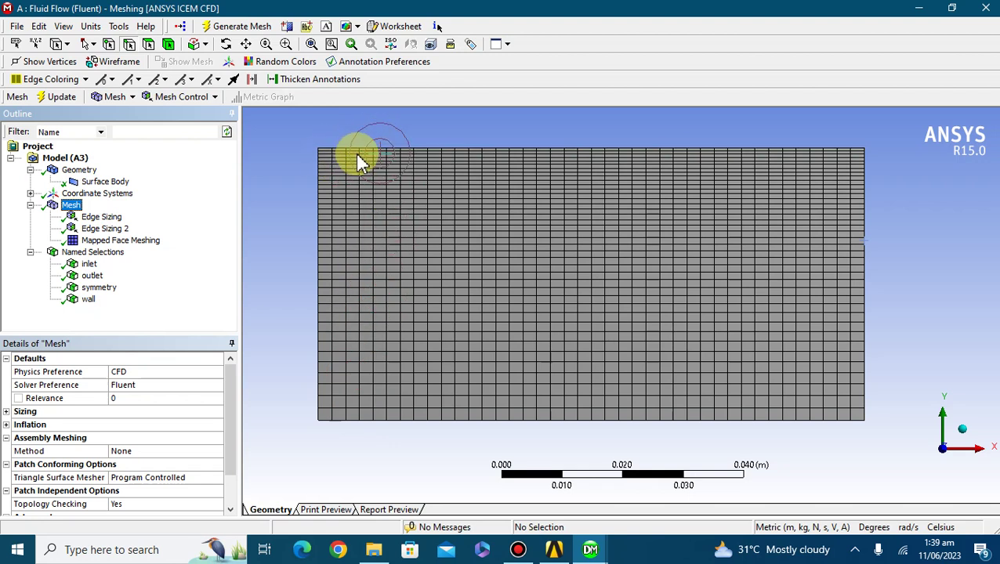
{"action": "left_click", "coordinate": [350, 160]}
{"action": "left_click", "coordinate": [337, 231]}
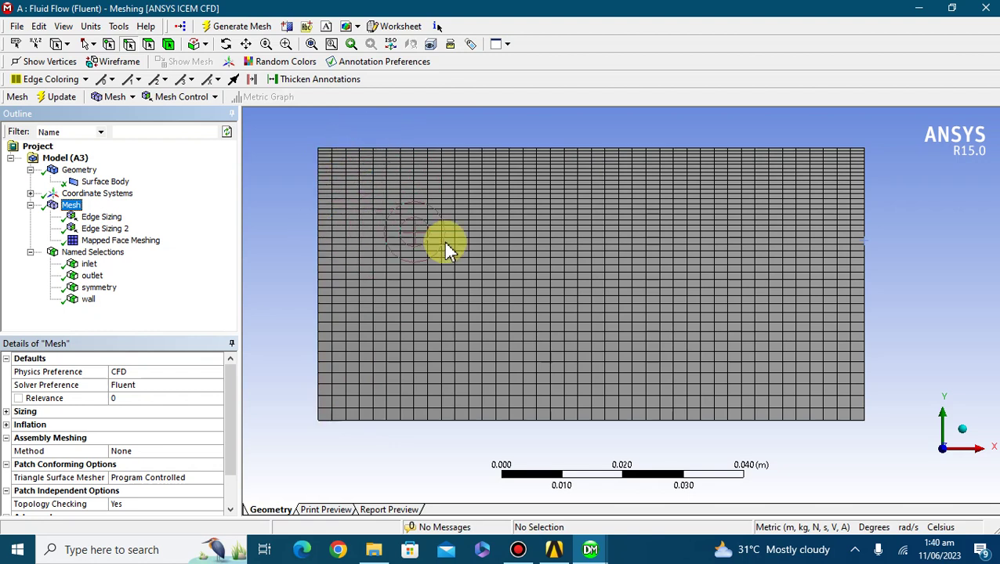
{"action": "left_click", "coordinate": [422, 396]}
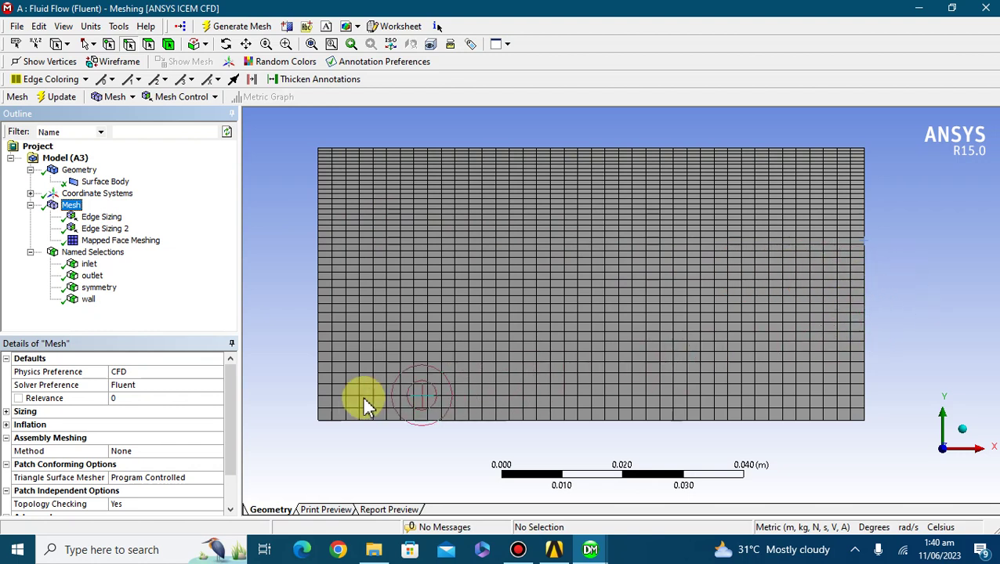
{"action": "left_click", "coordinate": [892, 339]}
{"action": "left_click", "coordinate": [415, 461]}
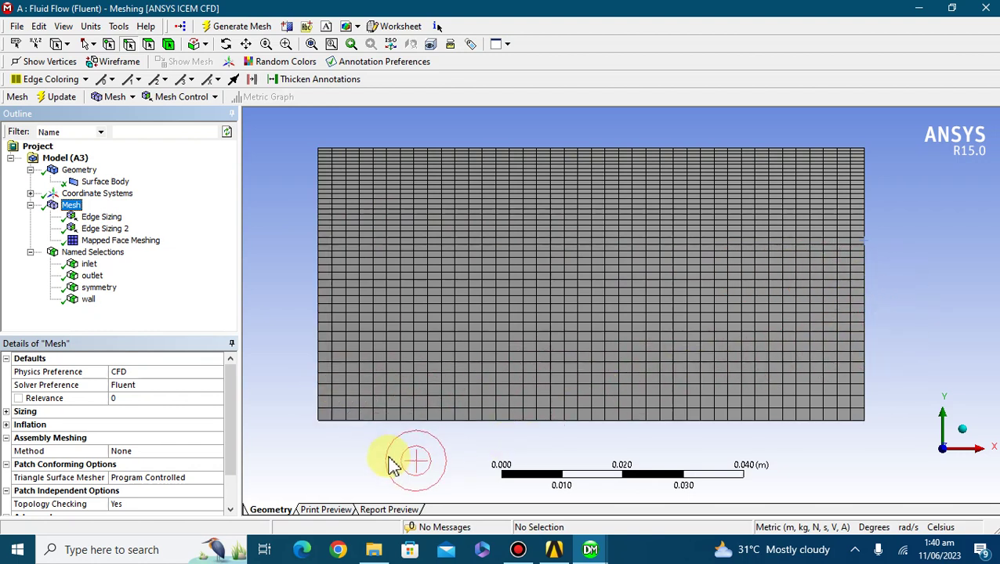
{"action": "left_click", "coordinate": [388, 147]}
{"action": "left_click", "coordinate": [422, 399]}
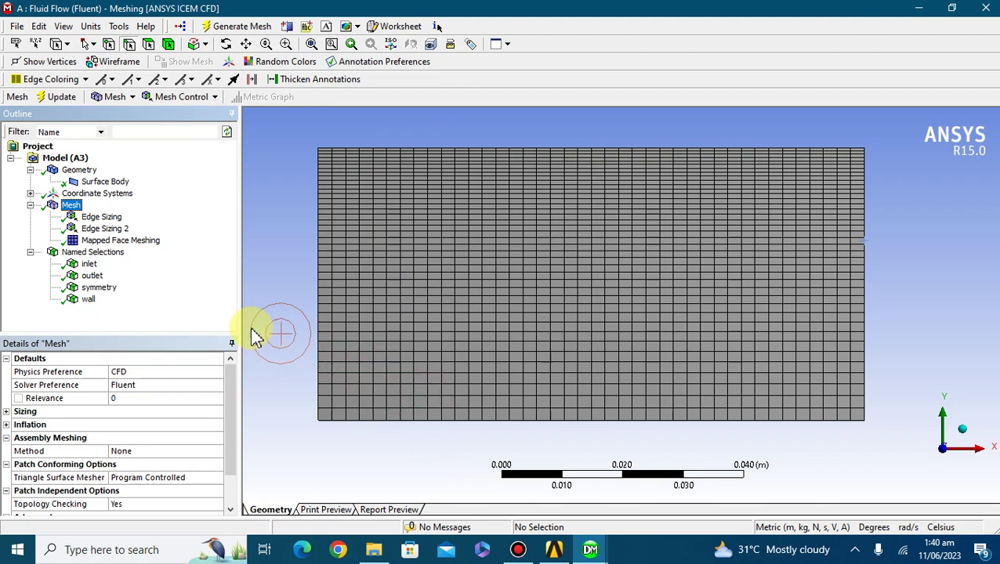
Step: Change the side-edge bias factor to 5 and regenerate the mesh
{"action": "left_click", "coordinate": [102, 220]}
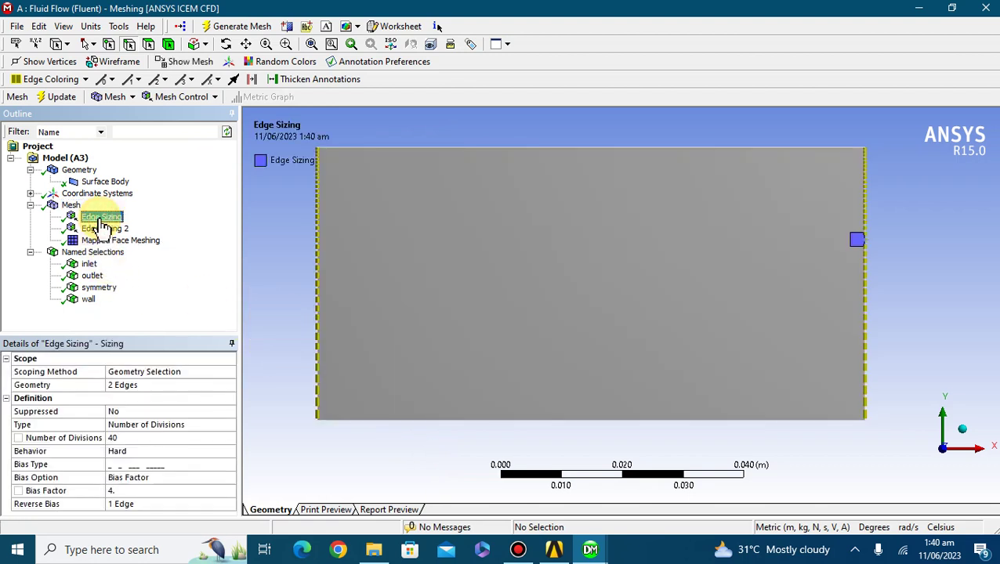
{"action": "left_click", "coordinate": [132, 492]}
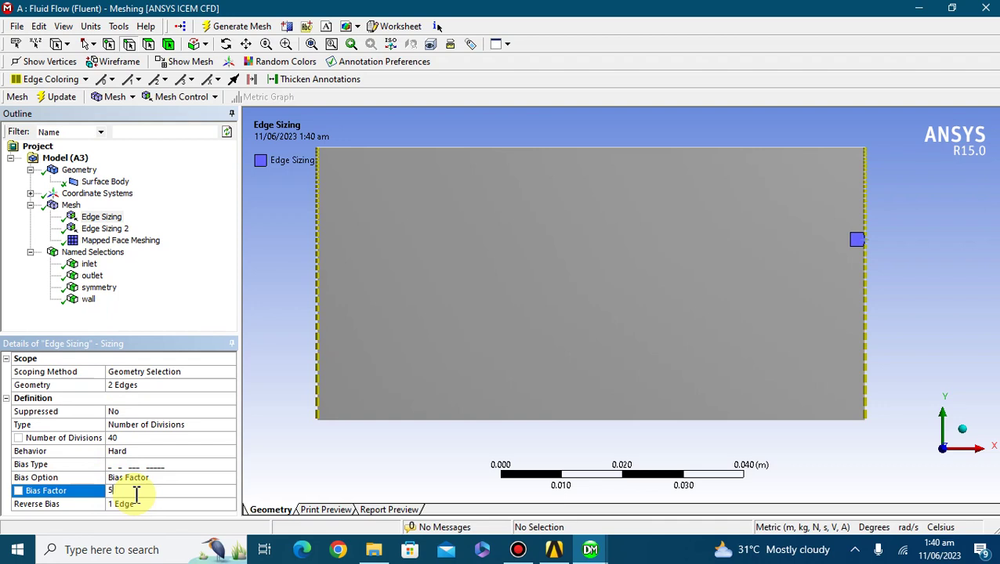
{"action": "type", "text": "5"}
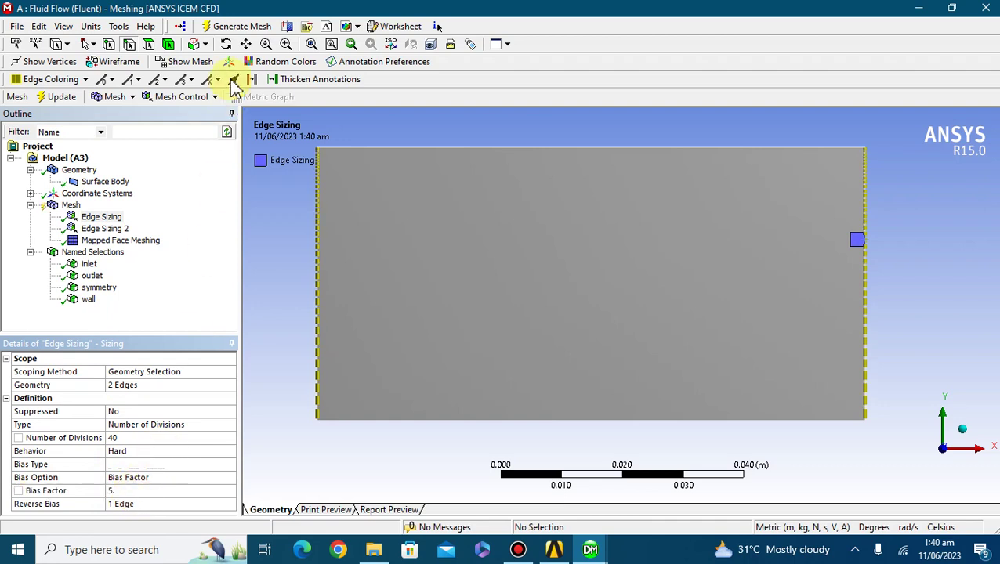
{"action": "left_click", "coordinate": [232, 27]}
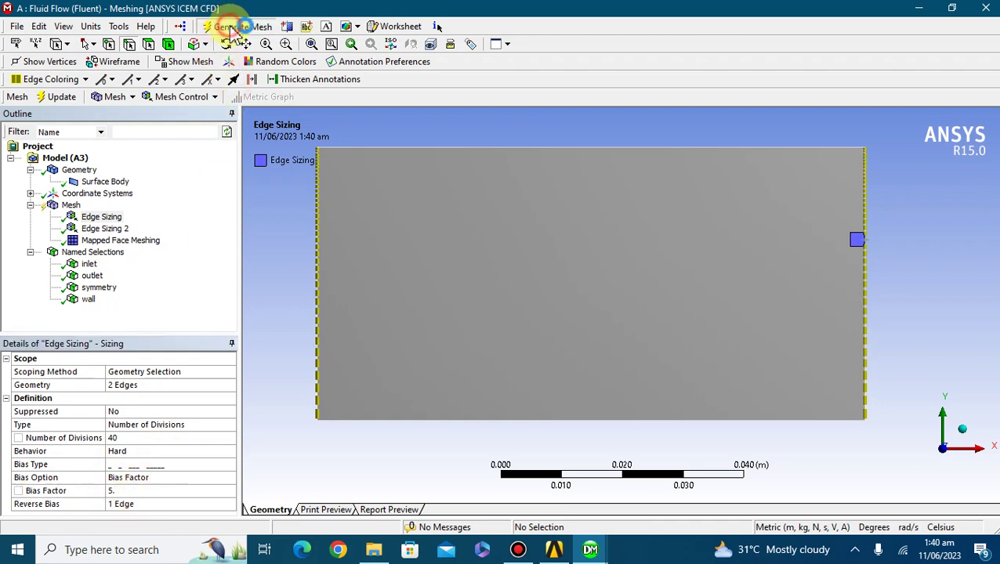
{"action": "left_click", "coordinate": [53, 205]}
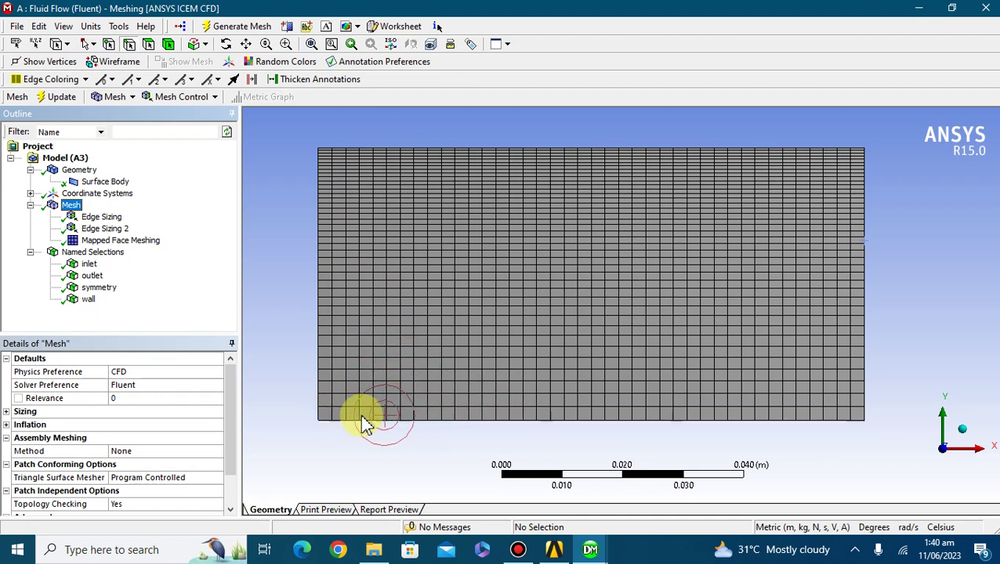
Step: Check the rectangle's top and bottom edges, then reopen the Edge Sizing settings
{"action": "left_click", "coordinate": [360, 151]}
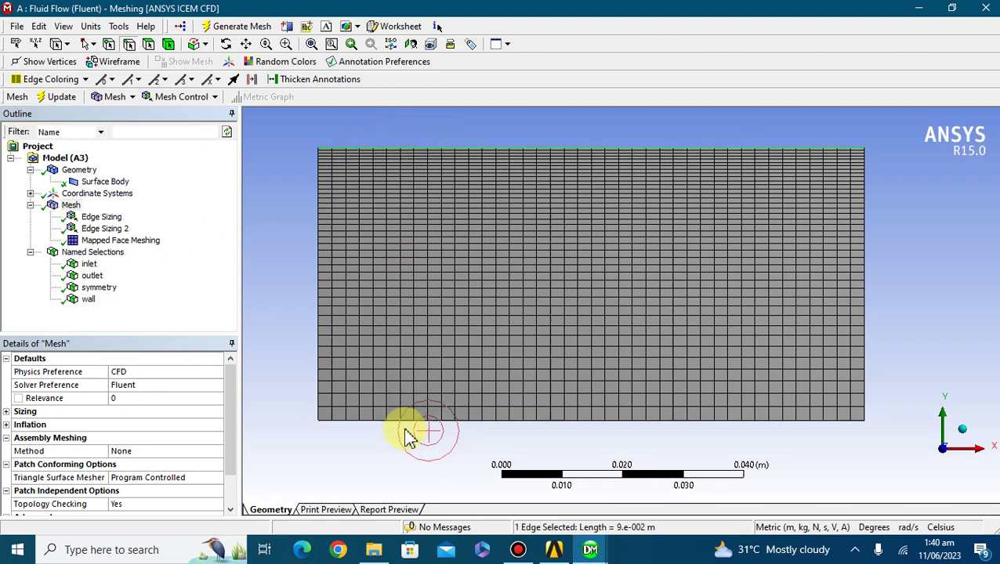
{"action": "left_click", "coordinate": [406, 421]}
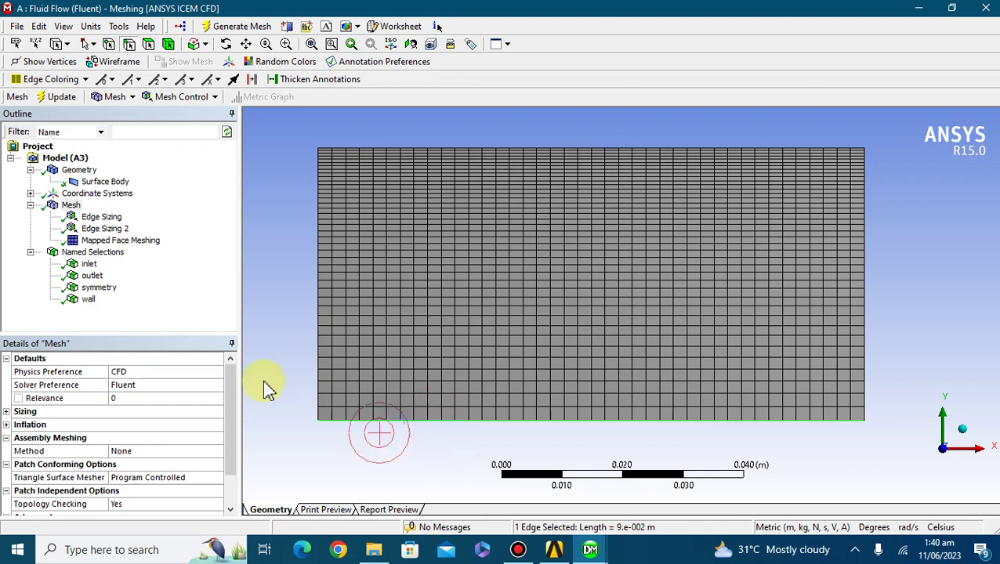
{"action": "left_click", "coordinate": [268, 243]}
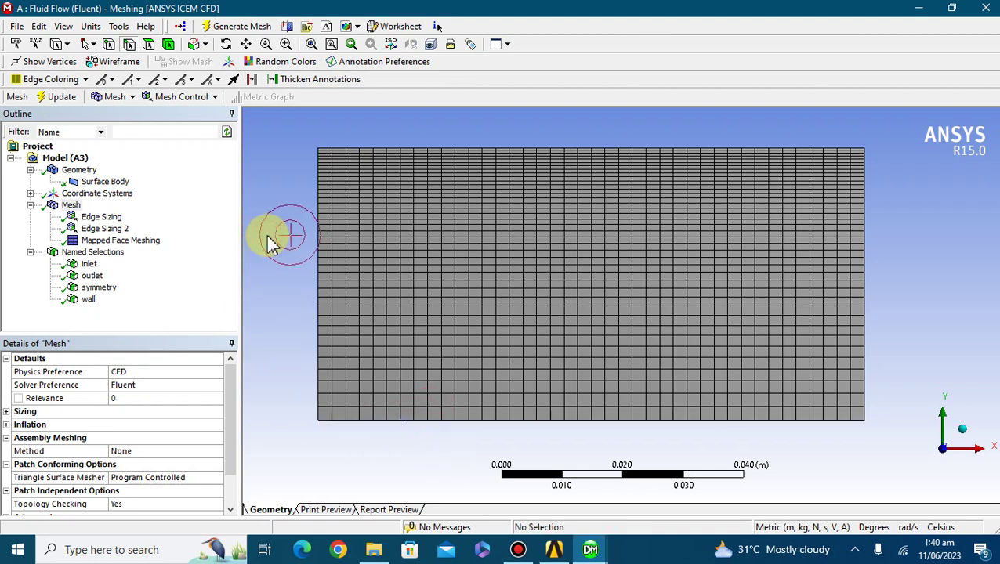
{"action": "left_click", "coordinate": [100, 218]}
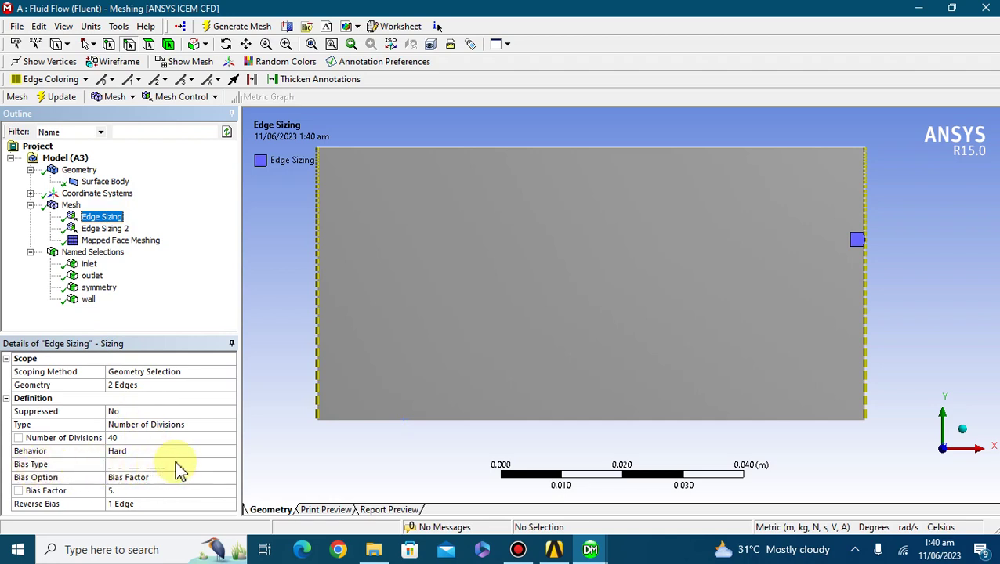
Step: Change the Edge Sizing Bias Type to the double-sided pattern and regenerate the mesh
{"action": "left_click", "coordinate": [179, 464]}
{"action": "left_click", "coordinate": [231, 465]}
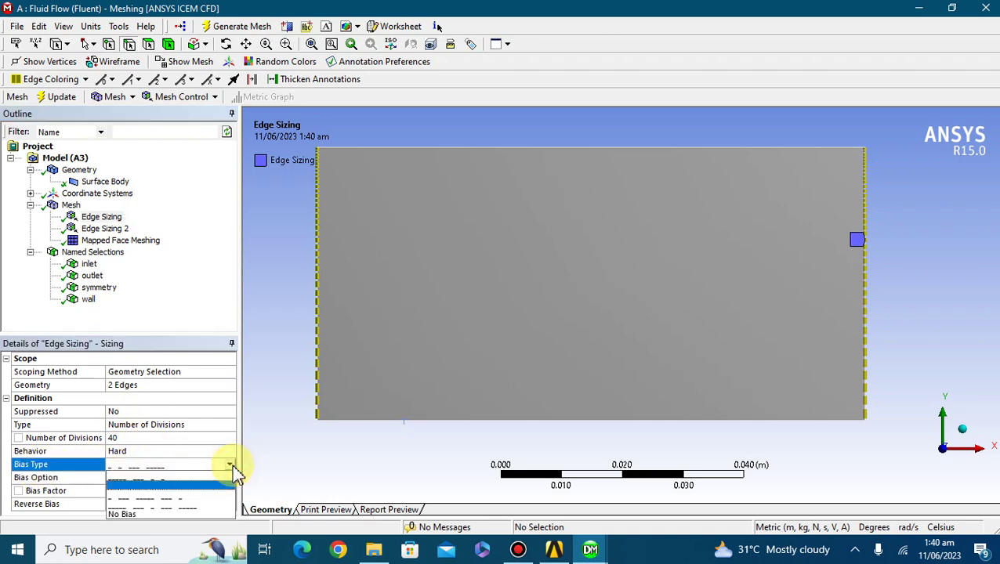
{"action": "left_click", "coordinate": [130, 496]}
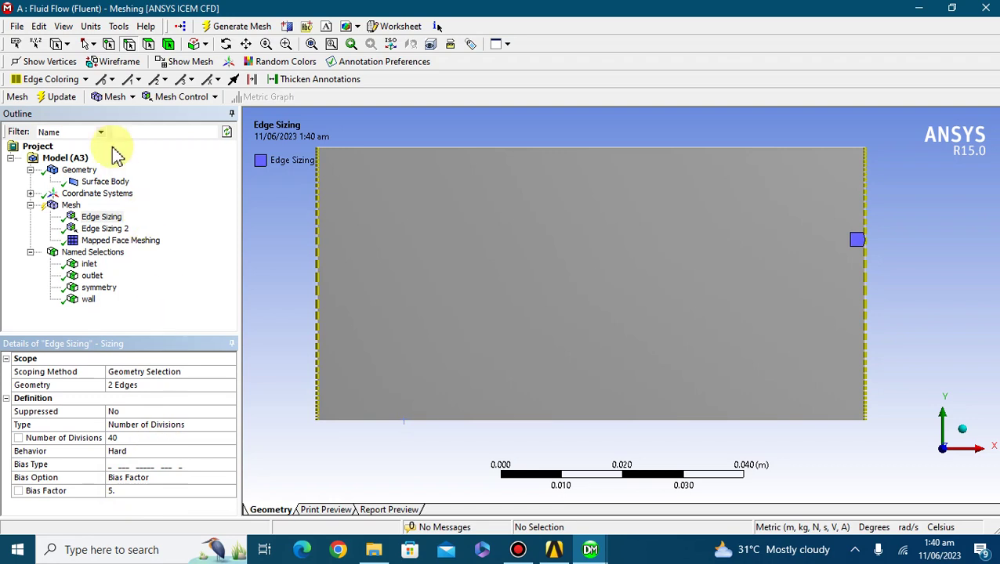
{"action": "left_click", "coordinate": [222, 30]}
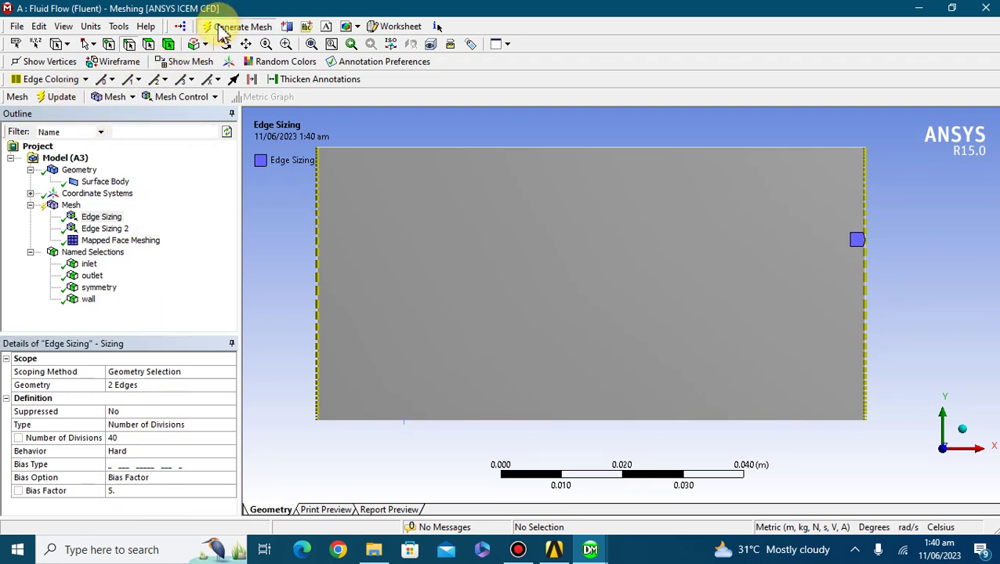
Step: Inspect the regenerated quad mesh, whose rows are now finer near the top and bottom edges
{"action": "left_click", "coordinate": [55, 206]}
{"action": "left_click", "coordinate": [383, 329]}
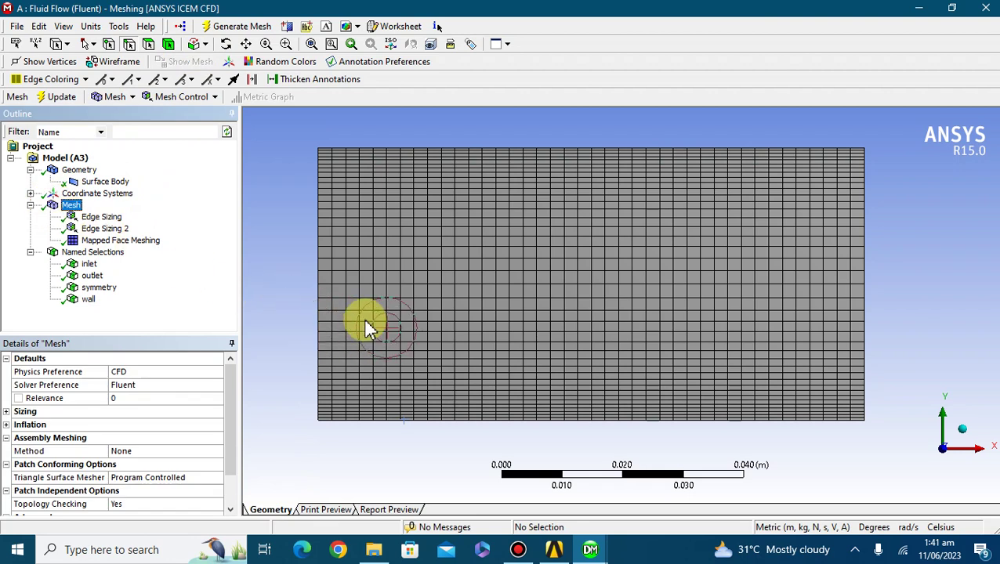
{"action": "left_click", "coordinate": [357, 430]}
{"action": "left_click", "coordinate": [353, 291]}
{"action": "left_click", "coordinate": [332, 284]}
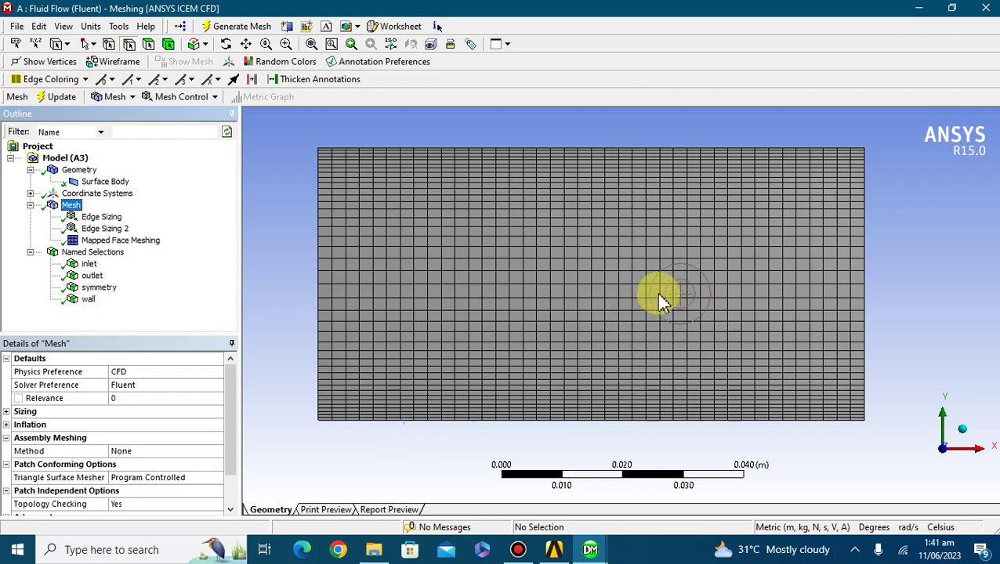
{"action": "left_click", "coordinate": [380, 282]}
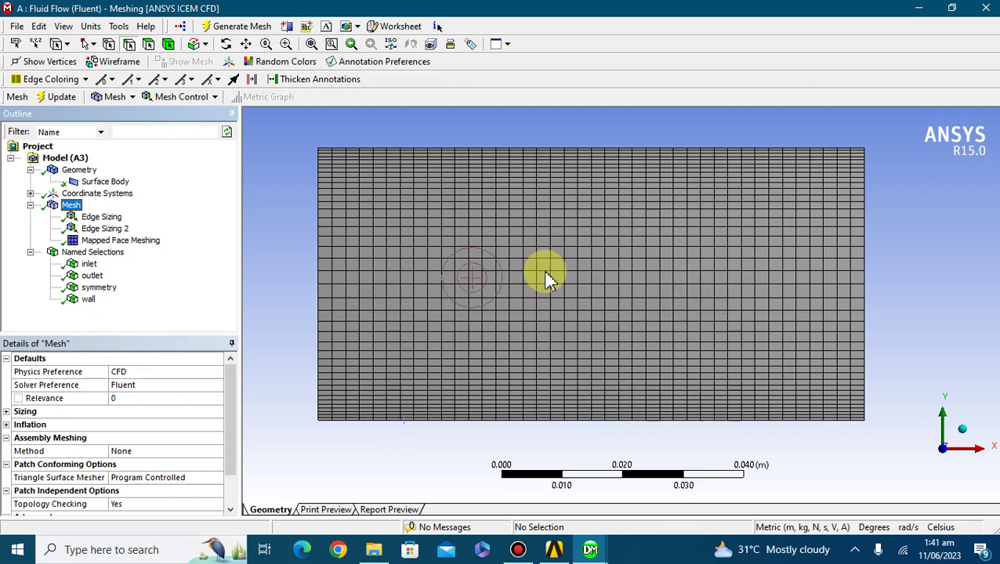
{"action": "left_click", "coordinate": [823, 263]}
{"action": "left_click", "coordinate": [384, 291]}
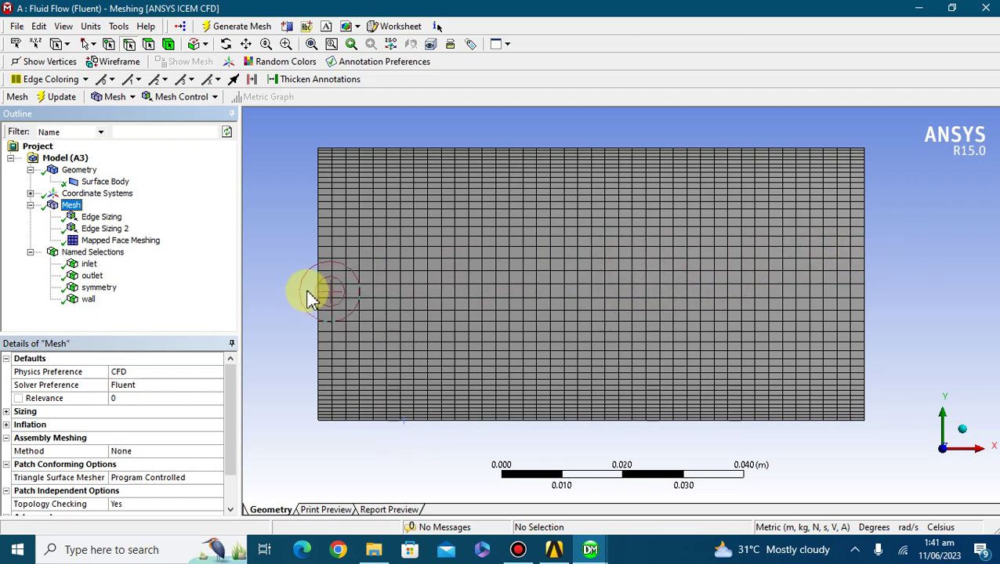
{"action": "left_click", "coordinate": [678, 274]}
Step: Select the top edge of the mesh to check it, then clear the selection
{"action": "left_click", "coordinate": [376, 179]}
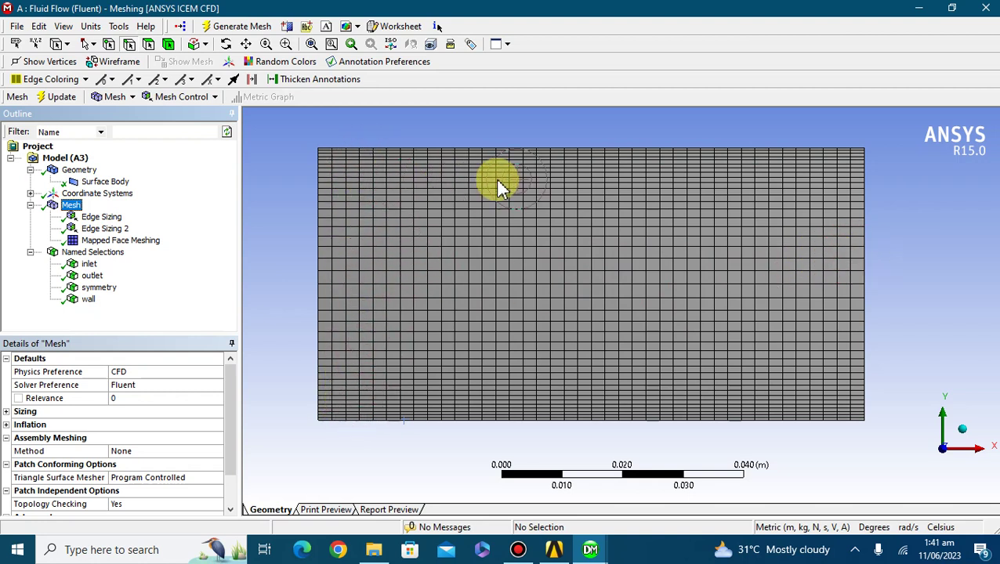
{"action": "left_click", "coordinate": [347, 154]}
{"action": "left_click", "coordinate": [359, 156]}
{"action": "left_click", "coordinate": [325, 416]}
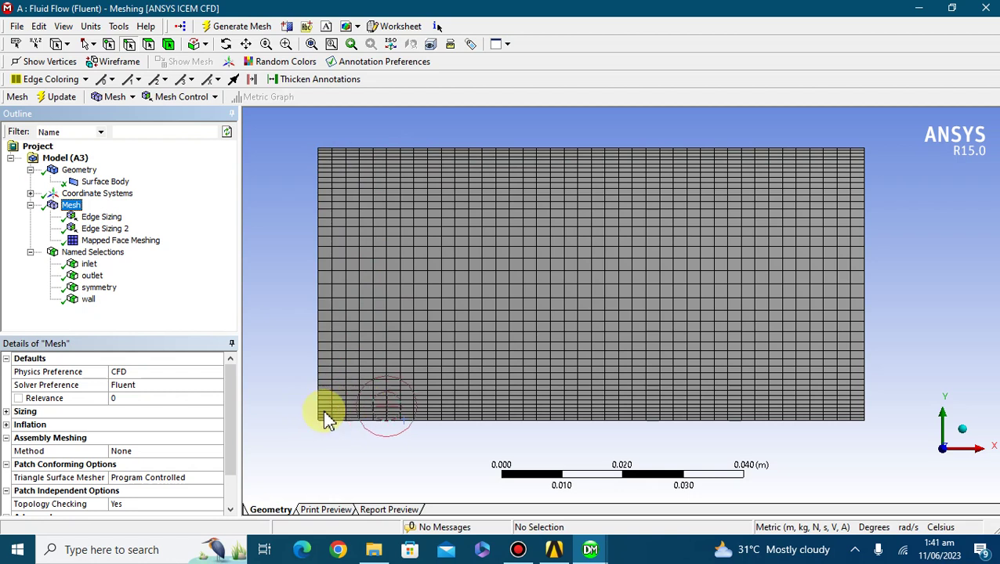
{"action": "left_click", "coordinate": [408, 152]}
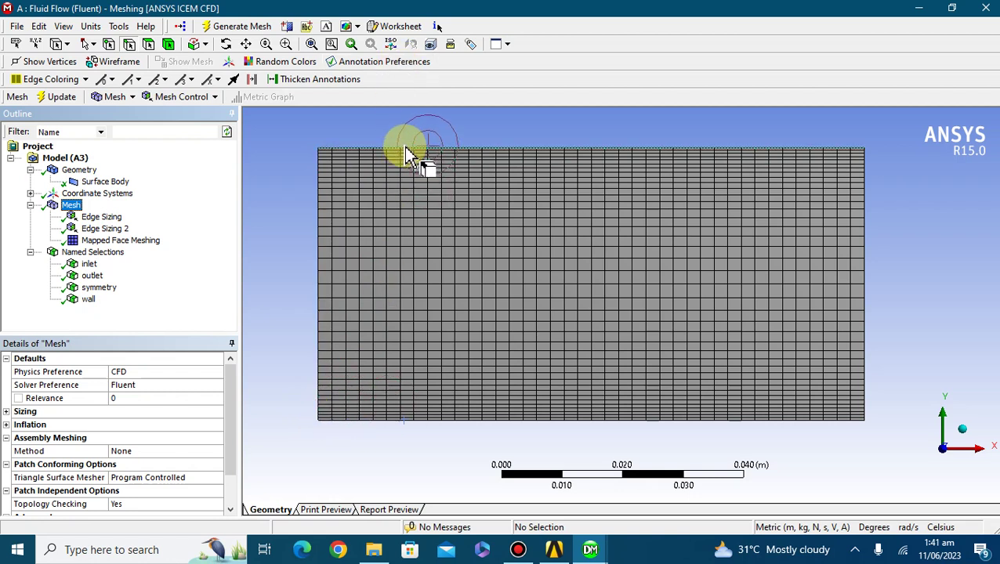
{"action": "left_click", "coordinate": [419, 272]}
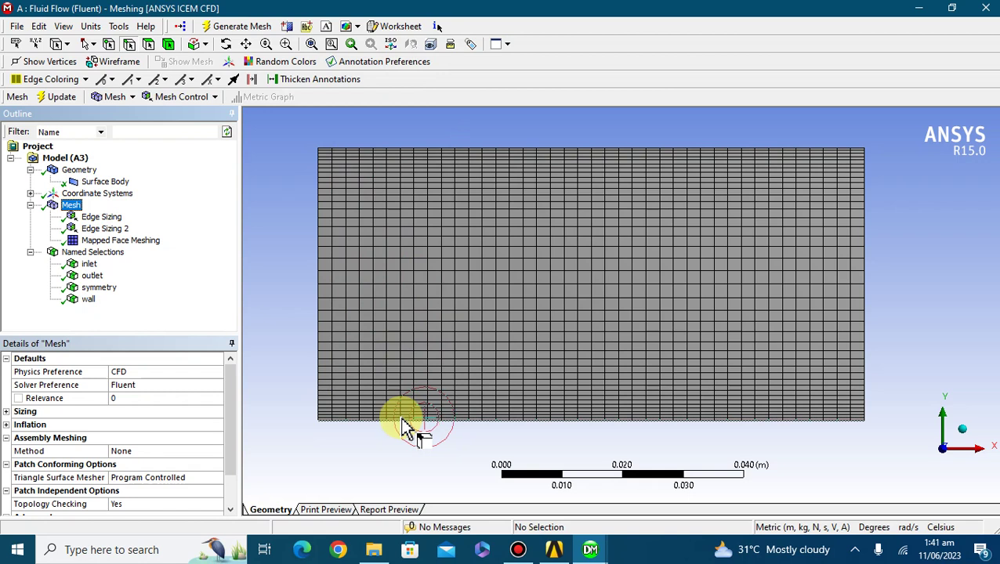
Step: In the Edge Sizing settings, reapply a biased spacing pattern from the Bias Type list
{"action": "left_click", "coordinate": [93, 219]}
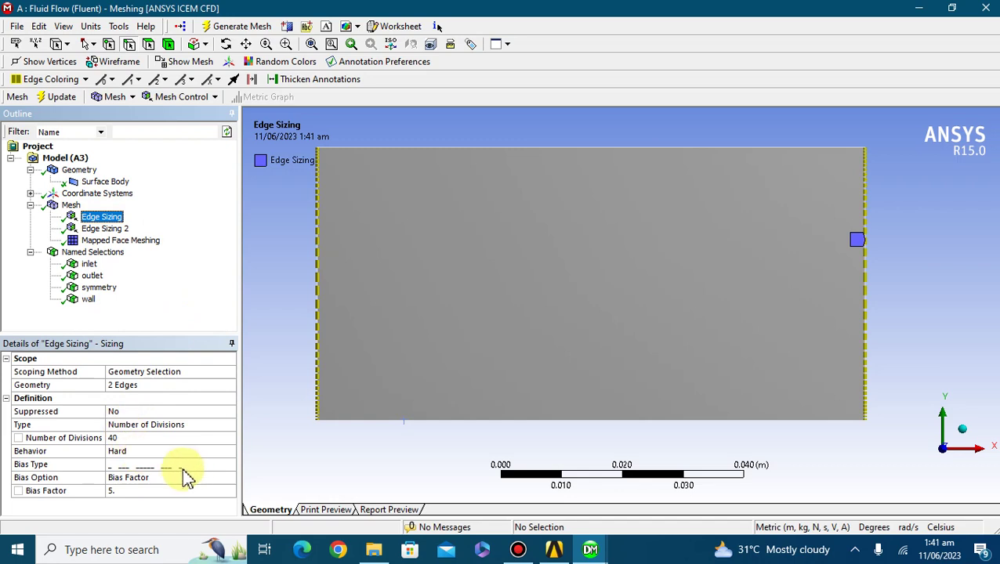
{"action": "left_click", "coordinate": [196, 466]}
{"action": "left_click", "coordinate": [228, 464]}
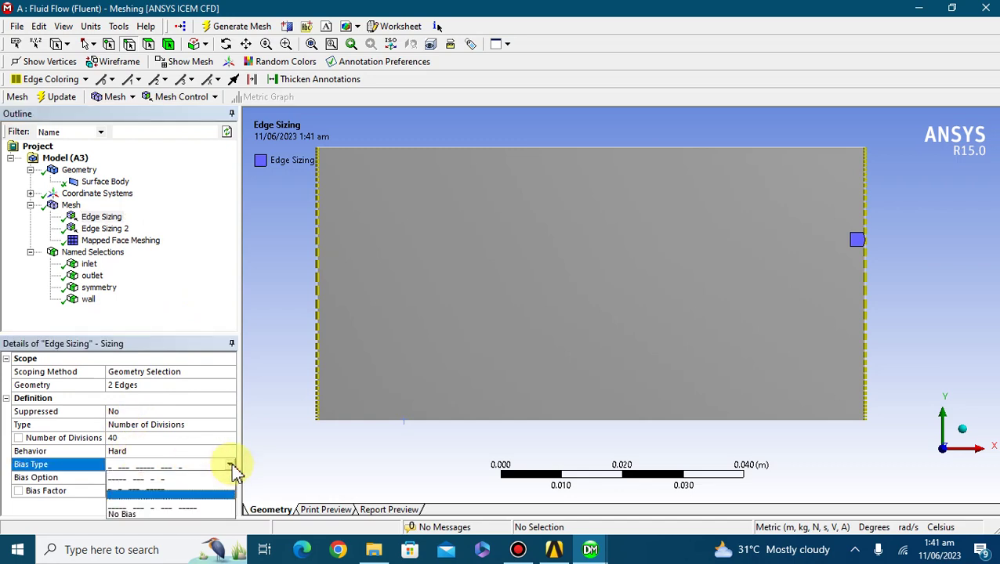
{"action": "left_click", "coordinate": [153, 478]}
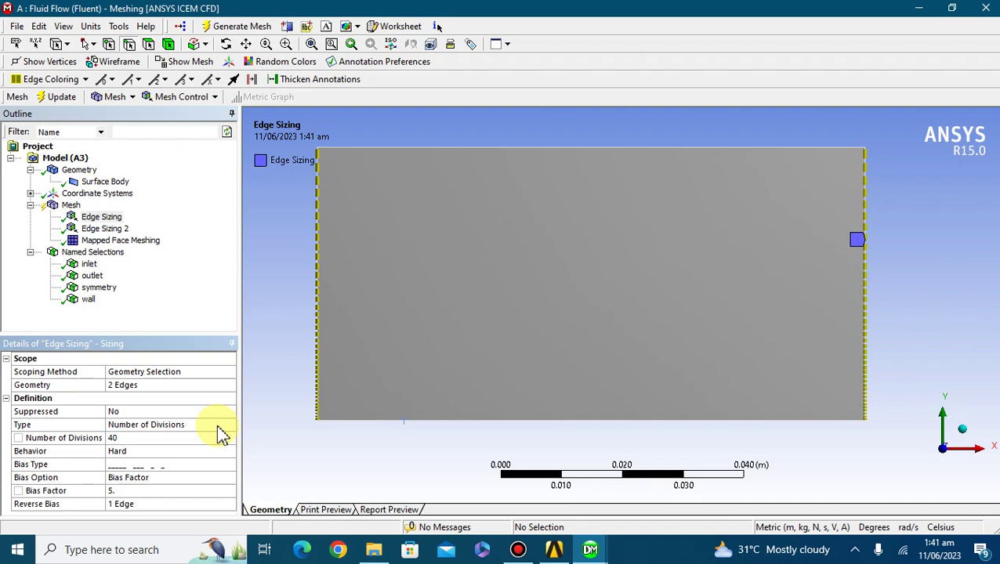
Step: Set the Bias Type to the second, one-way pattern and regenerate the mesh
{"action": "left_click", "coordinate": [217, 465]}
{"action": "left_click", "coordinate": [227, 465]}
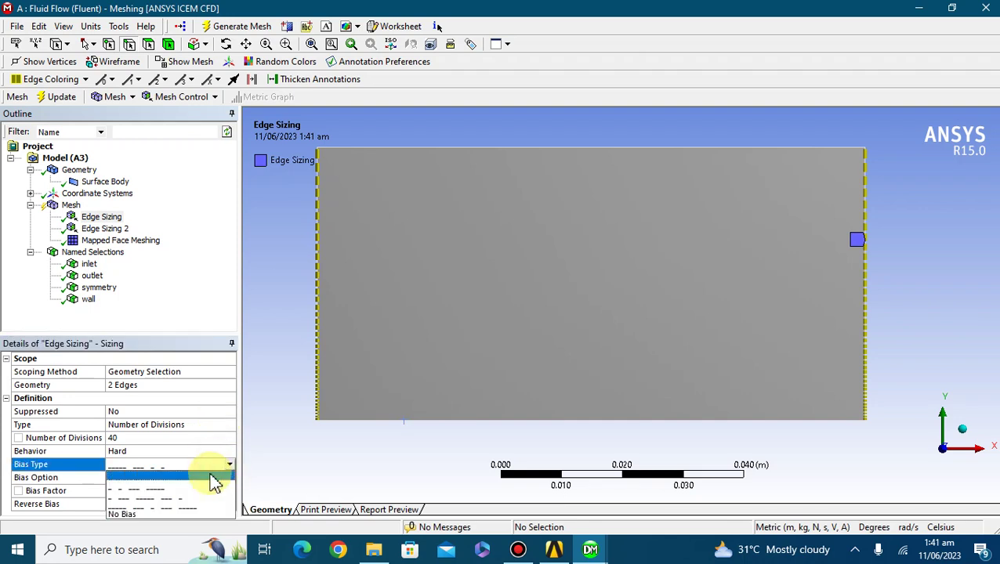
{"action": "left_click", "coordinate": [192, 489]}
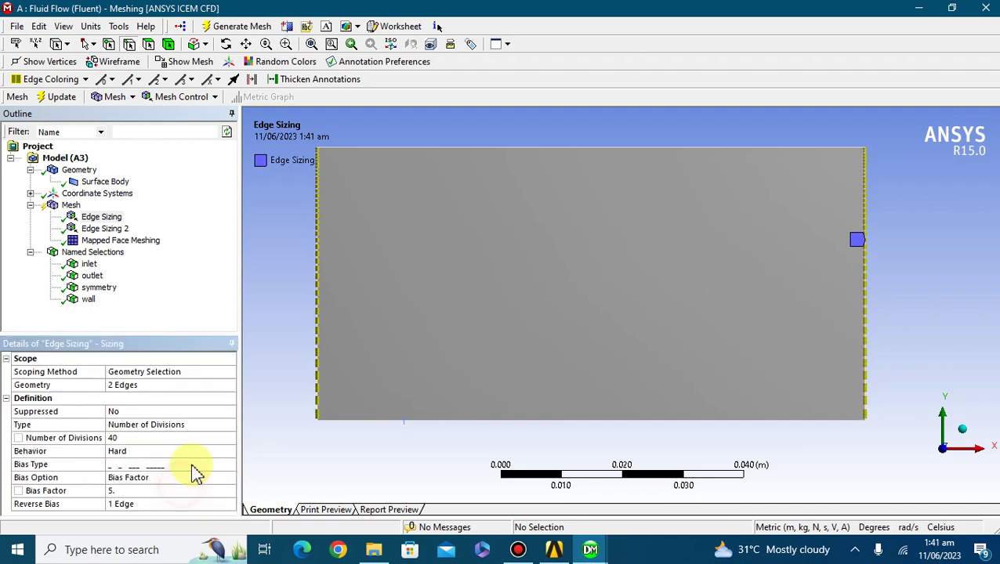
{"action": "left_click", "coordinate": [210, 30]}
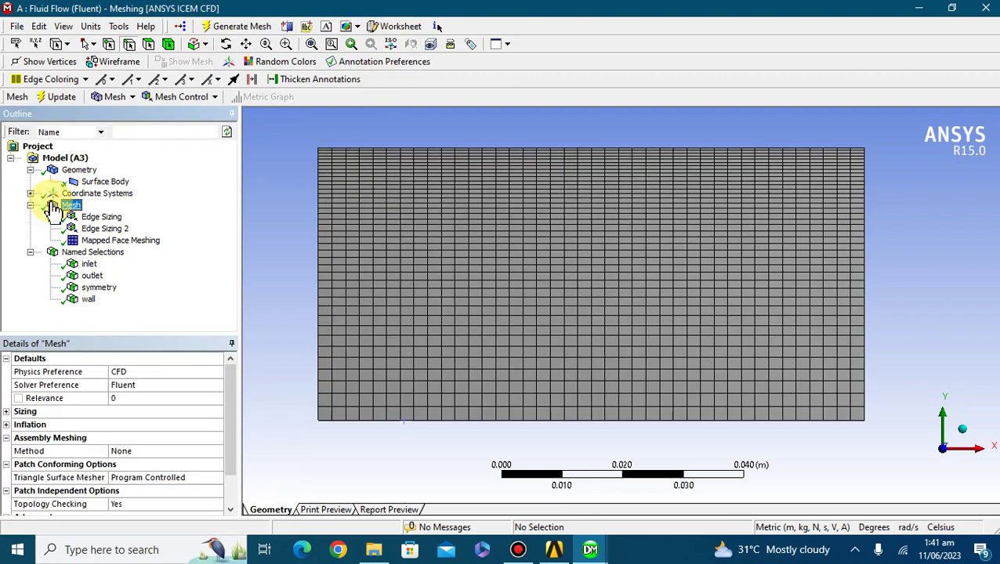
{"action": "left_click", "coordinate": [407, 162]}
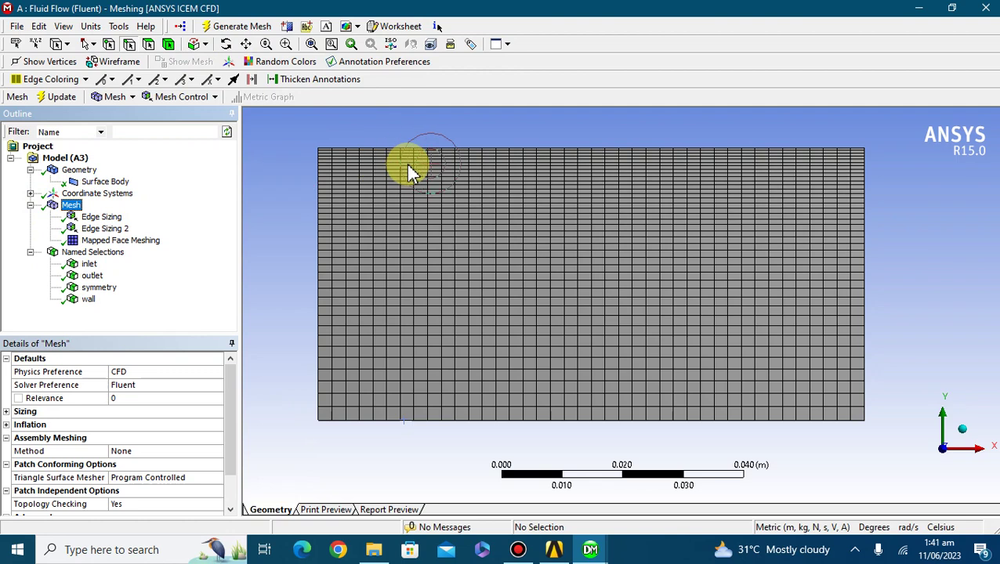